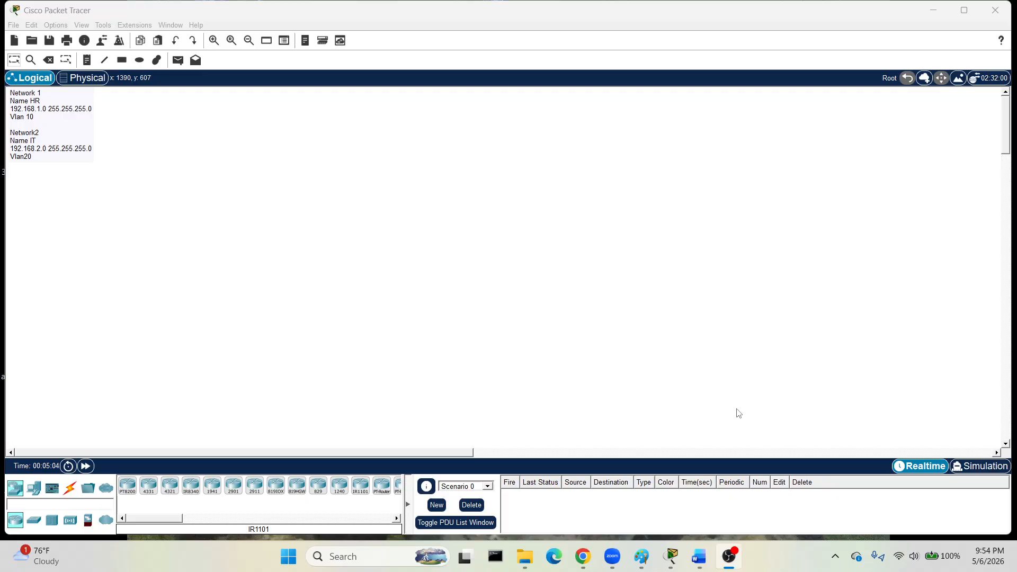
Place a 2960 switch in the middle of the workspace and open its device window.
left_click(34, 519)
left_click(128, 485)
left_click(266, 367)
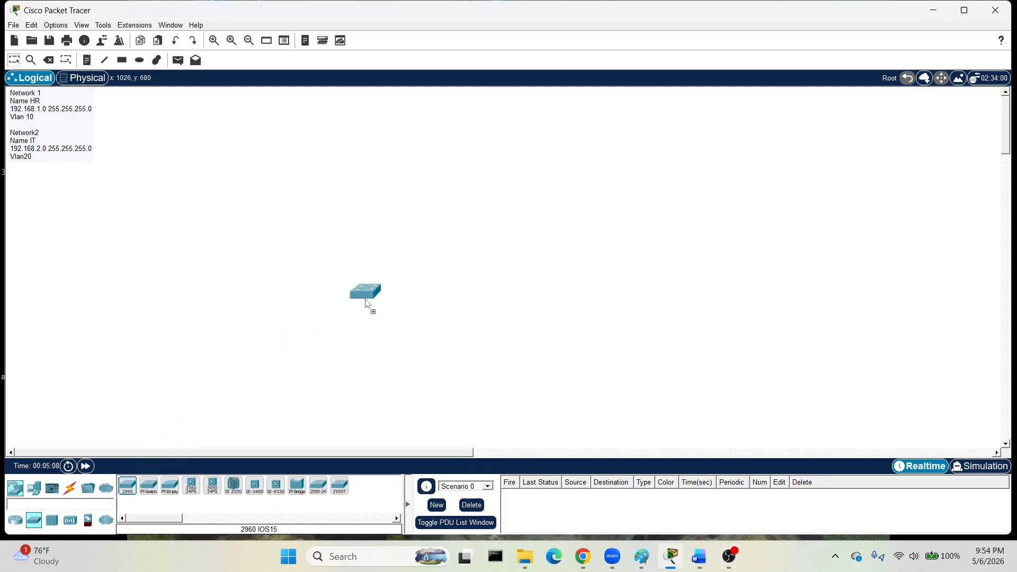
left_click(377, 298)
left_click(376, 290)
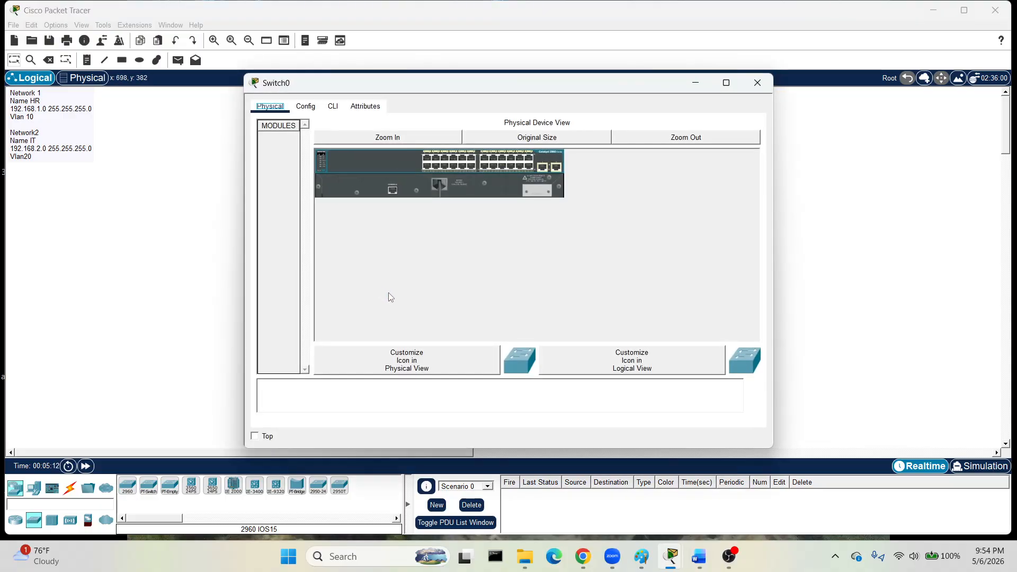
Examine the switch's FastEthernet0/1 and FastEthernet0/2 settings and its full list of interfaces.
left_click(306, 107)
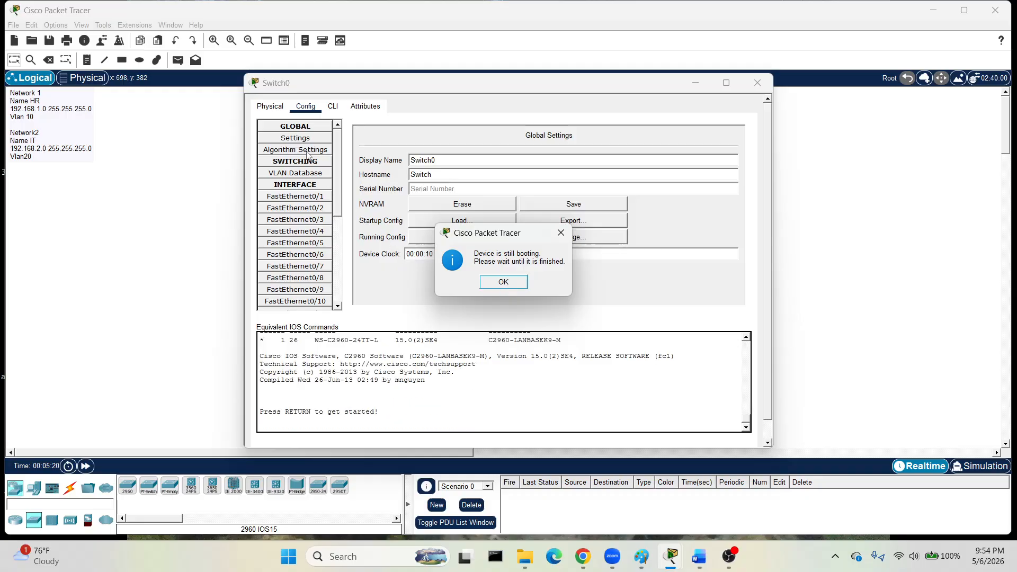
left_click(498, 285)
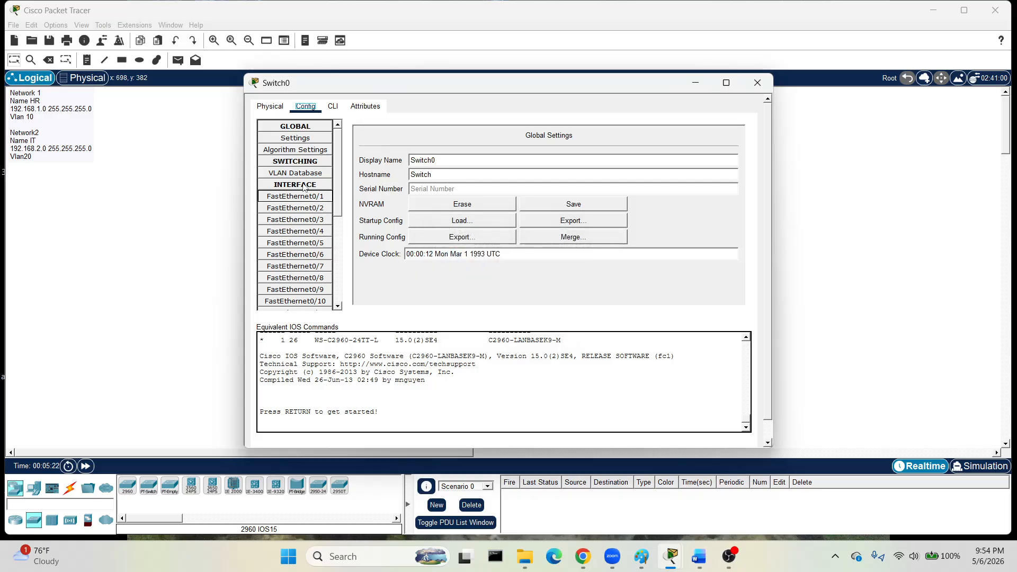
left_click(307, 198)
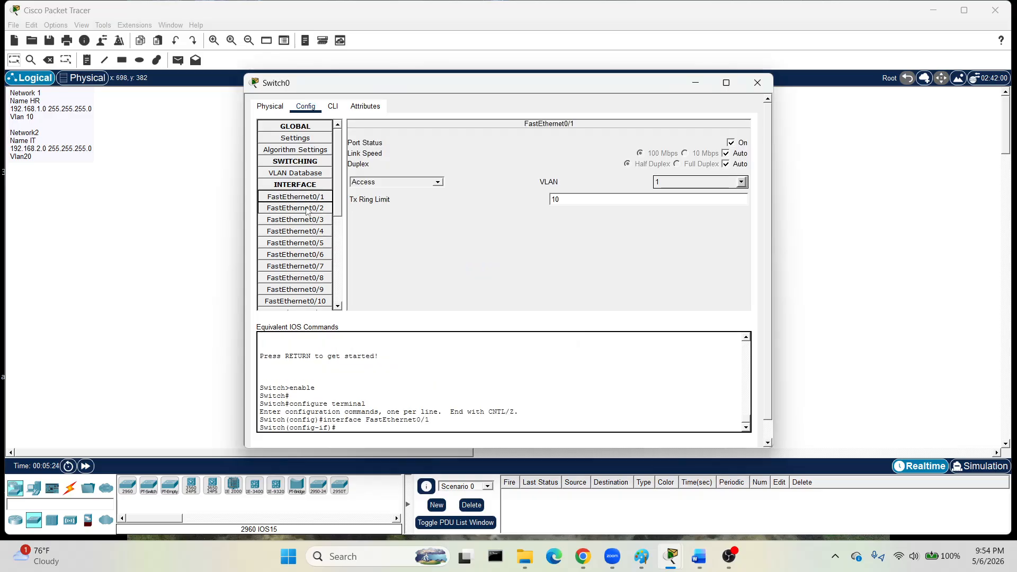
left_click(307, 209)
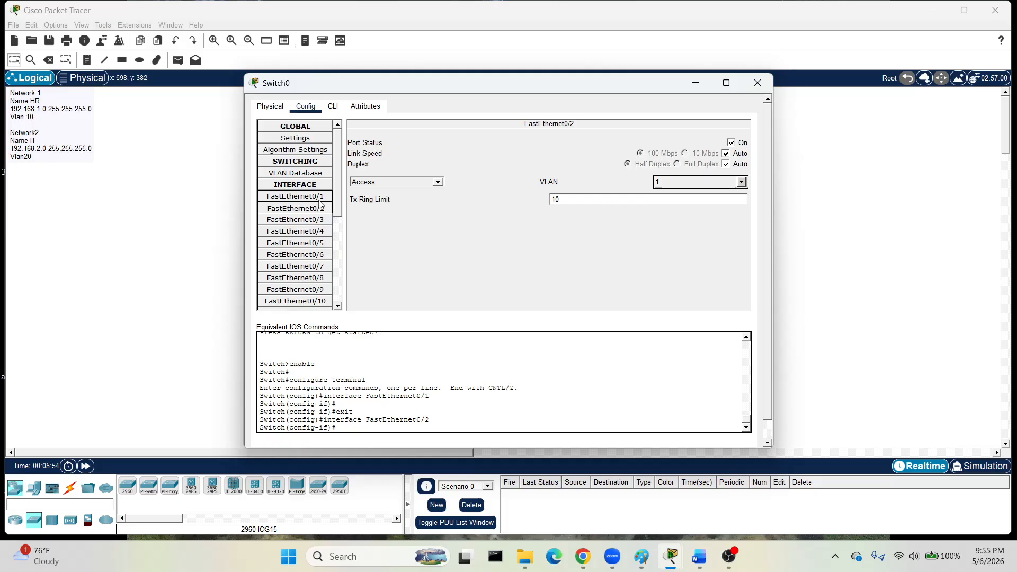
scroll(318, 212, "down", 5)
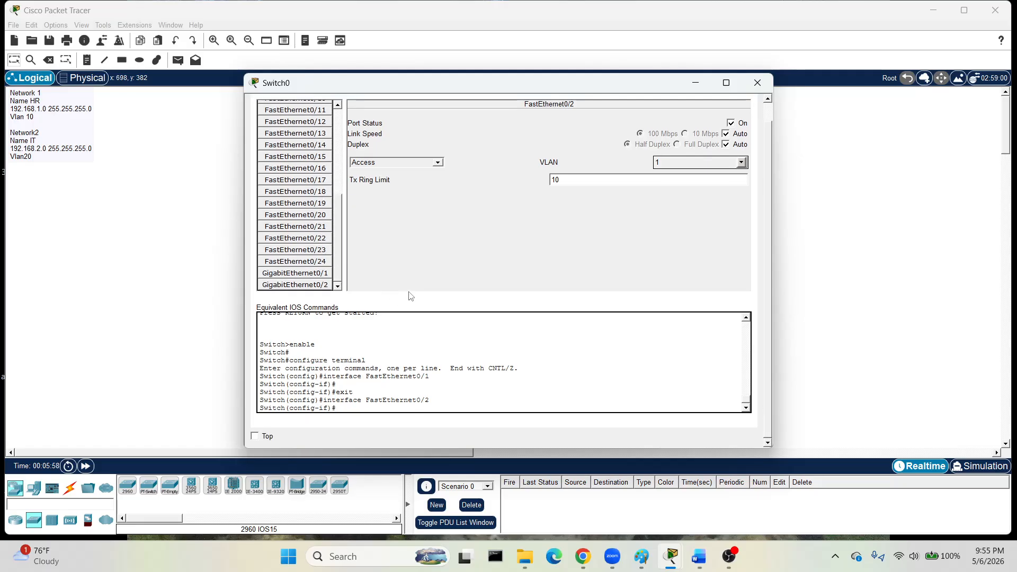
scroll(408, 292, "up", 2)
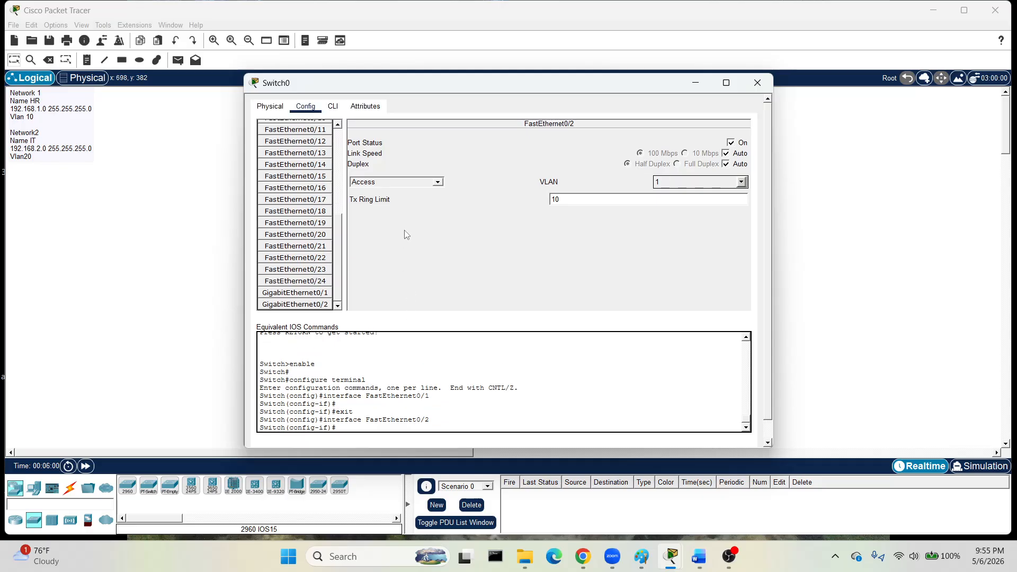
Examine the port mode choices and the available VLANs for FastEthernet0/2.
left_click(439, 182)
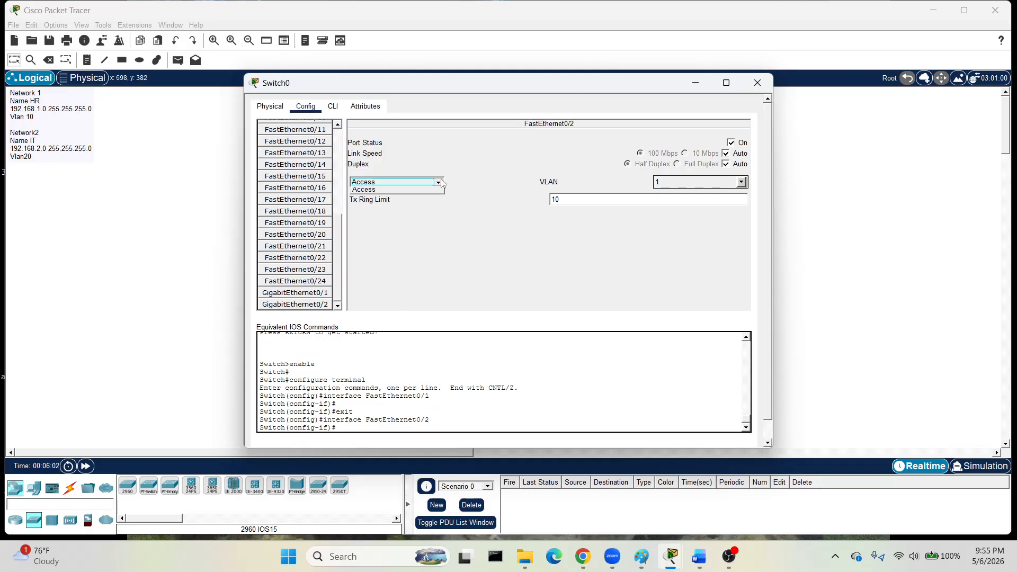
left_click(479, 192)
left_click(741, 183)
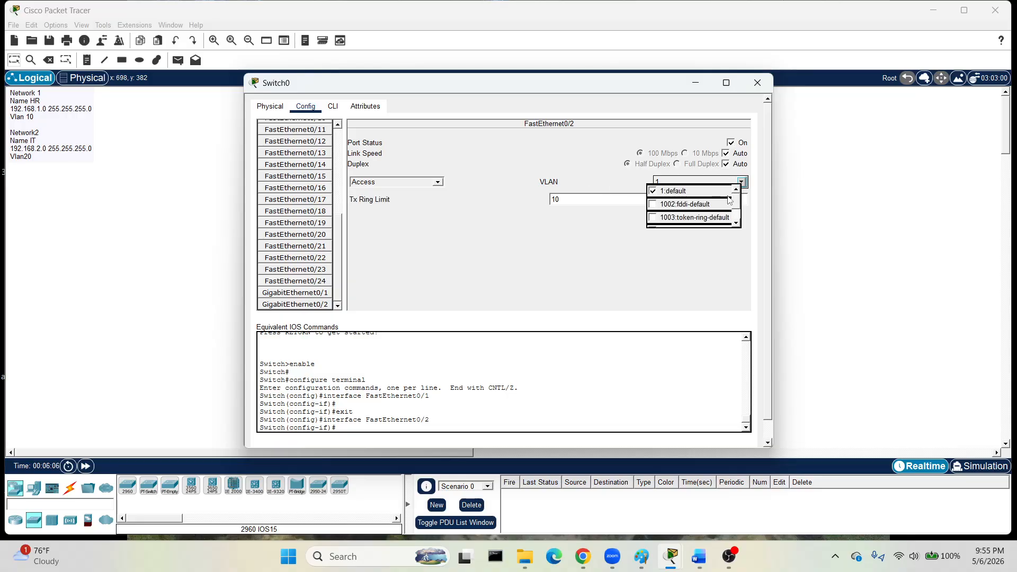
left_click(479, 205)
scroll(273, 228, "up", 5)
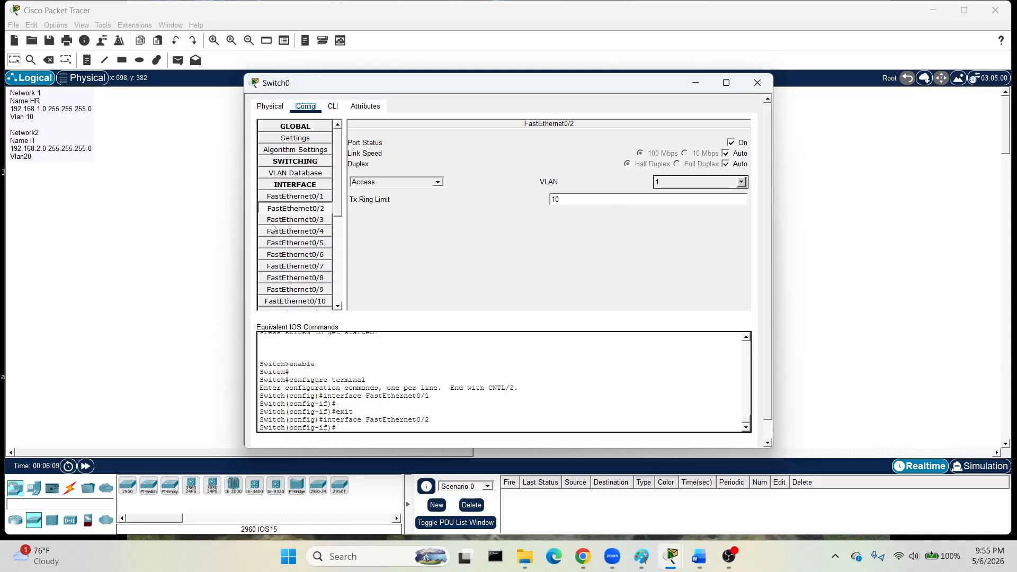
Review the switch's VLAN database and its command line, and close the device window.
left_click(307, 173)
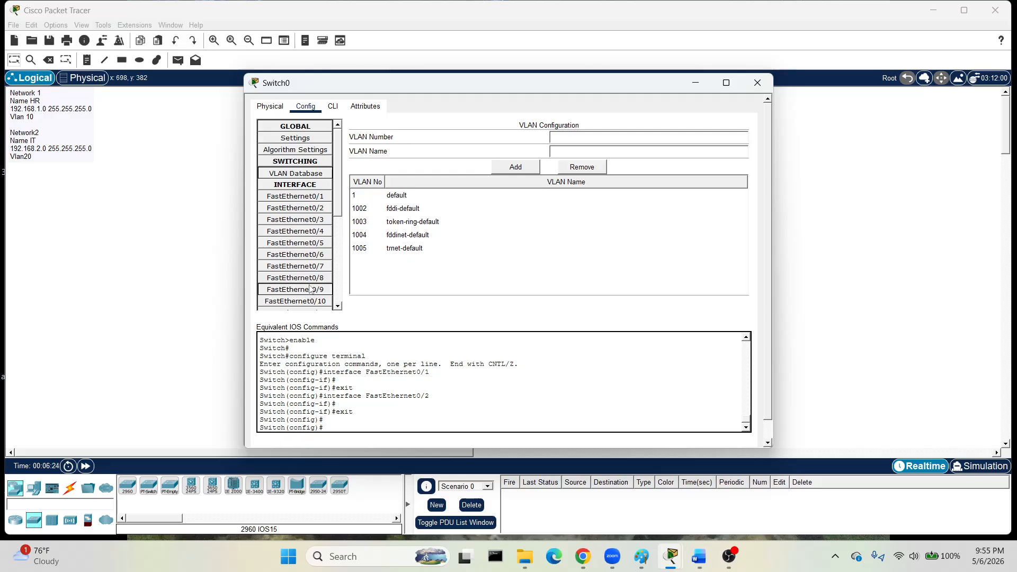
left_click(333, 106)
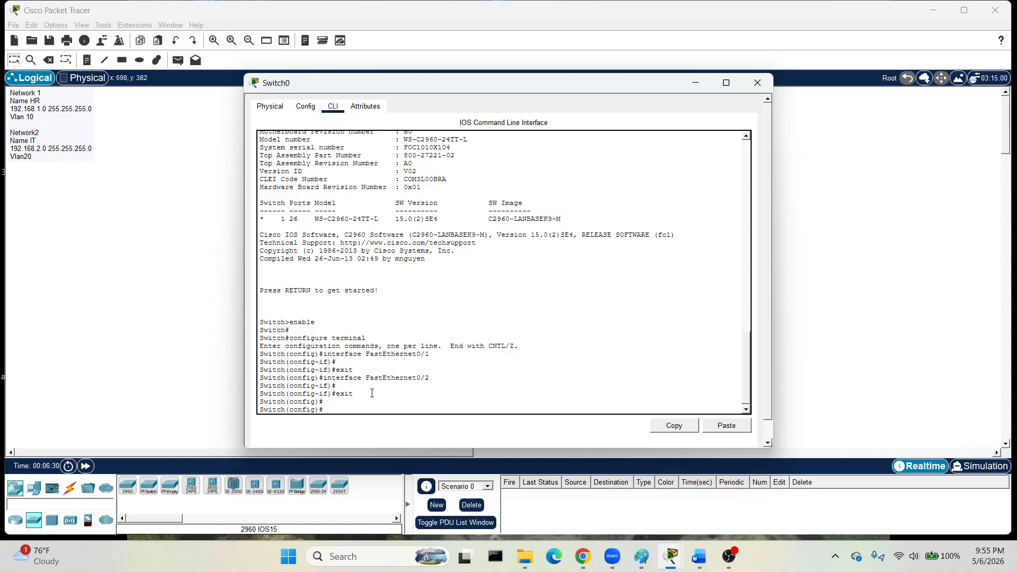
left_click(758, 83)
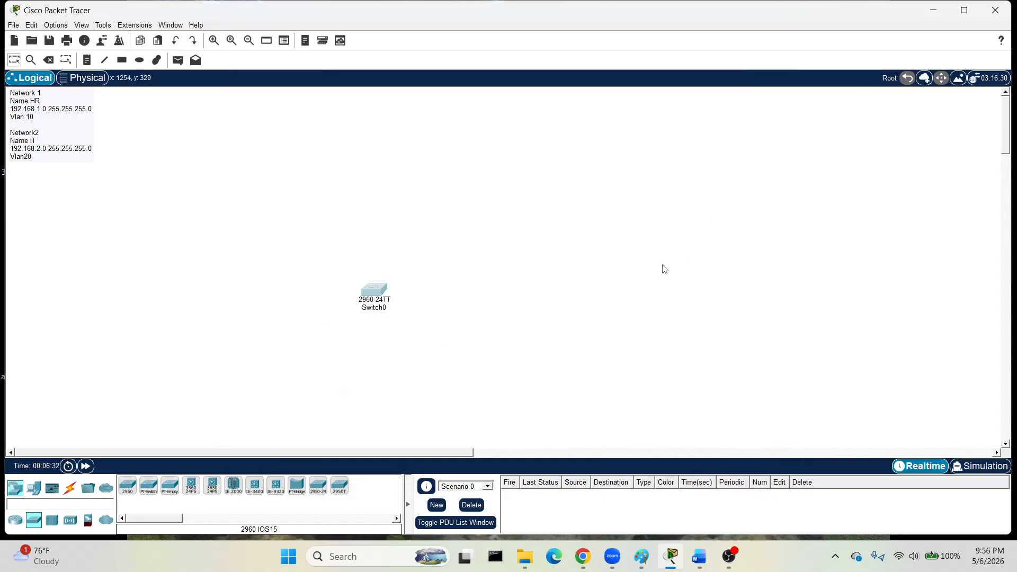
Delete the 2960 switch from the workspace.
left_click(377, 297)
left_click(466, 283)
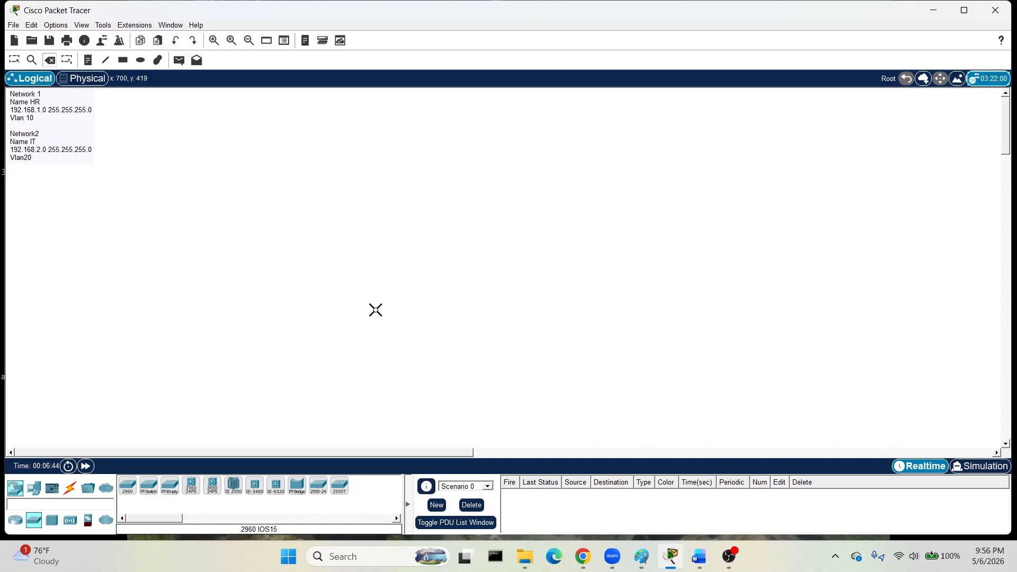
key("Escape")
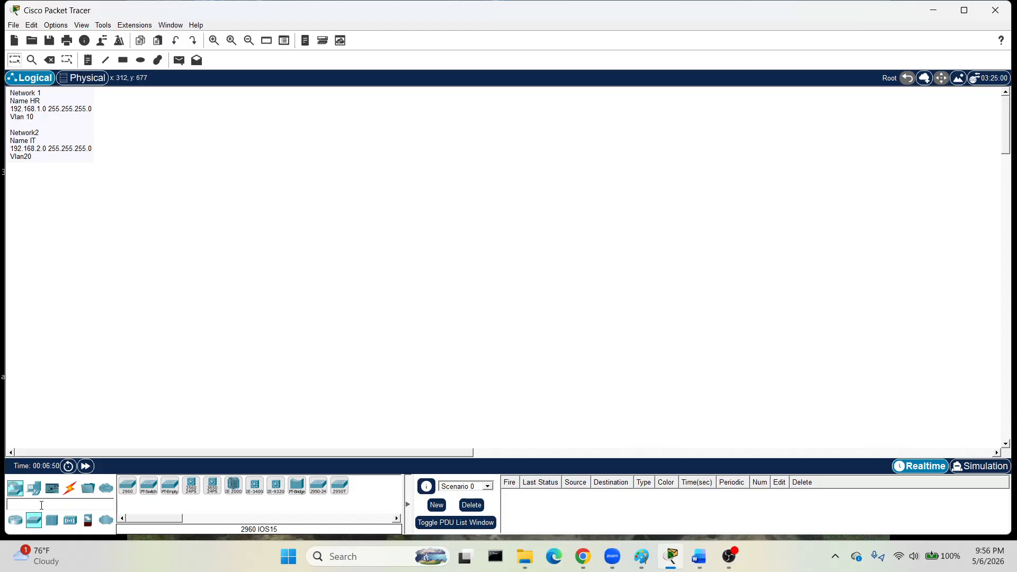
Place a 1941 router in the upper part of the workspace, beside the network notes.
left_click(21, 517)
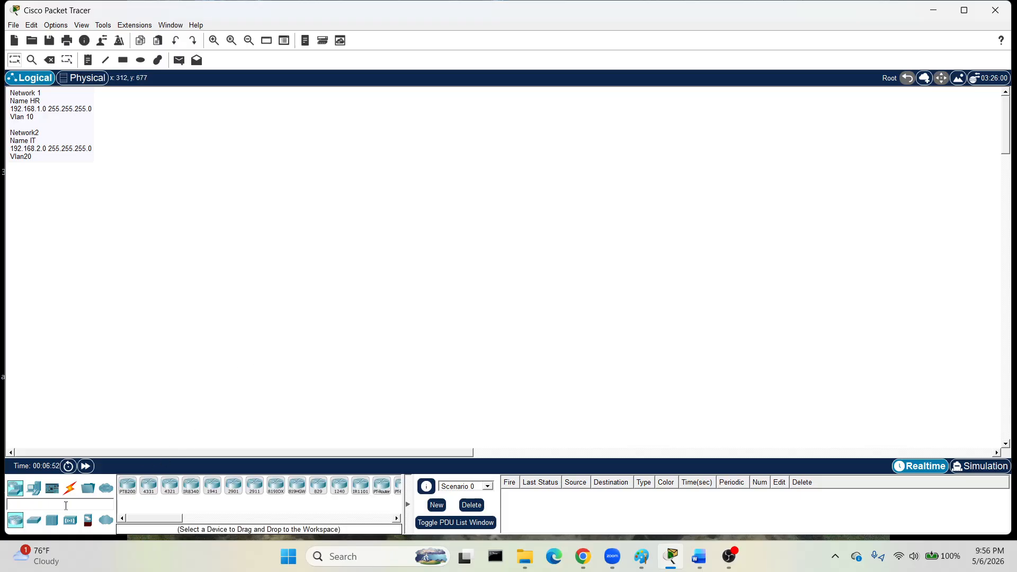
left_click_drag(212, 485, 287, 166)
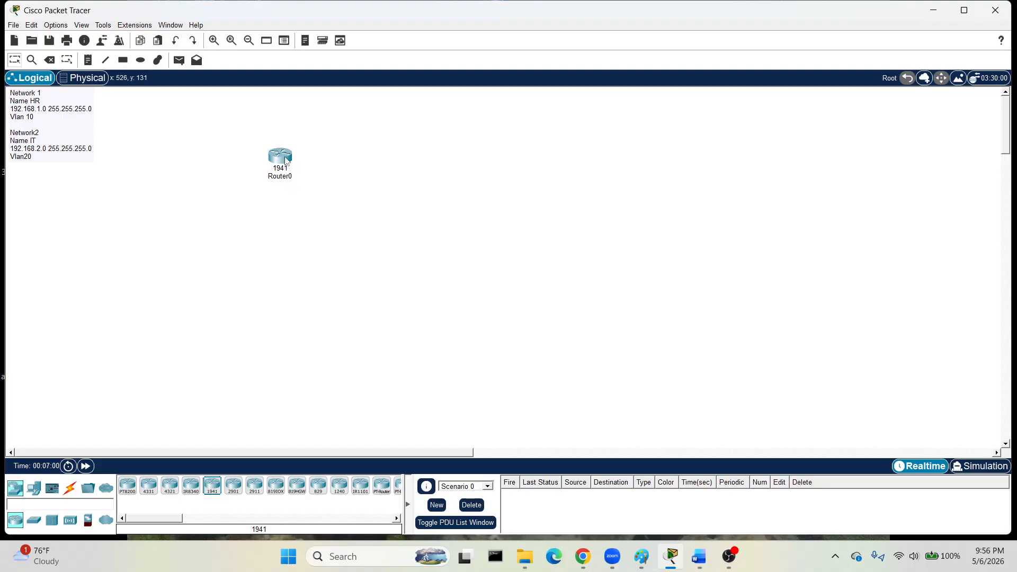
mouse_move(285, 160)
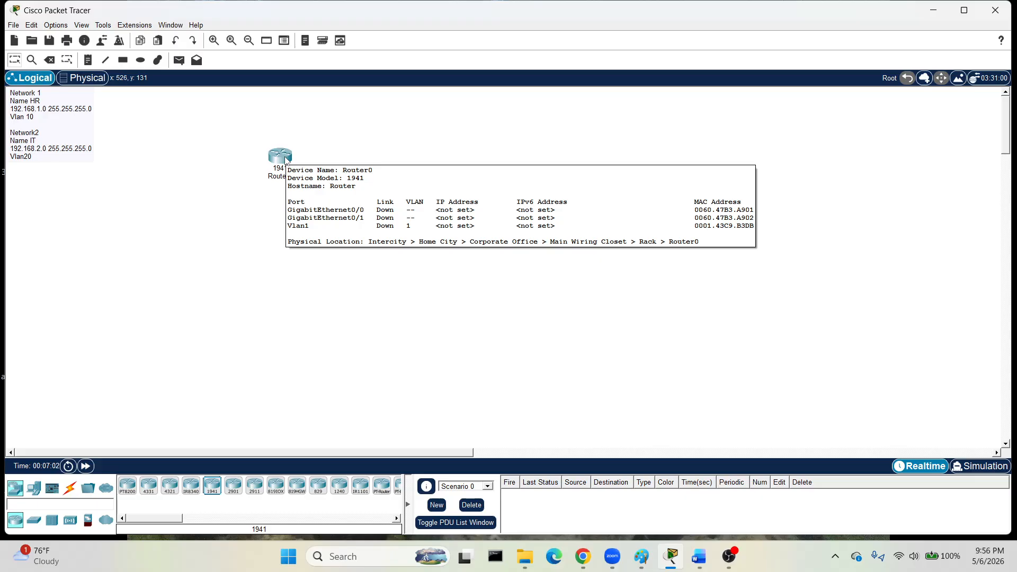
Open the router's physical device view and power the router off.
left_click(285, 160)
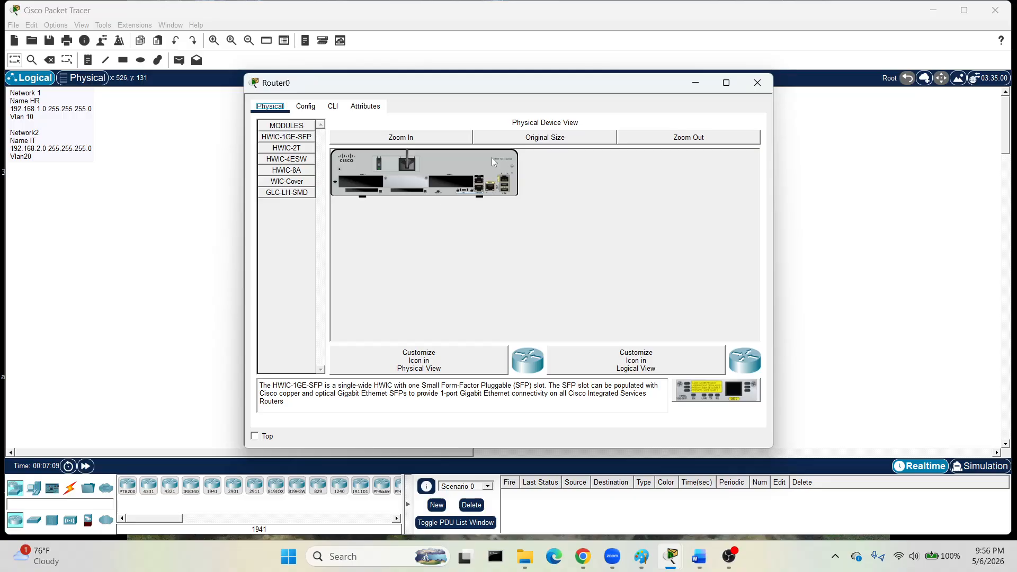
left_click(531, 144)
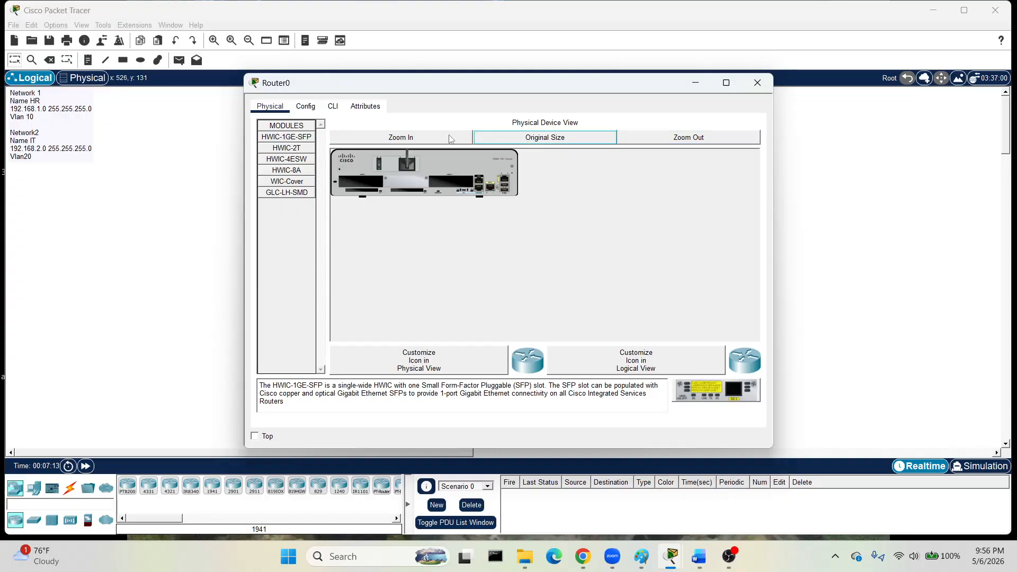
left_click(450, 138)
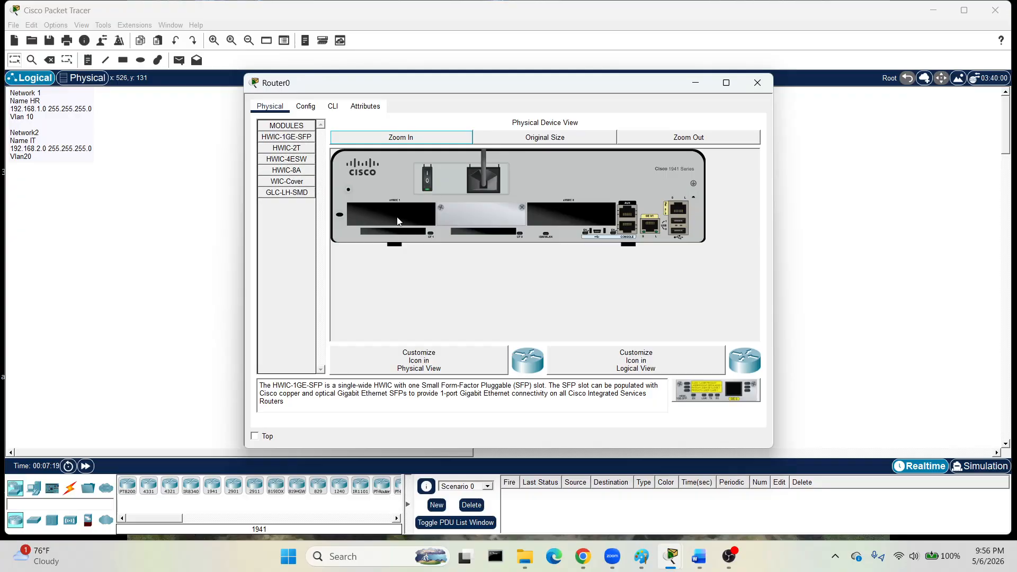
left_click(428, 179)
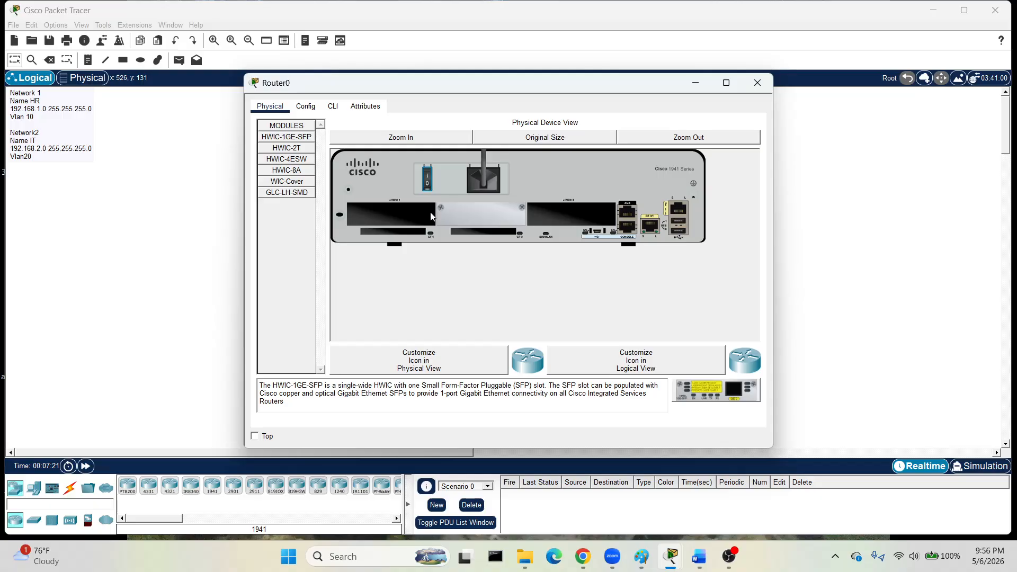
Examine the HWIC-1GE-SFP, HWIC-2T, HWIC-4ESW and HWIC-8A module descriptions for the router.
left_click(299, 138)
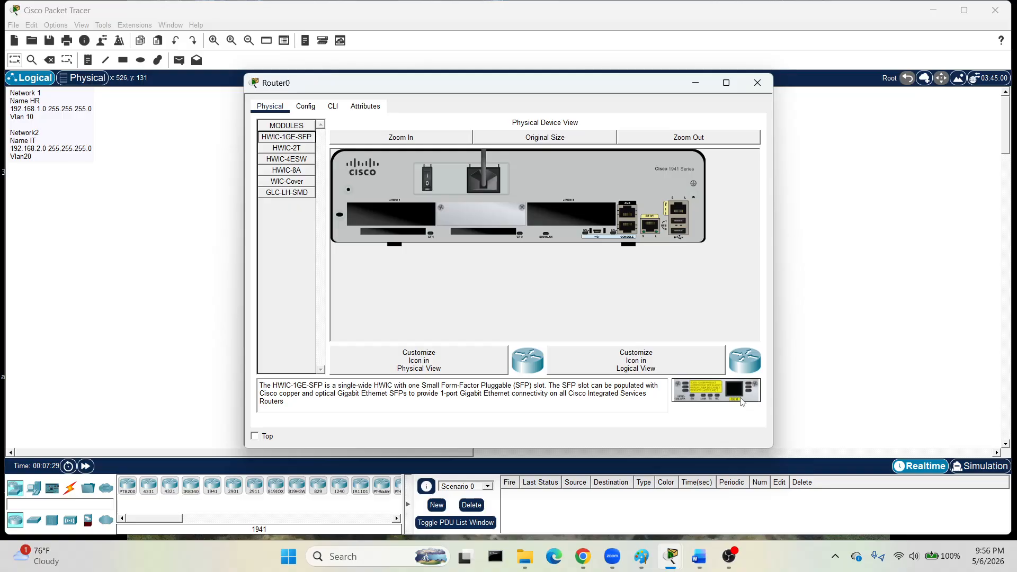
left_click(299, 151)
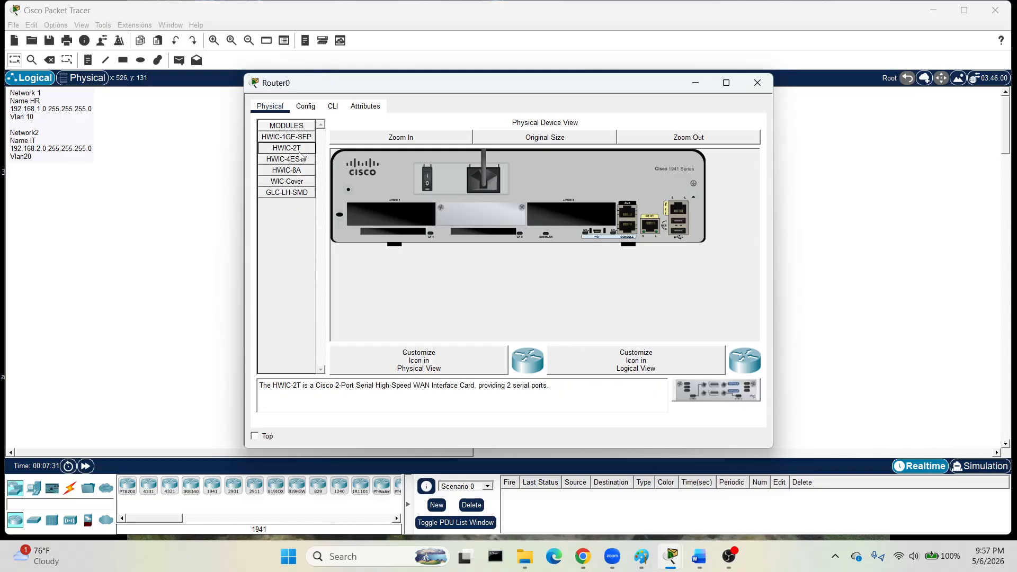
left_click(297, 160)
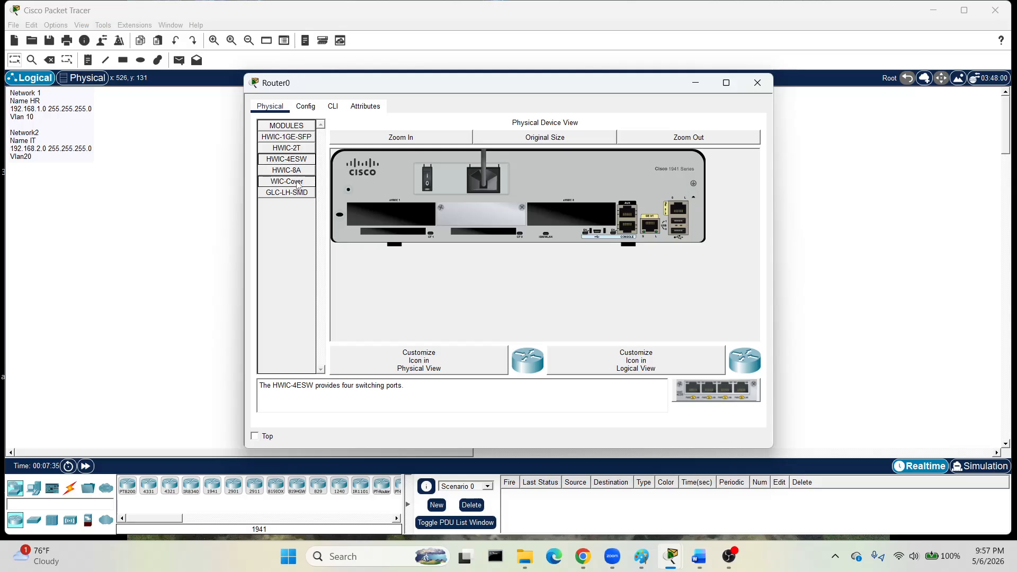
left_click(298, 171)
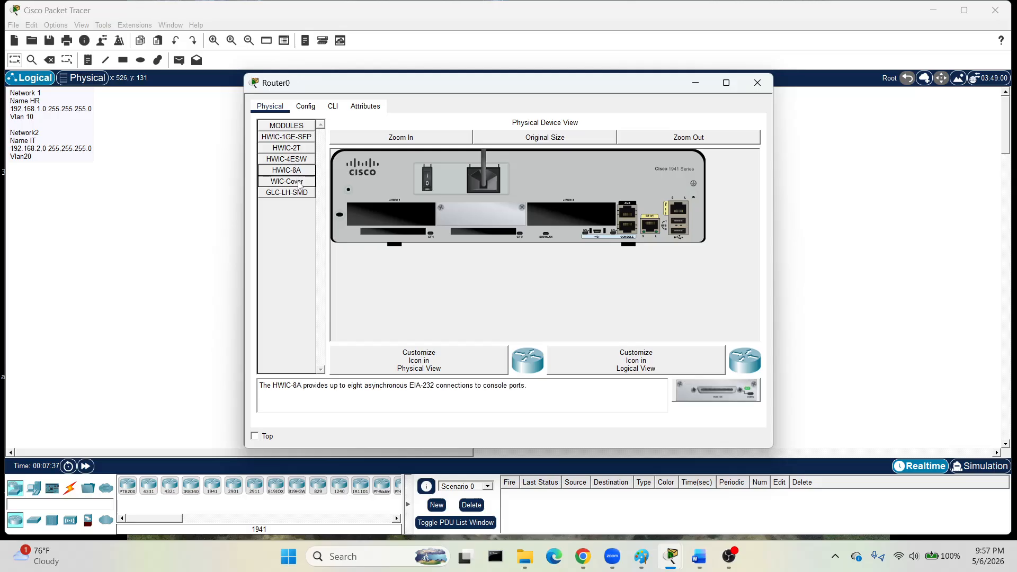
Fit a WIC-Cover into each of the router's two empty slots and power the router back on.
left_click(300, 184)
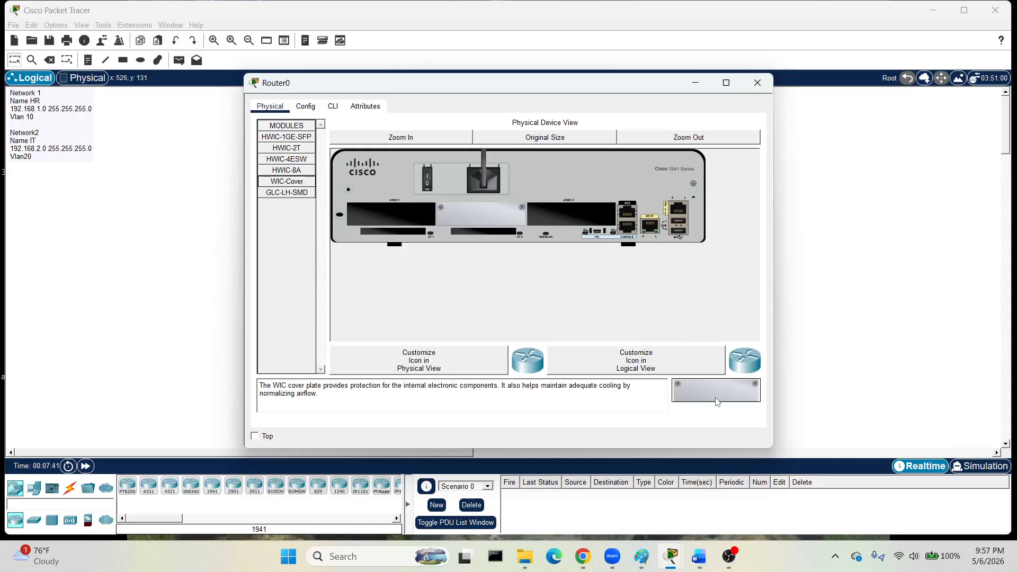
left_click_drag(716, 401, 573, 211)
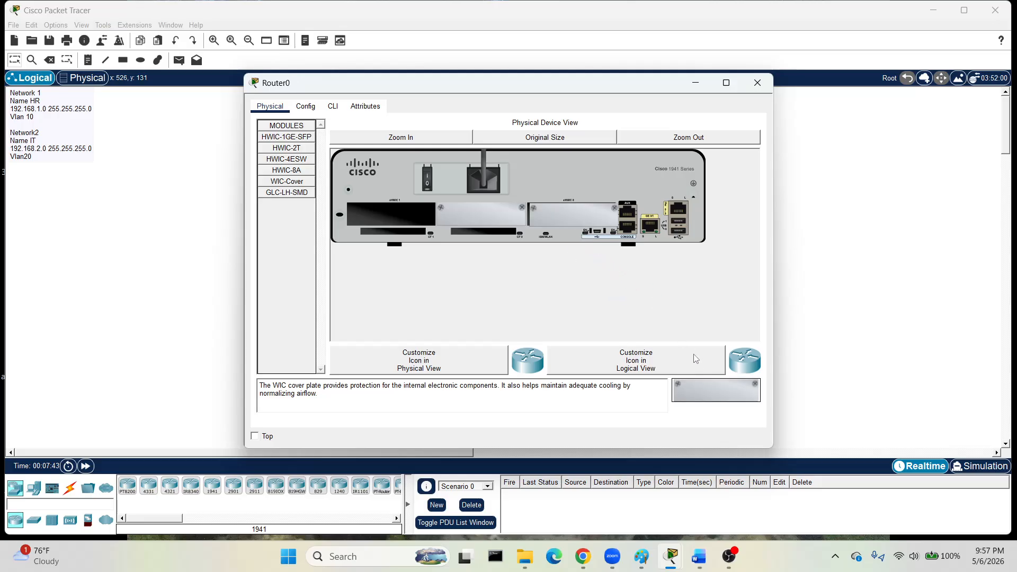
left_click_drag(700, 392, 405, 220)
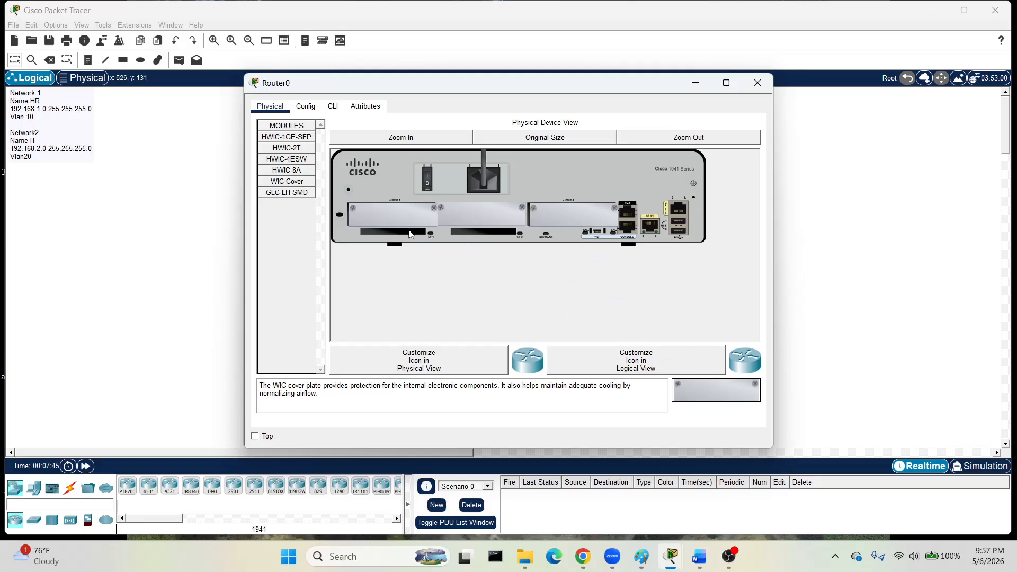
left_click(427, 179)
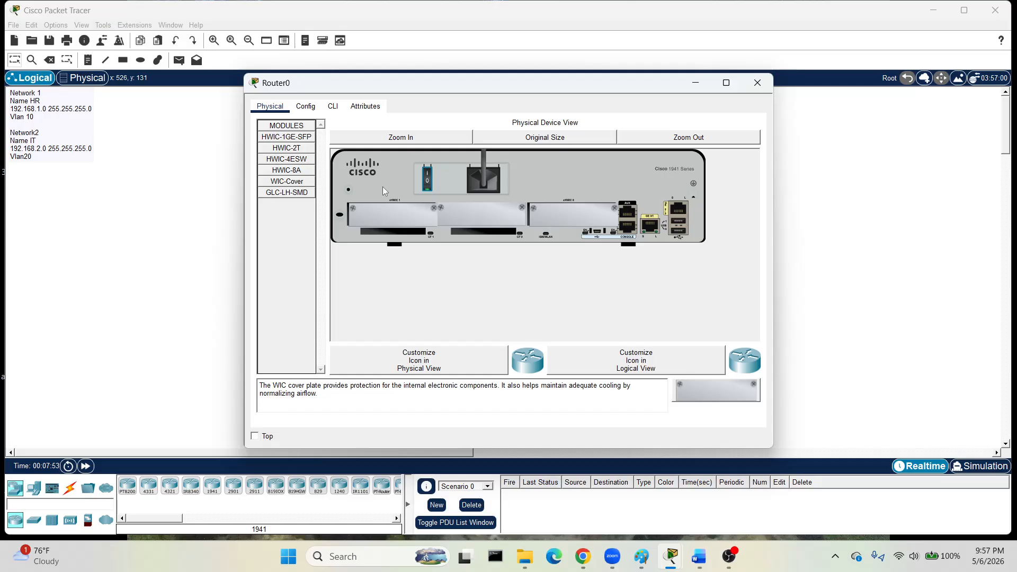
Check the router's configurable interfaces and return to its physical device view.
left_click(312, 105)
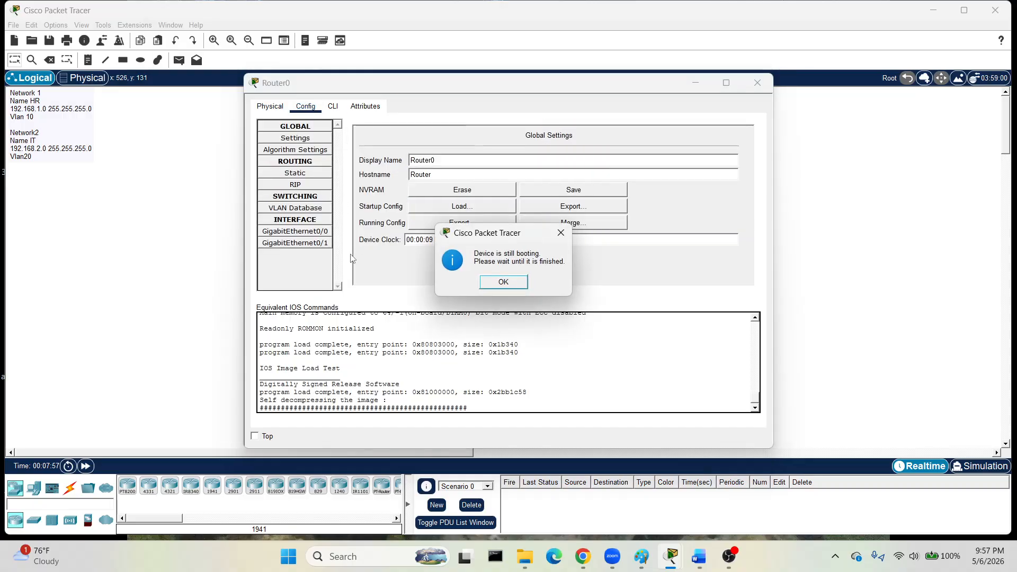
left_click(501, 281)
left_click(276, 107)
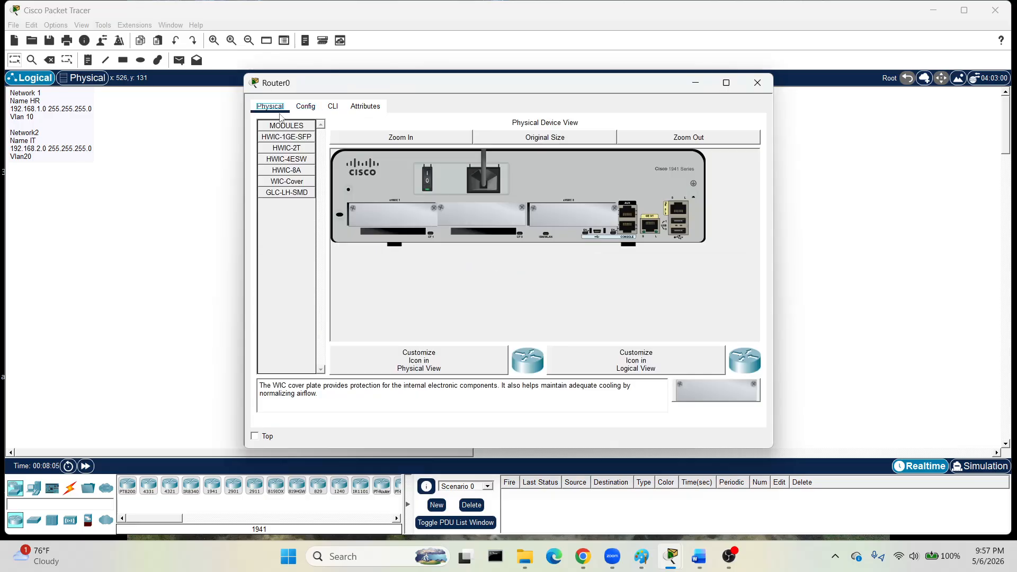
Power the router off, replace the WIC-Cover in its right-hand slot with an HWIC-4ESW module, and power it back on.
left_click_drag(566, 208, 305, 279)
left_click_drag(301, 280, 301, 280)
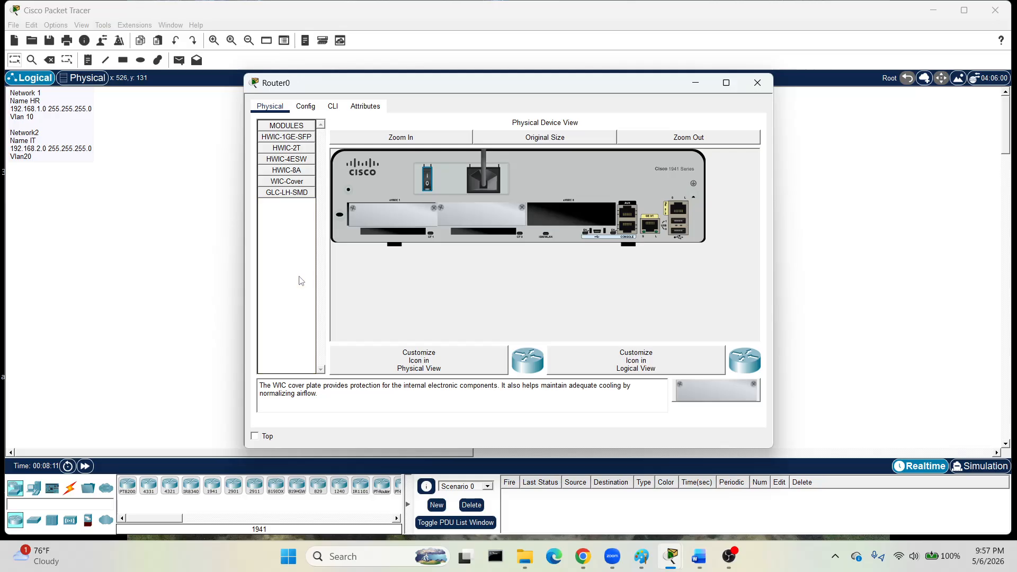
left_click(298, 159)
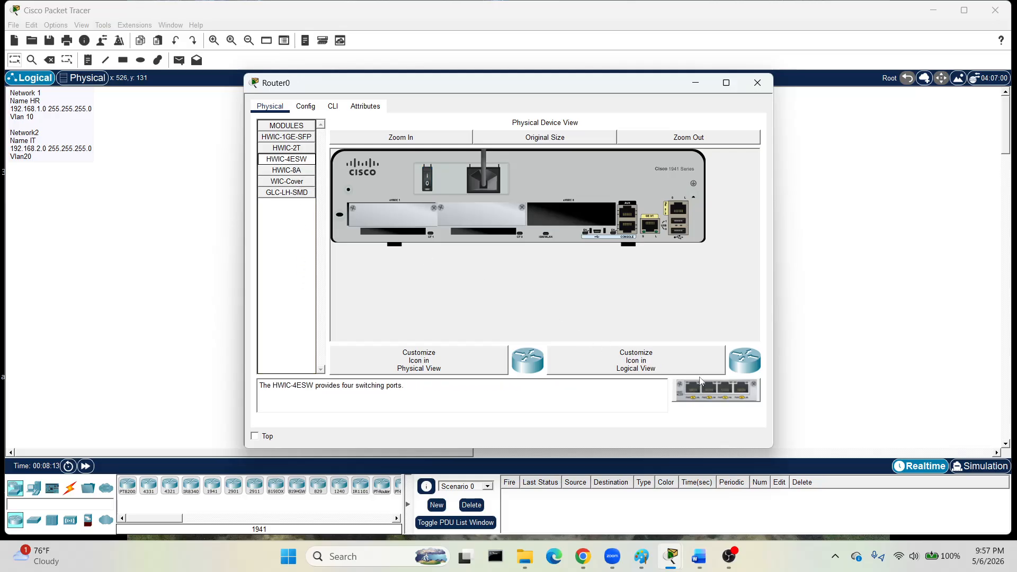
left_click_drag(716, 390, 572, 217)
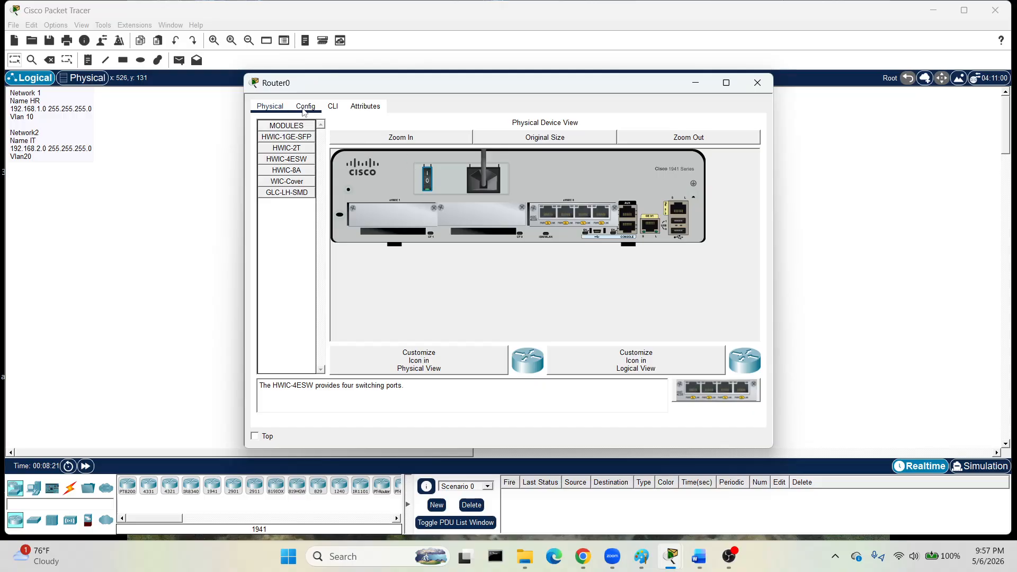
Check the router's boot output and its list of configurable interfaces.
left_click(332, 106)
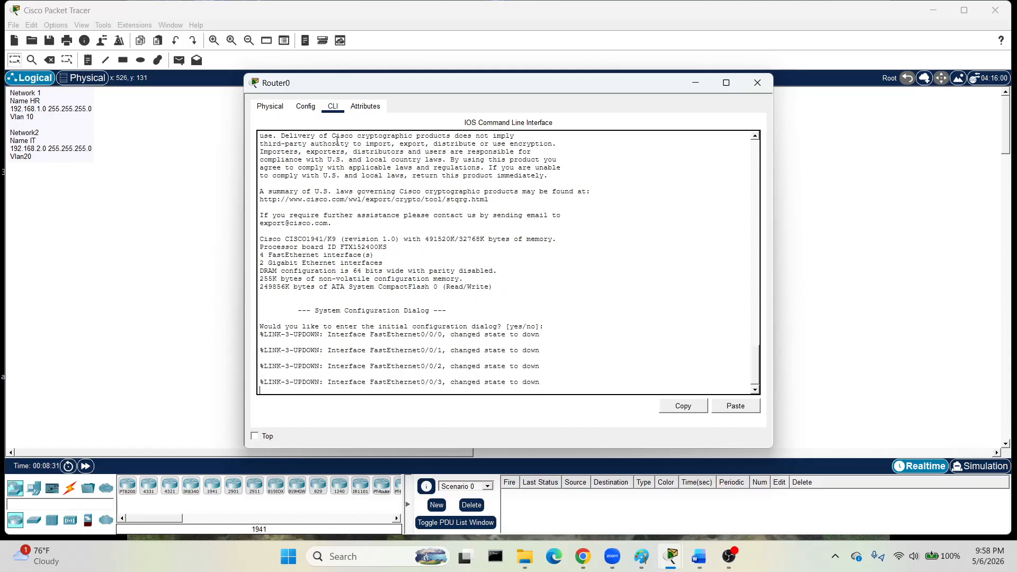
left_click(307, 108)
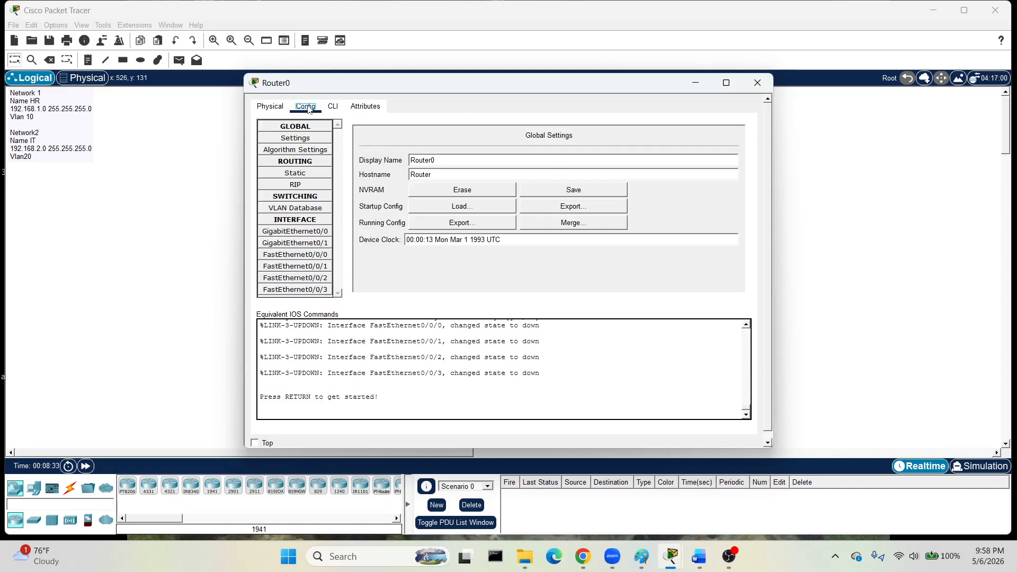
scroll(311, 267, "down", 1)
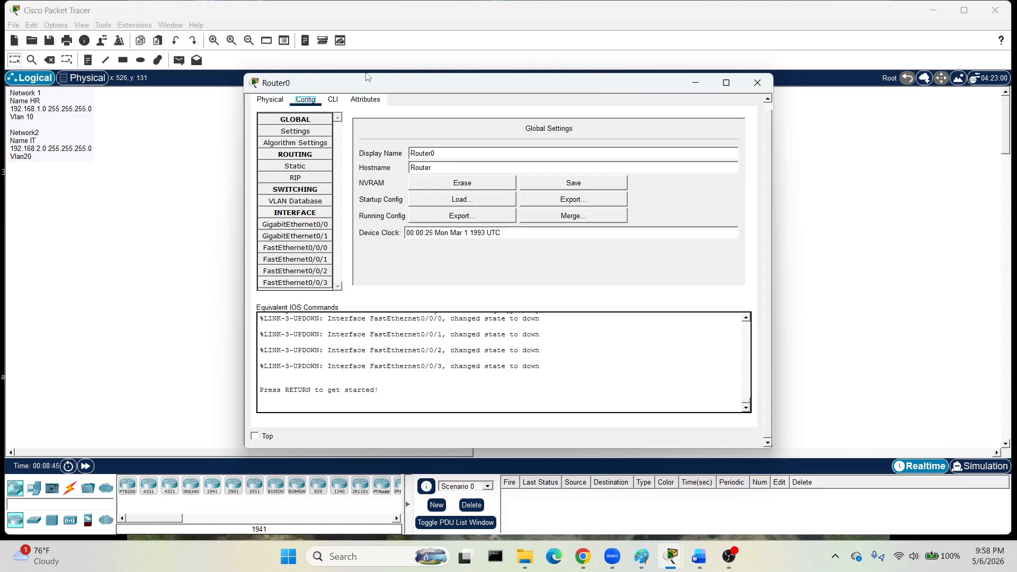
Start a command-line session on the router and enter global configuration mode through privileged mode.
left_click(333, 100)
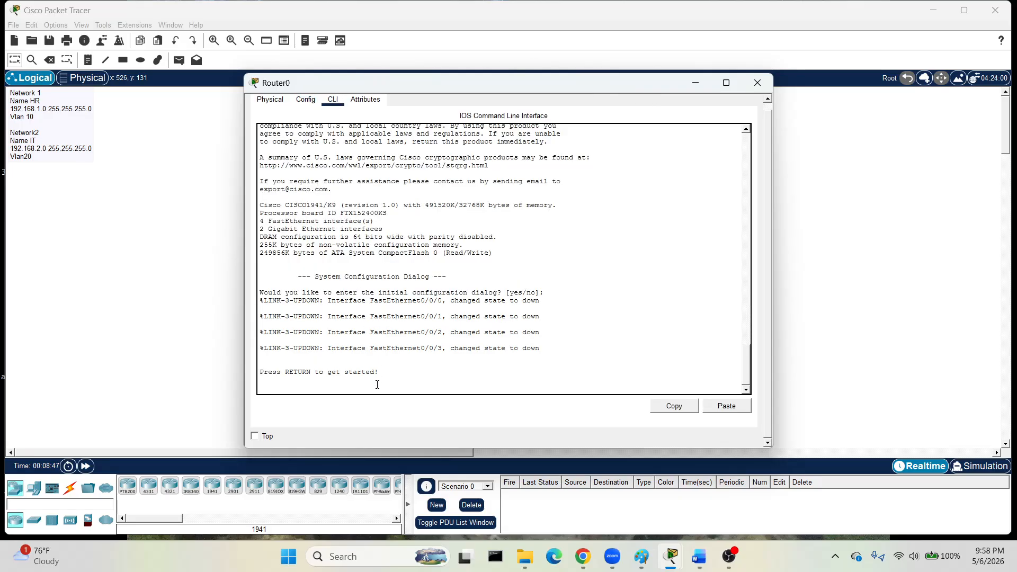
key("Return")
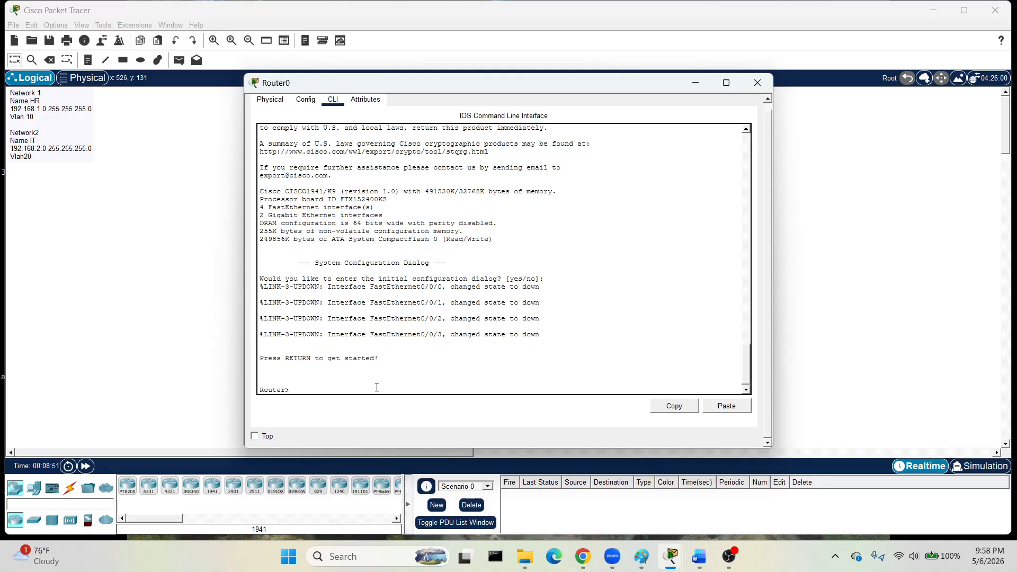
type("enable")
key("Return")
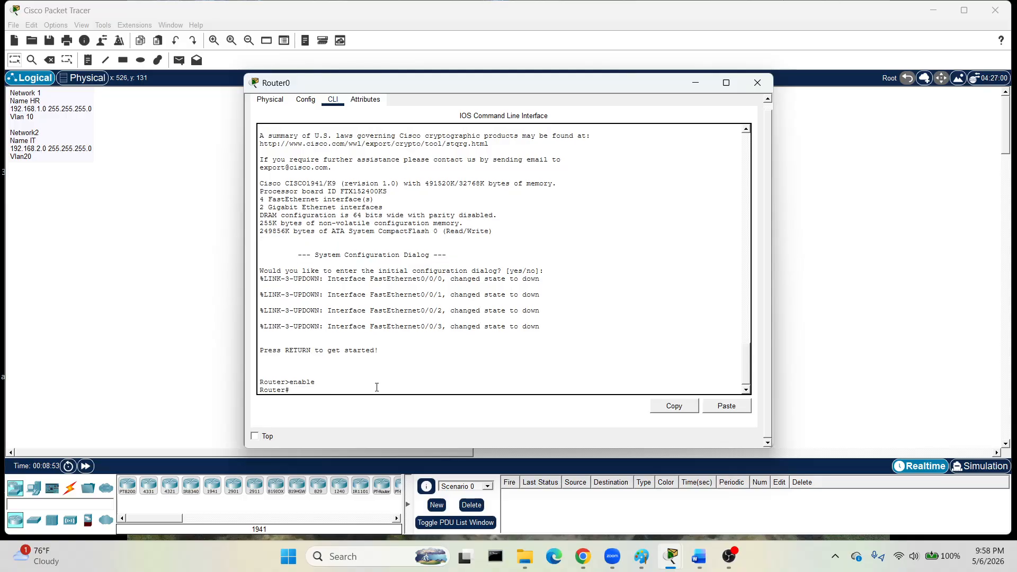
type("configure terminal")
key("Return")
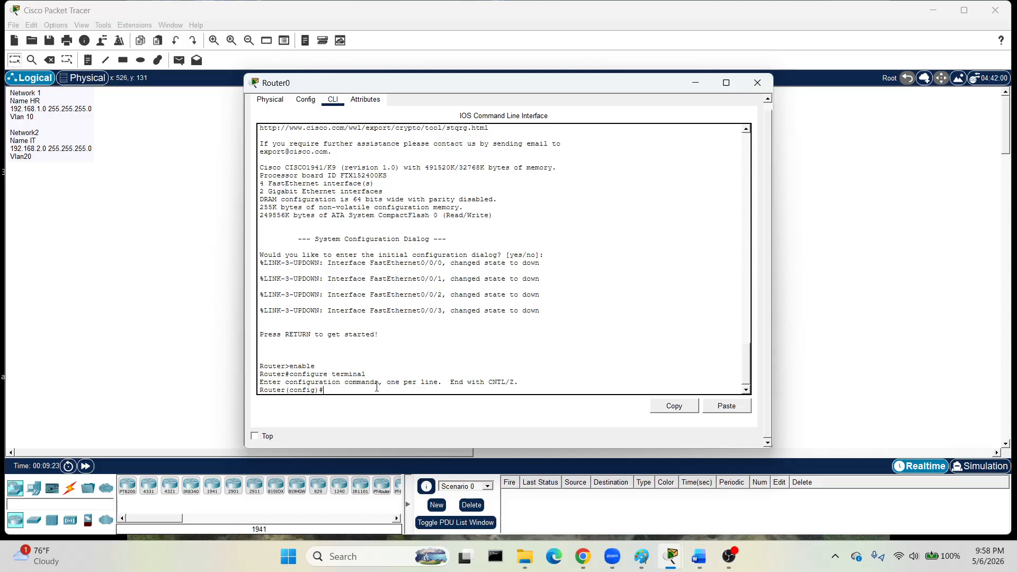
Shut down the interface range g0/0-1 and return to global configuration mode.
type("int rang")
type("e g0/0-1")
key("Return")
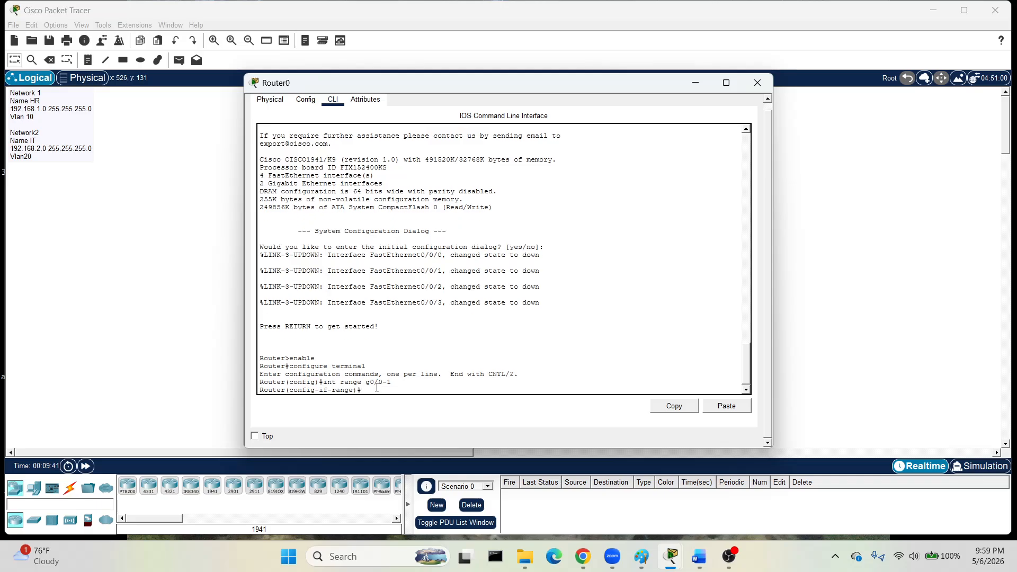
type("shutdown")
key("Return")
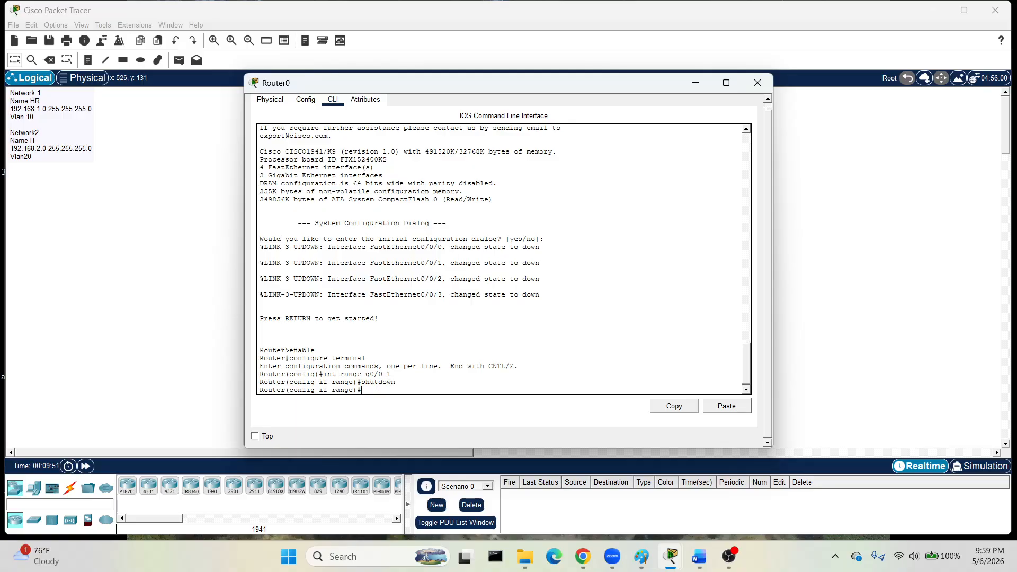
type("exit")
key("Return")
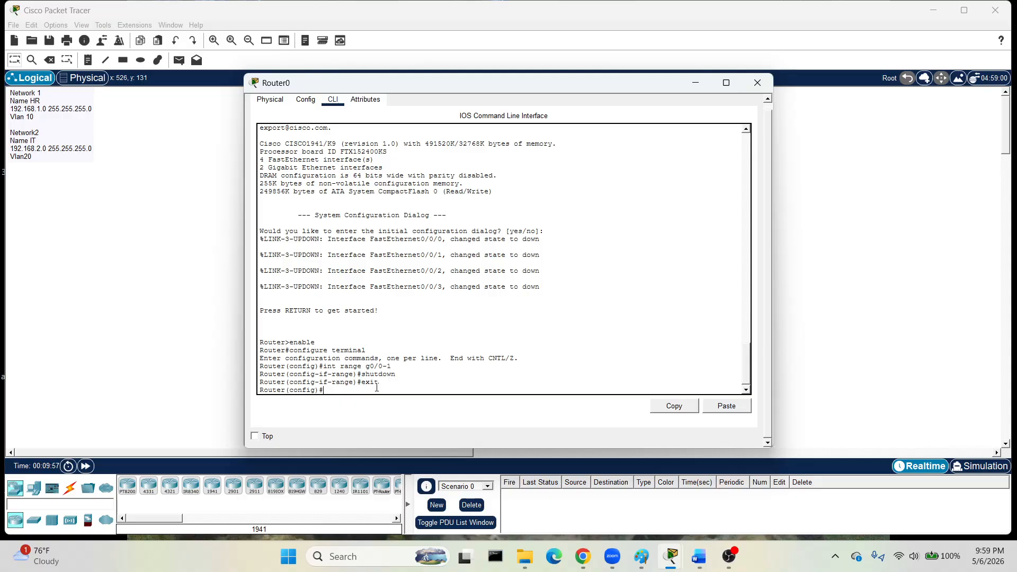
Shut down the interface range fa0/0/0-3 and return to global configuration mode.
type("int")
type(" rang")
type("e fa")
type("0/0")
type("/10")
key("BackSpace")
key("BackSpace")
key("Return")
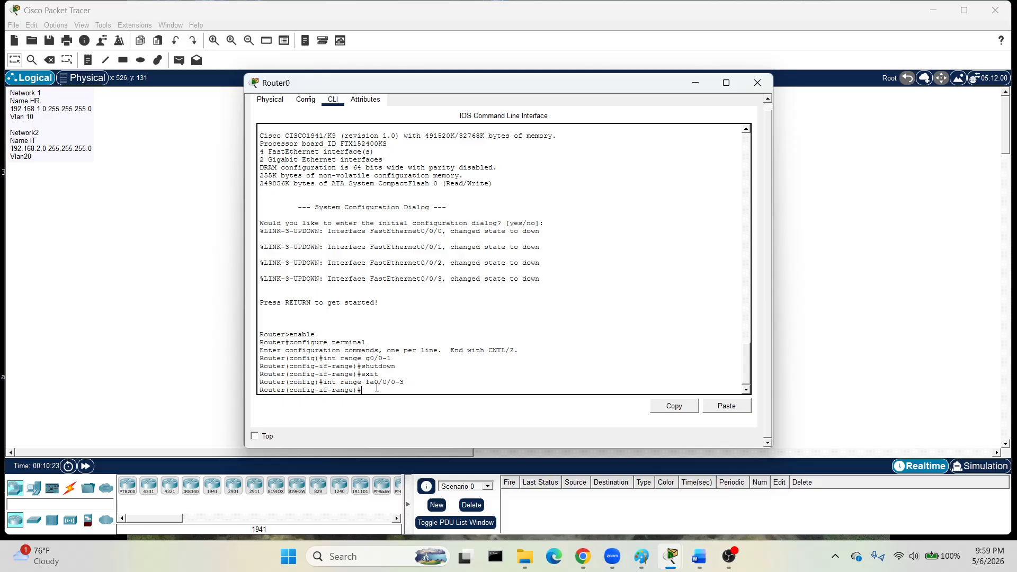
type("shutdown")
key("Return")
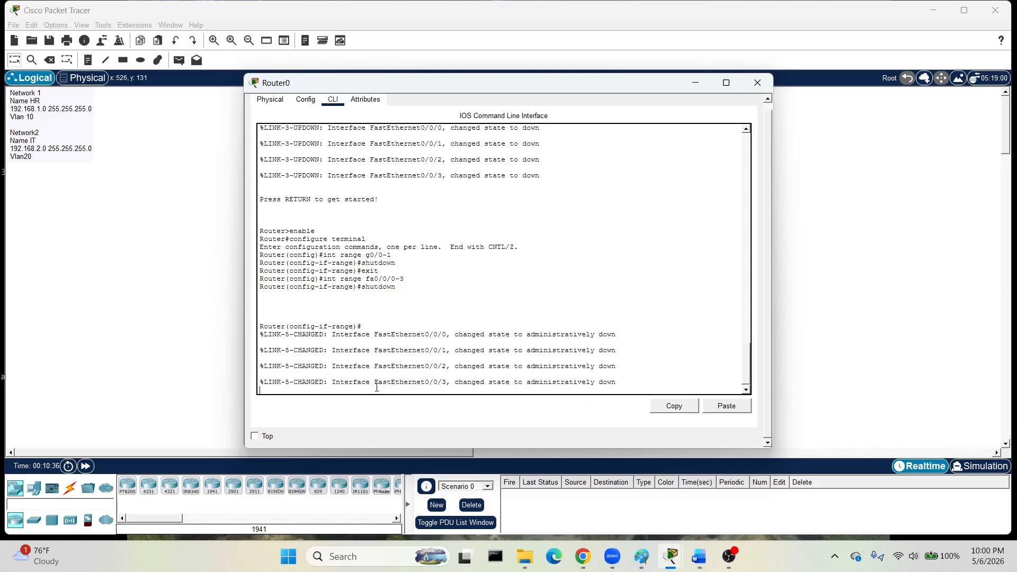
type("exit")
key("Return")
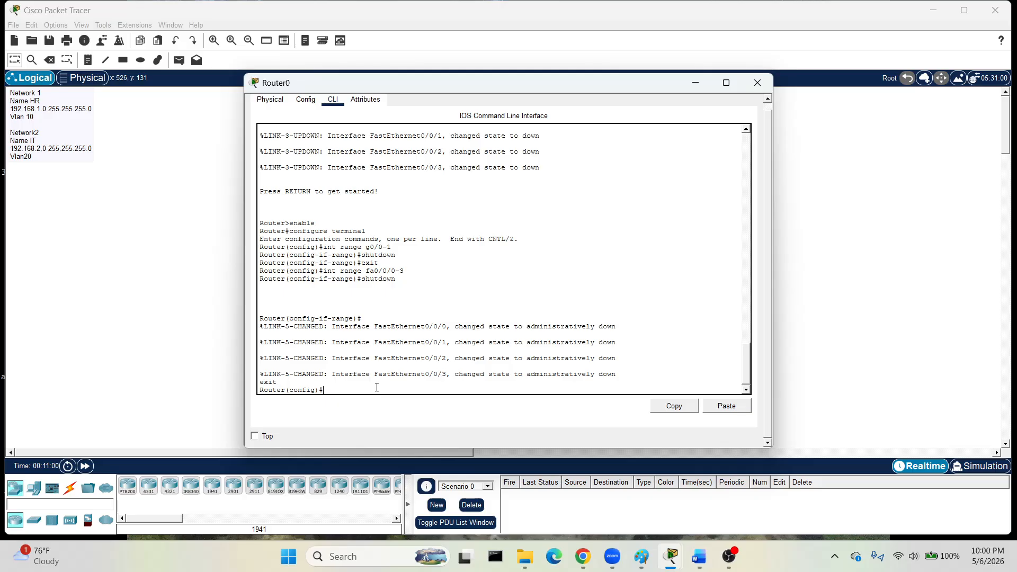
Exclude the addresses 192.168.1.1 to 192.168.1.10 from DHCP assignment.
type("ip dhcp excluded-address")
type("192.168.1.1")
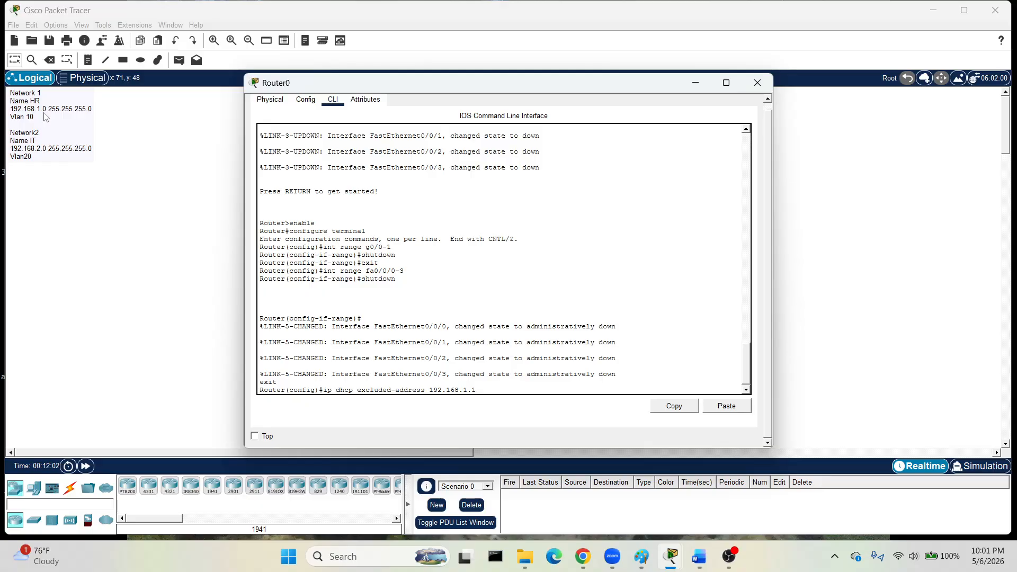
type("192.168.1.10")
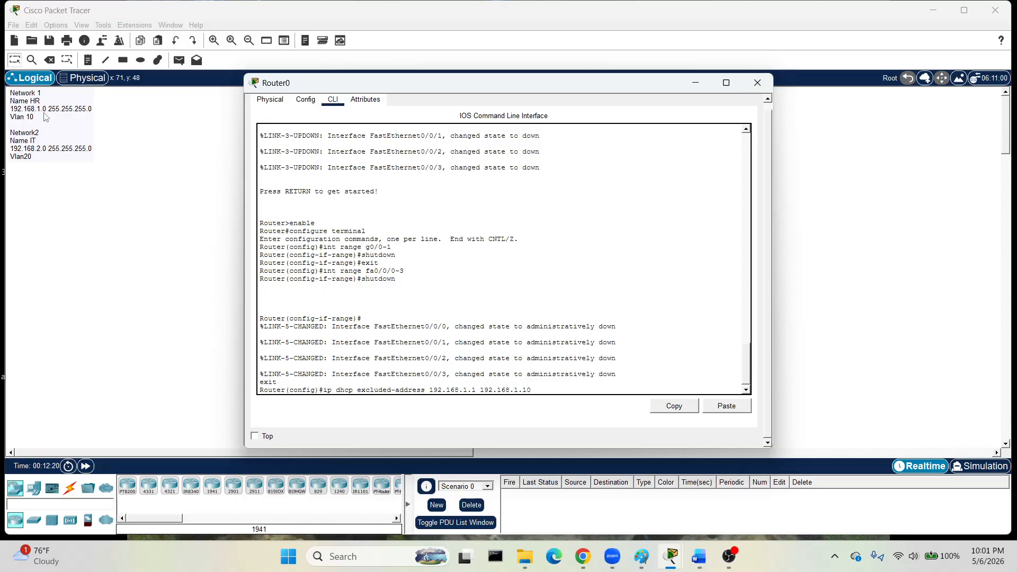
key("Return")
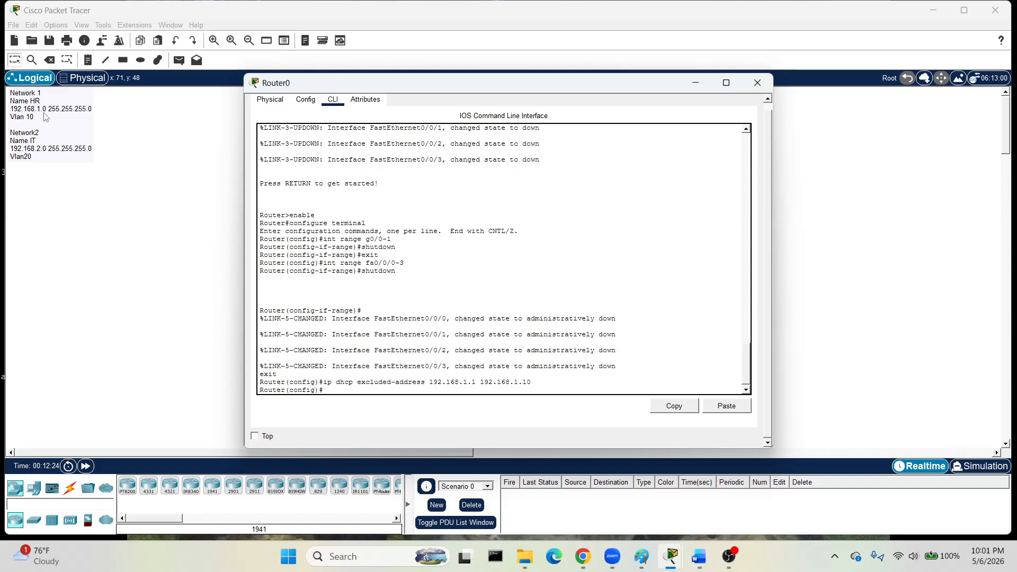
Create the DHCP pool HR_Pool for network 192.168.1.0 255.255.255.0 with default router 192.168.1.1.
type("ip dhcp pool HR_Pool")
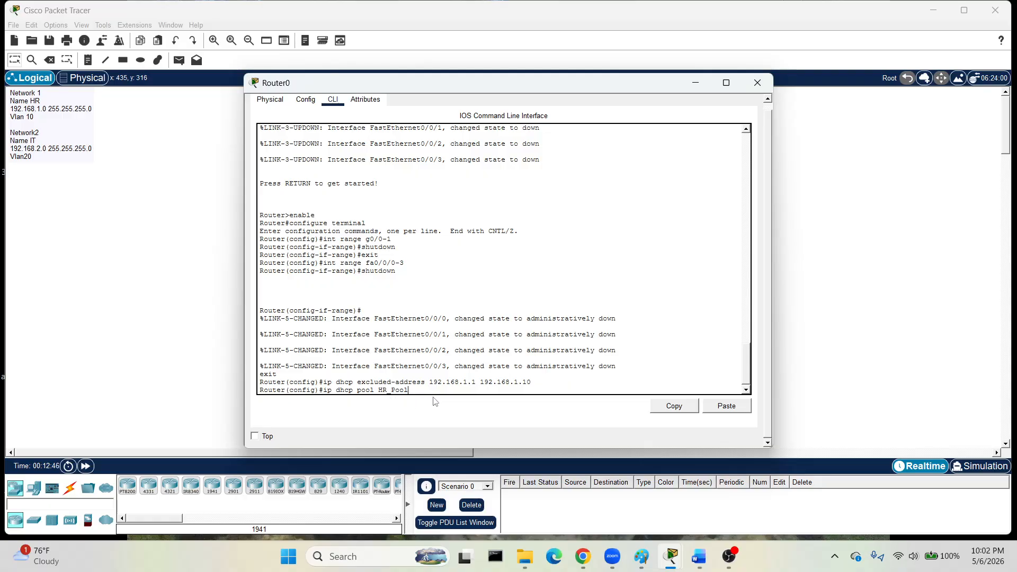
key("Return")
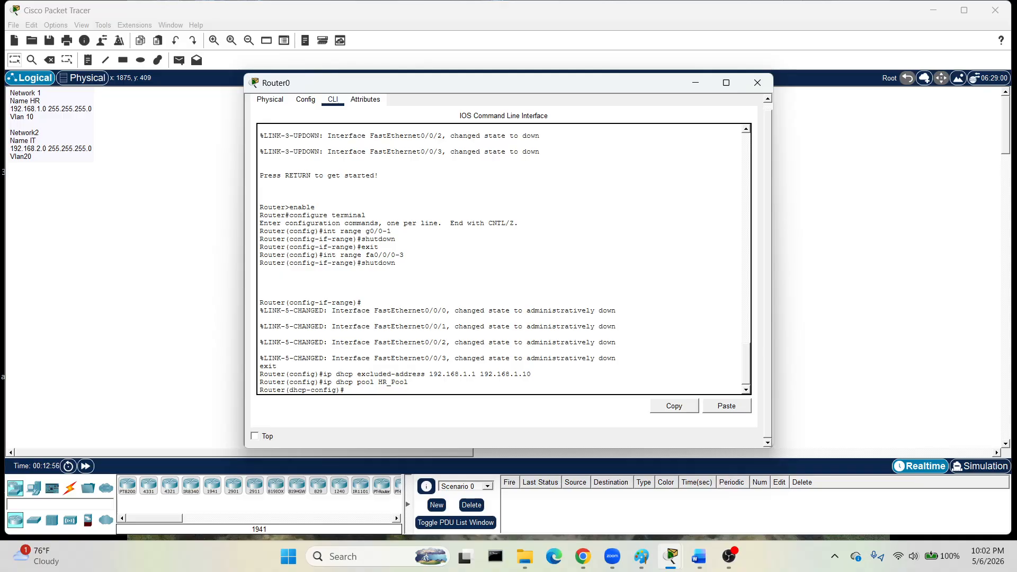
type("network 192.168.1.0 2")
type("55.255.255")
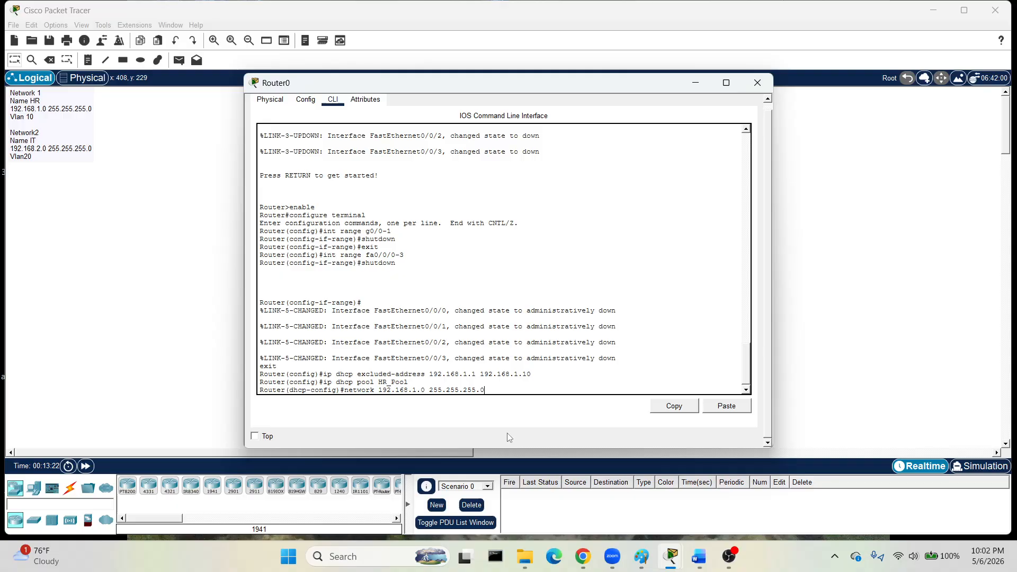
type(".0")
key("Return")
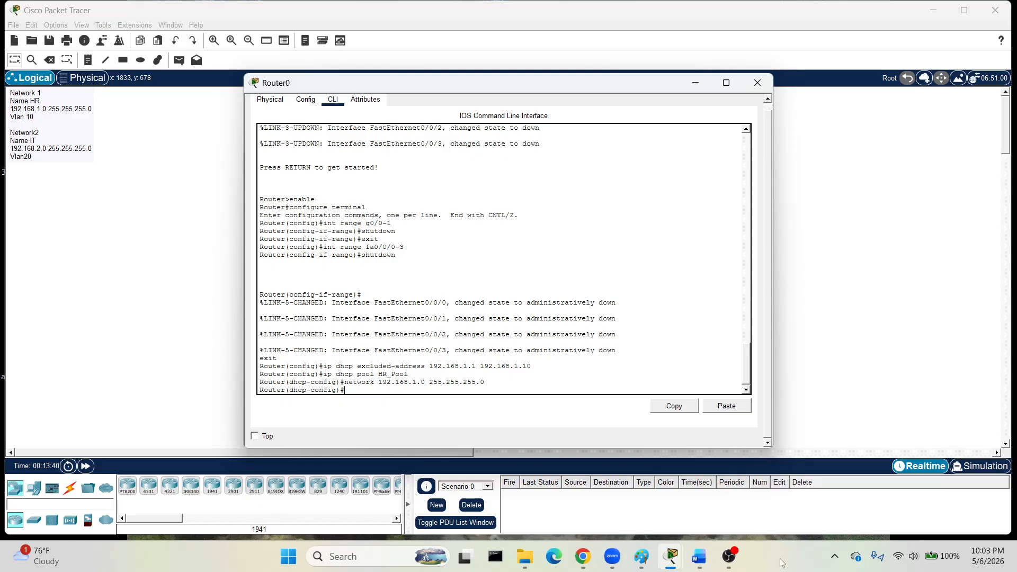
type("default-router 192.168.1.1")
key("Return")
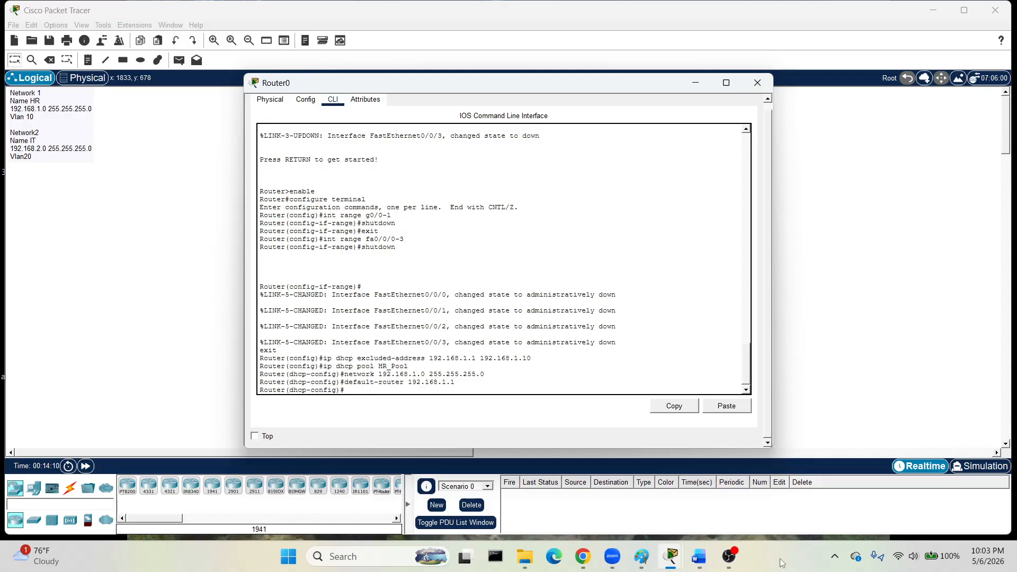
type("dns-server 8.8.8.")
key("BackSpace")
key("BackSpace")
key("BackSpace")
key("BackSpace")
key("BackSpace")
key("BackSpace")
key("BackSpace")
key("BackSpace")
key("BackSpace")
key("BackSpace")
key("BackSpace")
key("BackSpace")
key("BackSpace")
key("BackSpace")
Leave the HR pool's configuration and exclude 192.168.2.1 to 192.168.2.10 from DHCP assignment.
type("exit")
key("Return")
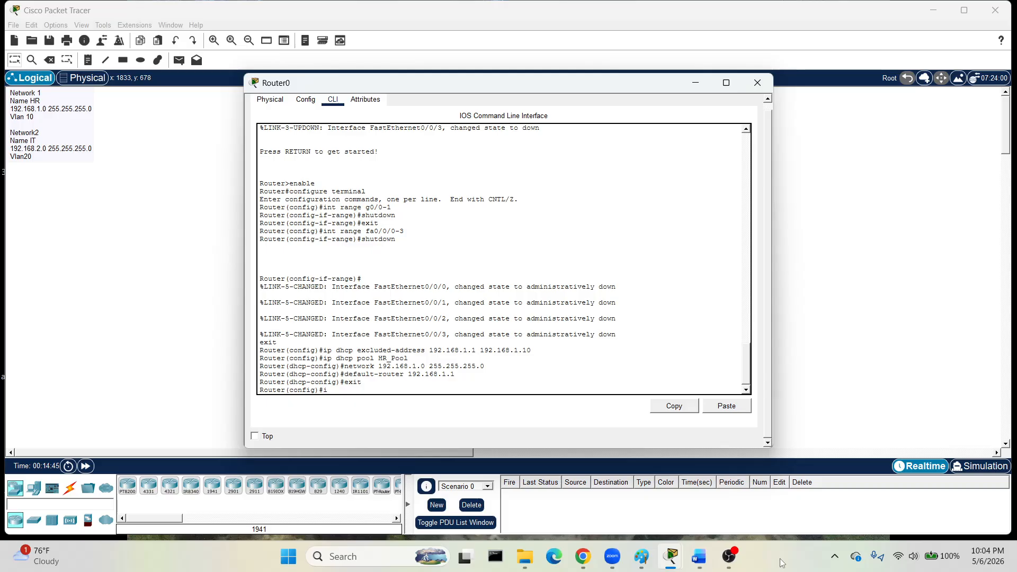
type("ip dhcp exc")
type("luded-address 192.168.2.1 192.168.")
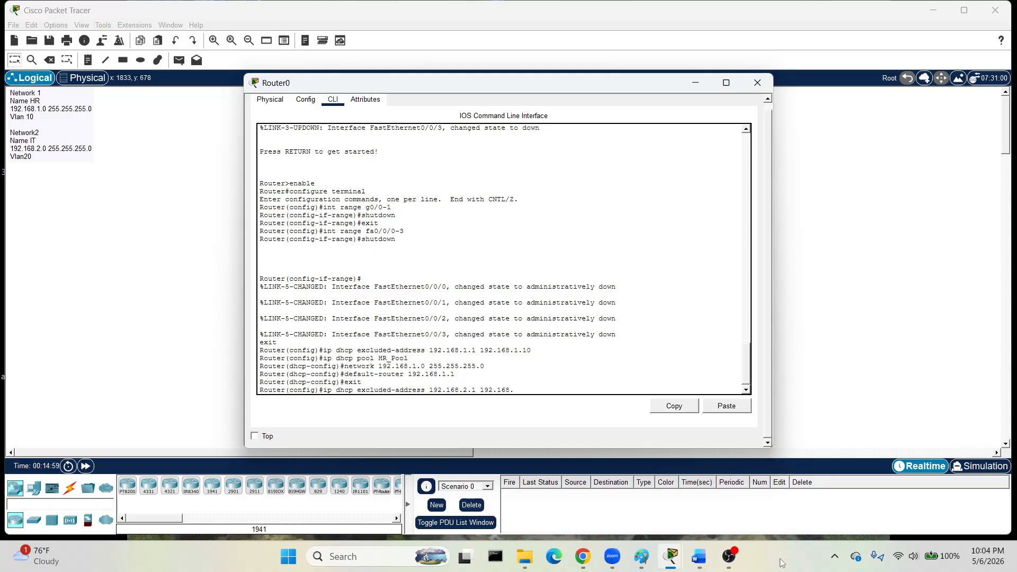
type("2.10")
key("Return")
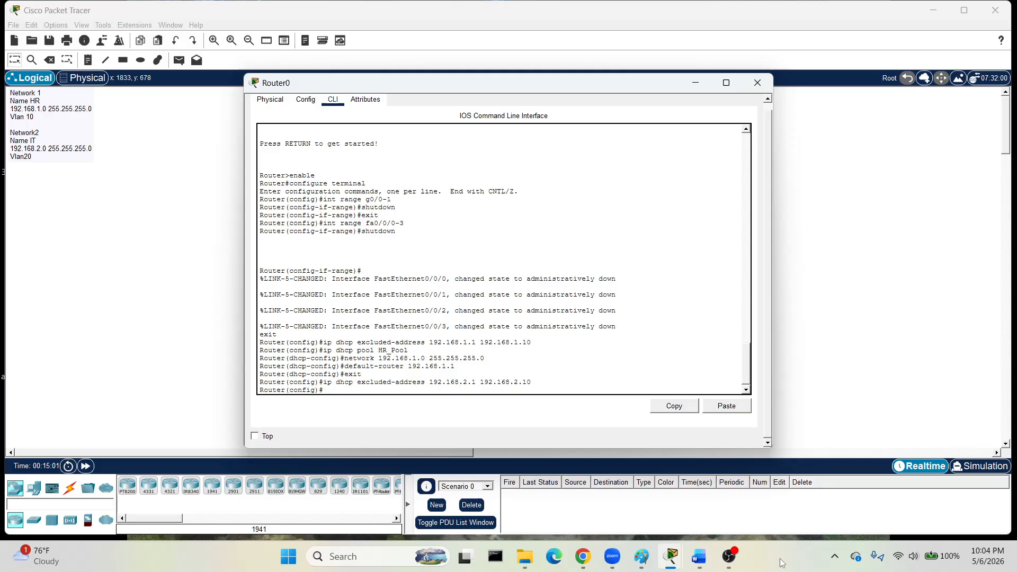
Create the DHCP pool IT_Pool for network 192.168.2.0 255.255.255.0 with default router 192.168.2.1, and leave its configuration.
type("ip dhcp pool IT_Pool")
key("Return")
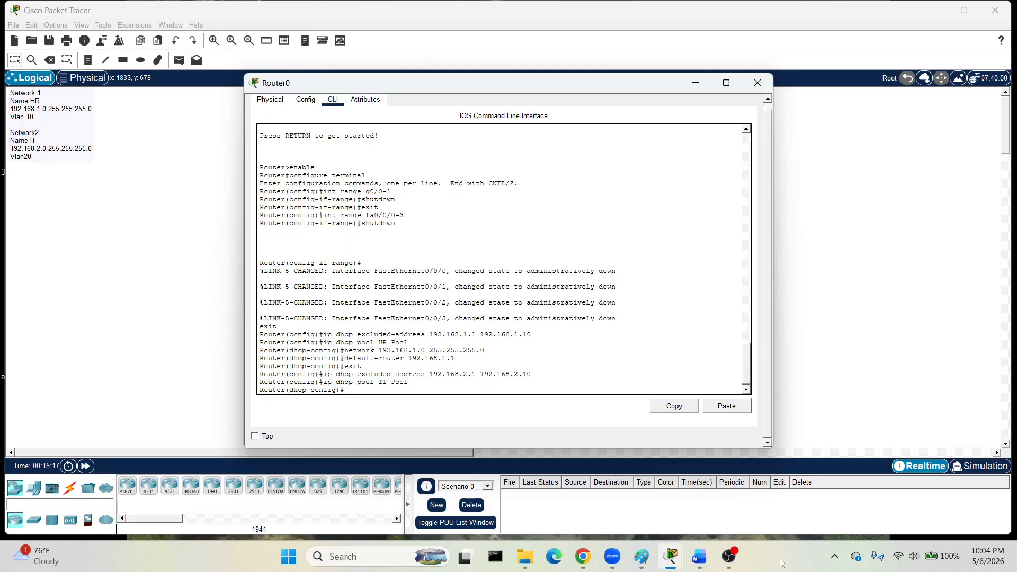
type("network")
type(" 192.168.2.0 2")
type("55")
type(".255.255.255.0")
key("Return")
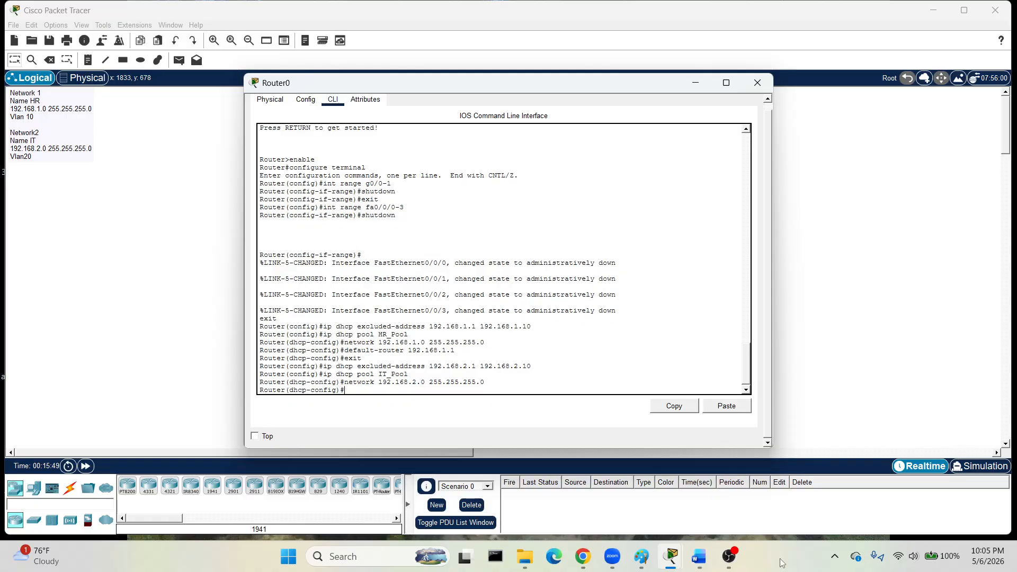
type("default-router 192.168.2.1")
key("Return")
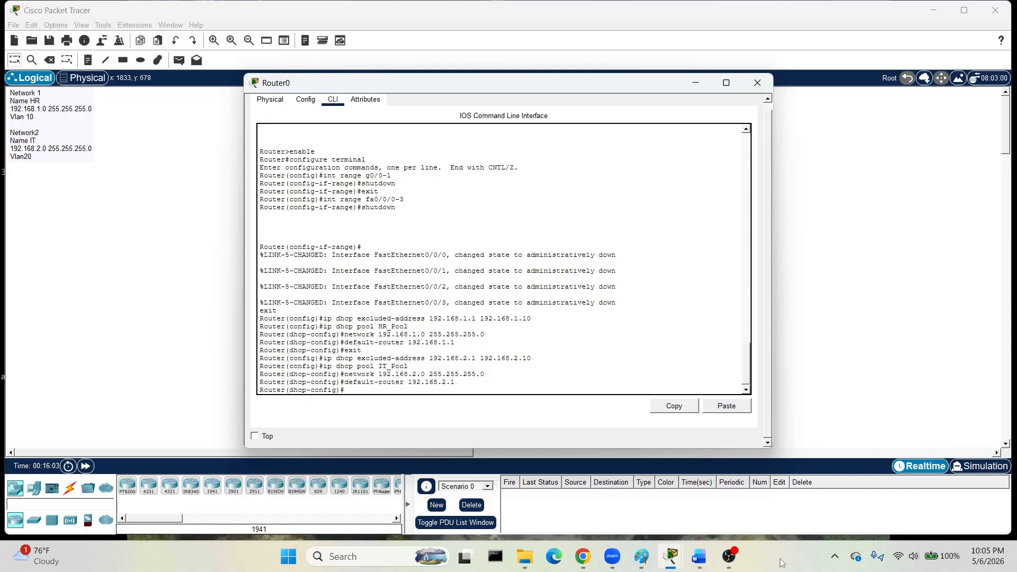
type("exit")
key("Return")
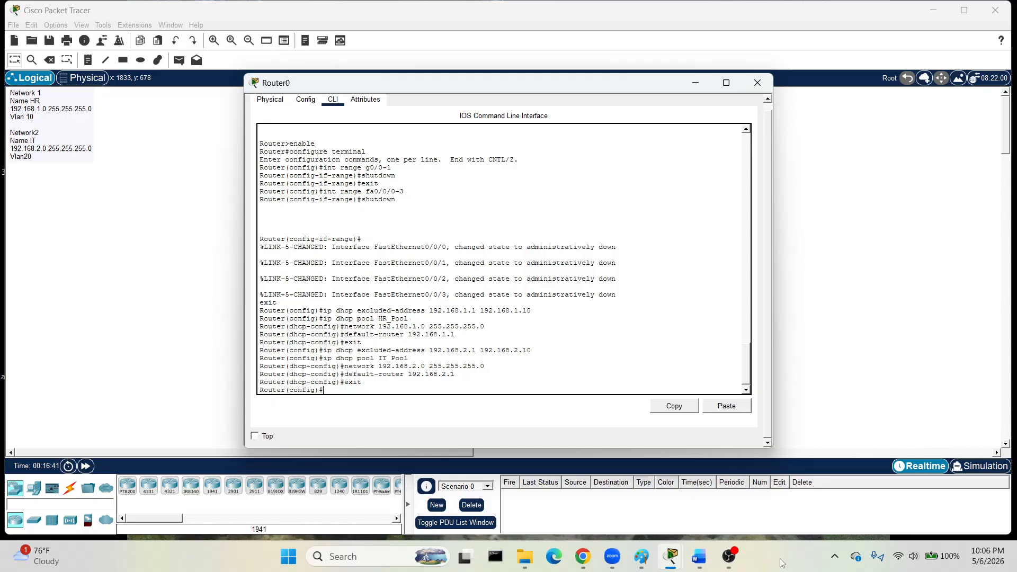
Create the subinterface g0/0.10 with dot1Q encapsulation for VLAN 10.
type("int g0/0.1")
type("0")
key("Return")
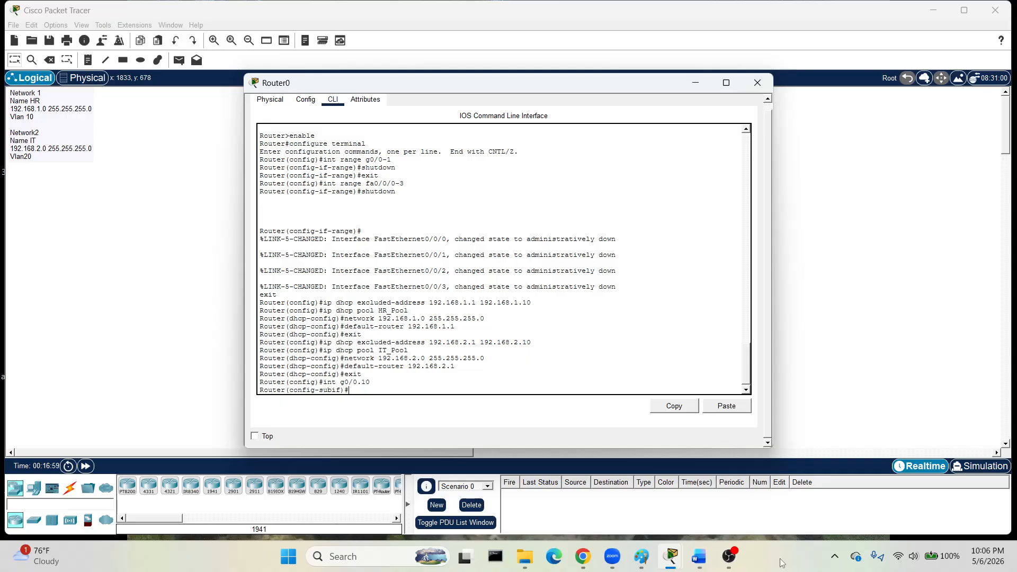
type("encapsulation")
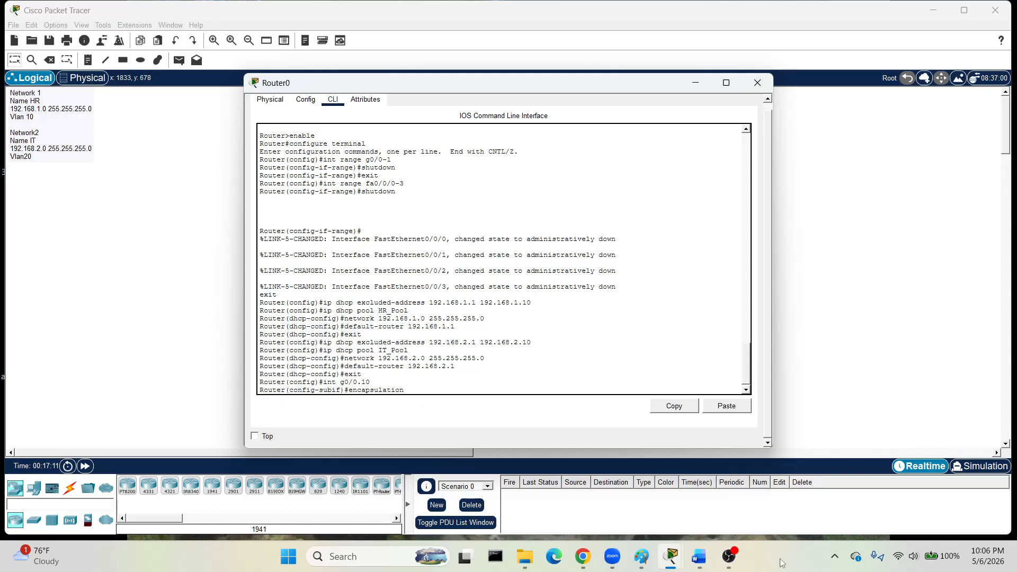
type("dot1Q")
type("10")
key("Return")
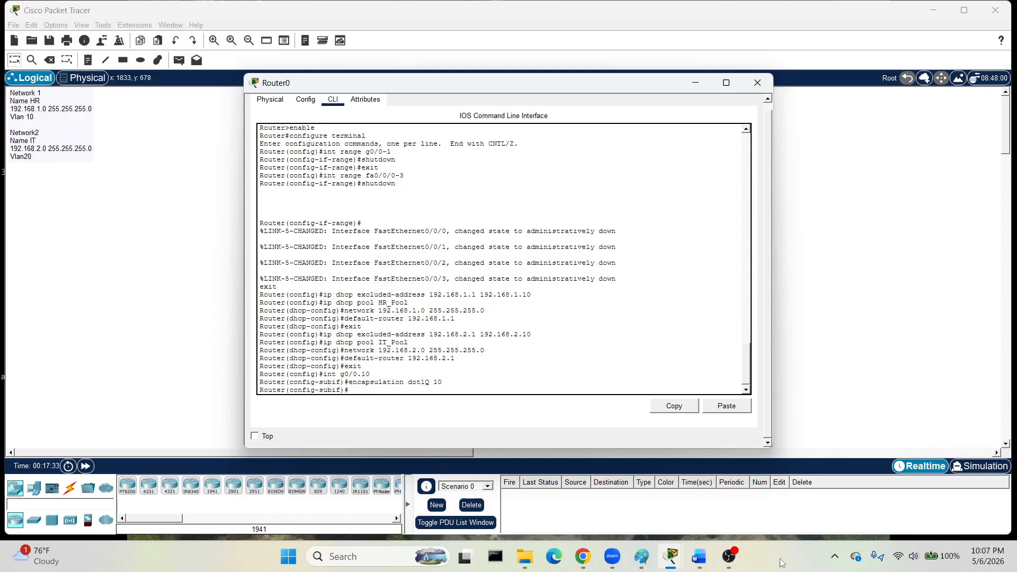
Assign the IP address 192.168.1.1 255.255.255.0 to the VLAN 10 subinterface.
type("ip address 192.168.1.1")
type("255.255.255.0")
key("Return")
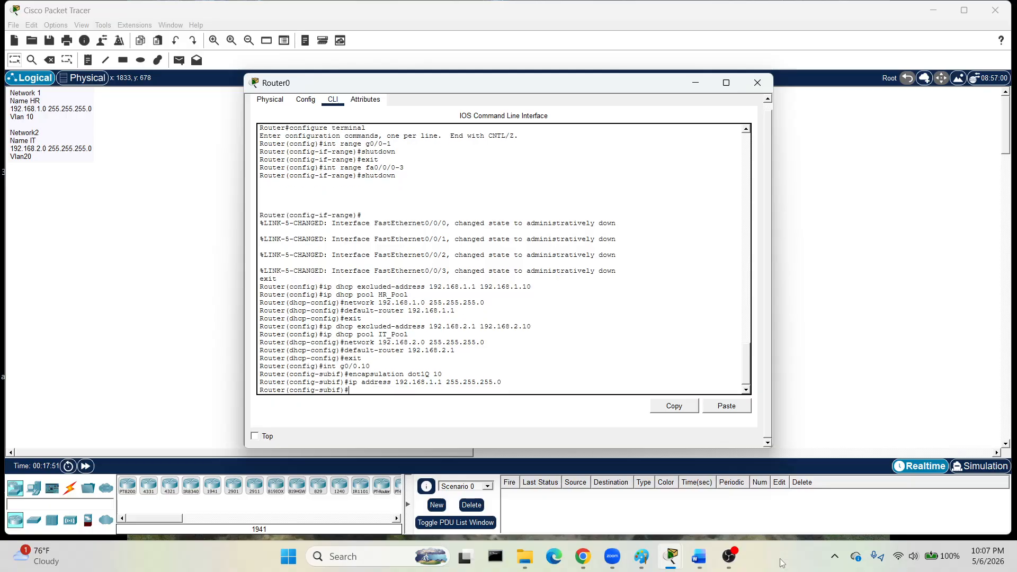
Leave the VLAN 10 subinterface and create the subinterface g0/0.20 with dot1Q encapsulation for VLAN 20.
type("exit")
key("Return")
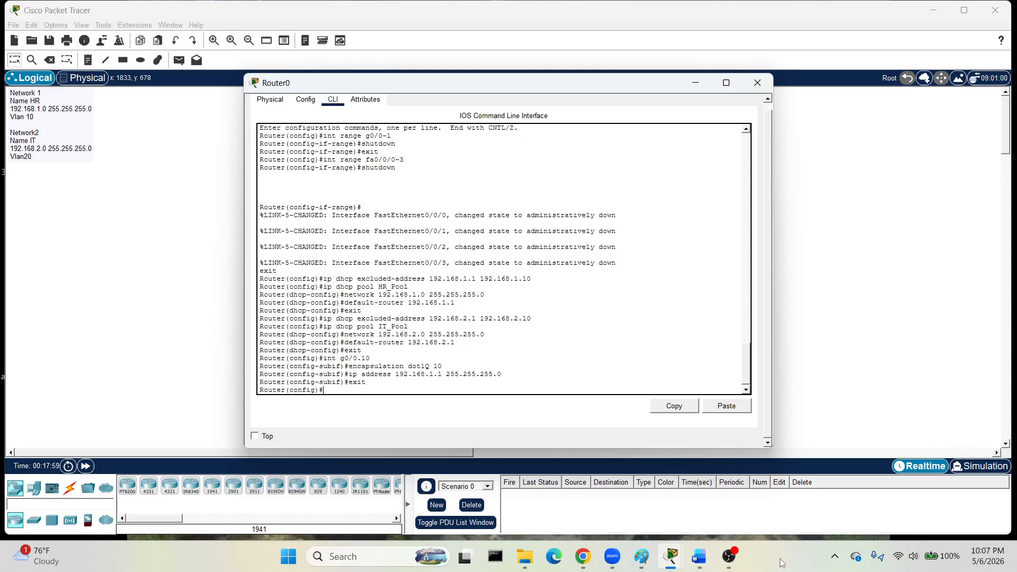
type("int g0/0.20")
key("Return")
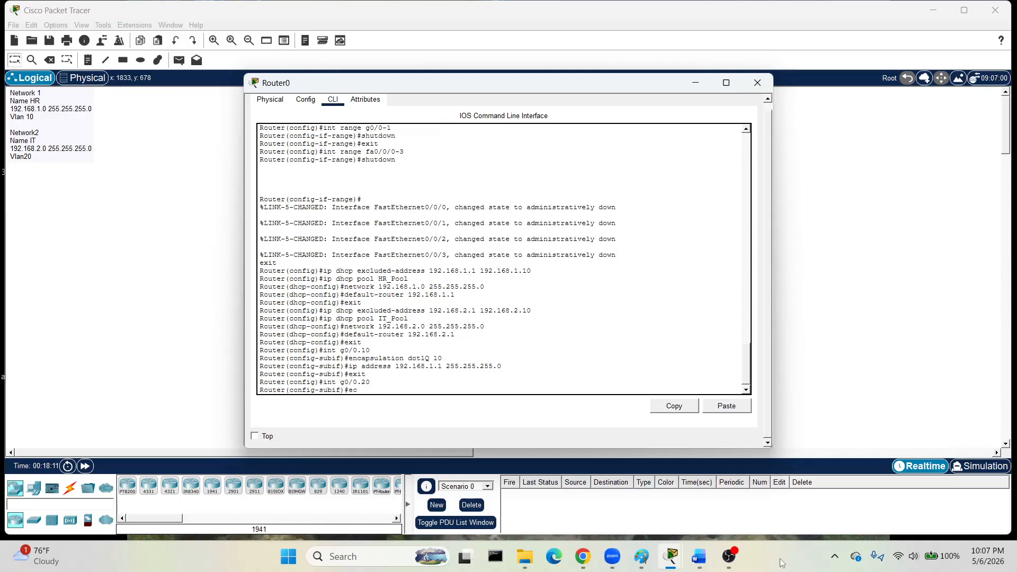
key("BackSpace")
type("nca")
type("psa")
type("ul")
type("at")
type("ion")
type(" dot")
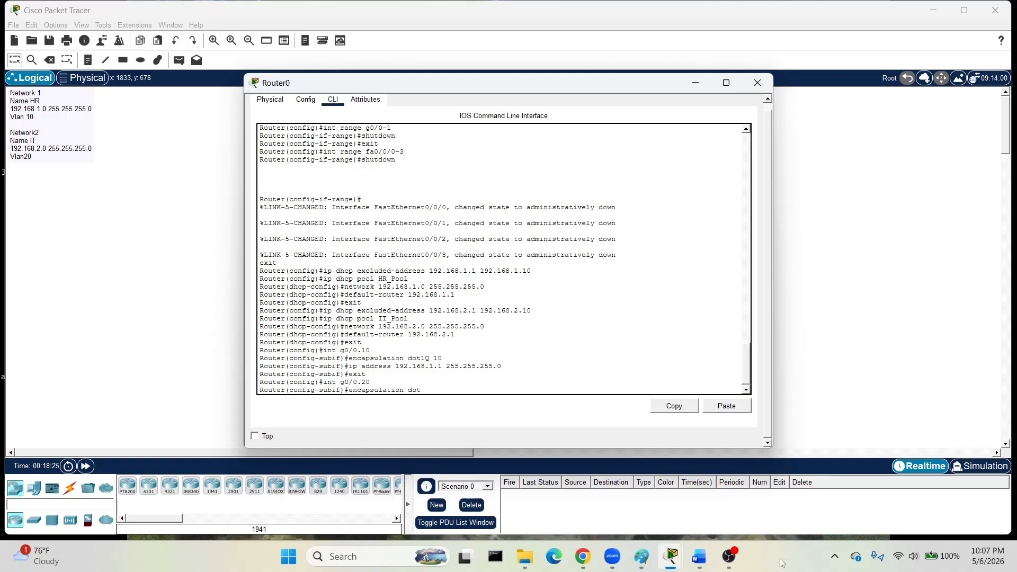
type("1Q 20")
key("Return")
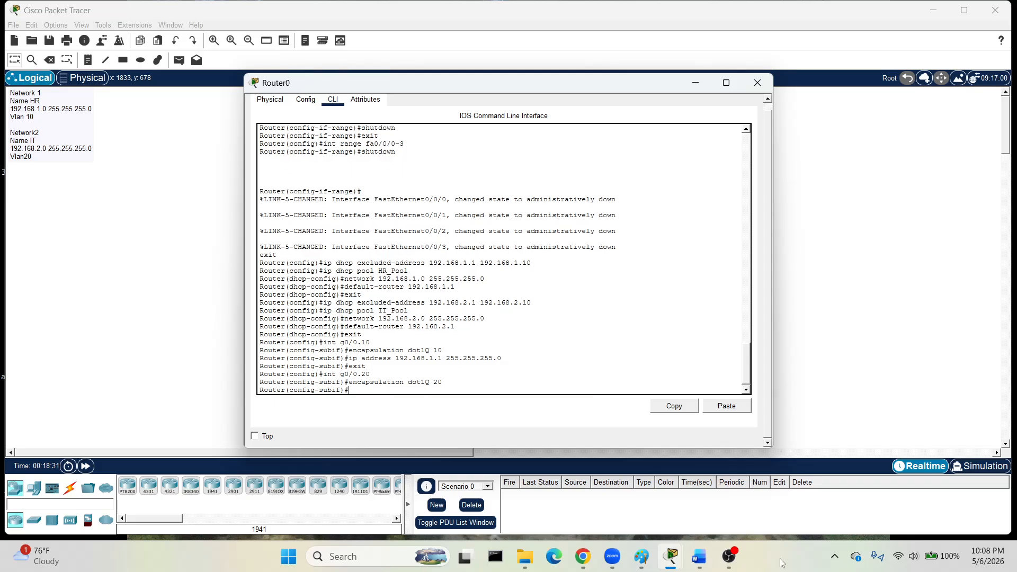
Assign the IP address 192.168.2.1 255.255.255.0 to the VLAN 20 subinterface and leave its configuration.
type("network 192.168.2.1 255.255.255.0")
key("Return")
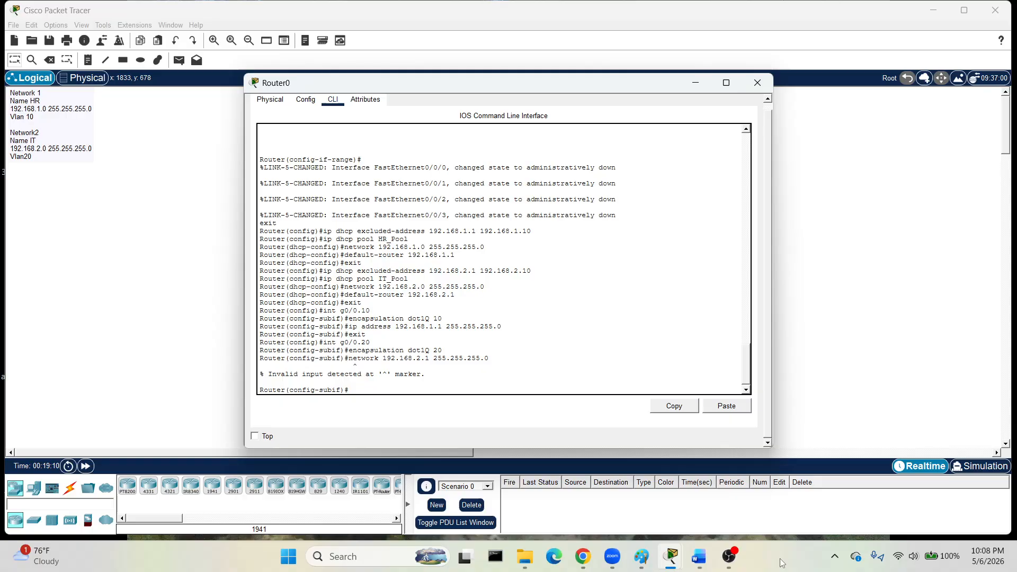
type("ip address 192.168.2.1 255.255.255.0")
key("Return")
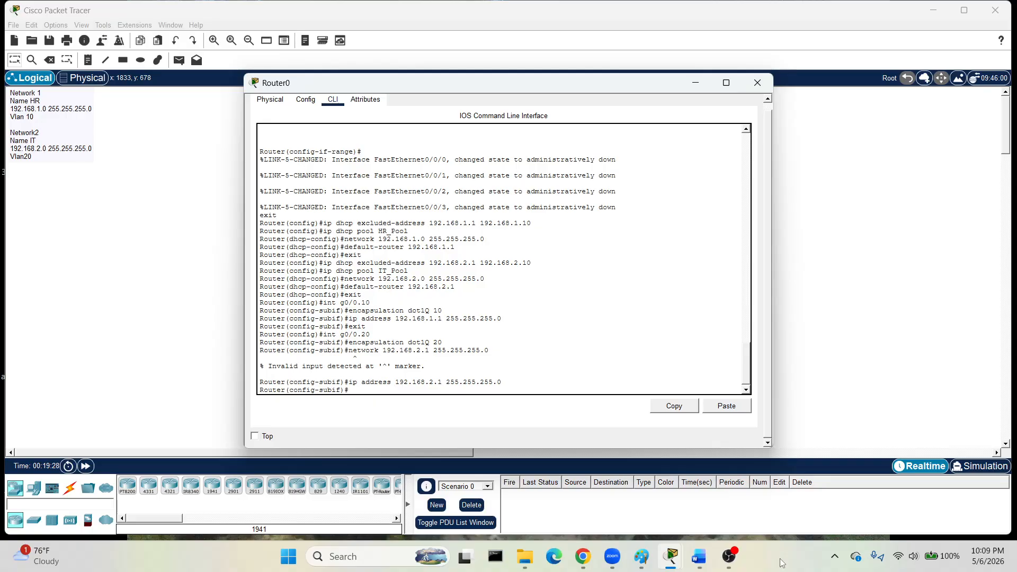
type("exit")
key("Return")
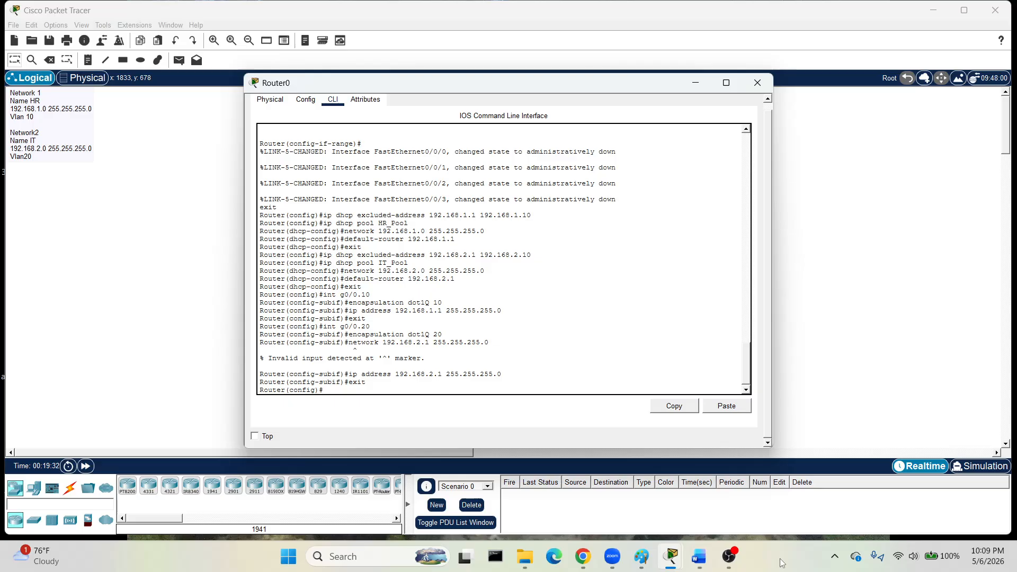
Bring up the router's physical interface g0/0 with no shutdown and leave its configuration.
type("int g0/0")
key("Return")
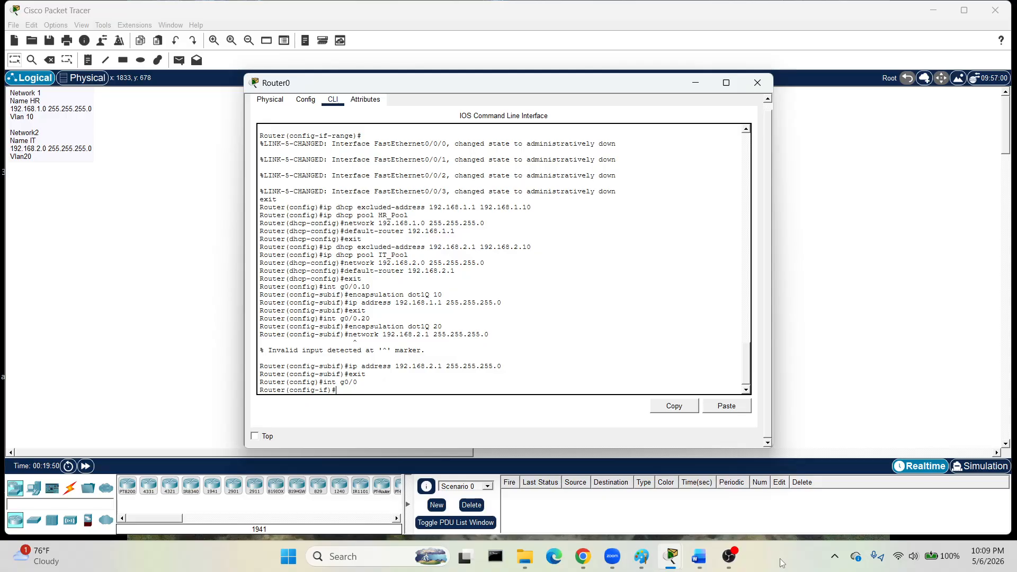
type("shutdown")
key("Return")
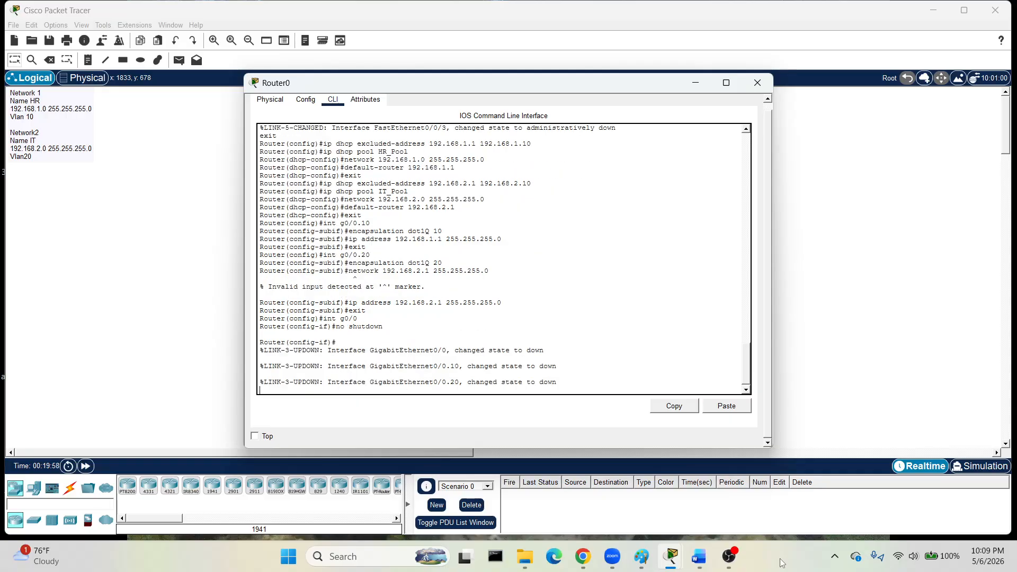
type("exit")
key("Return")
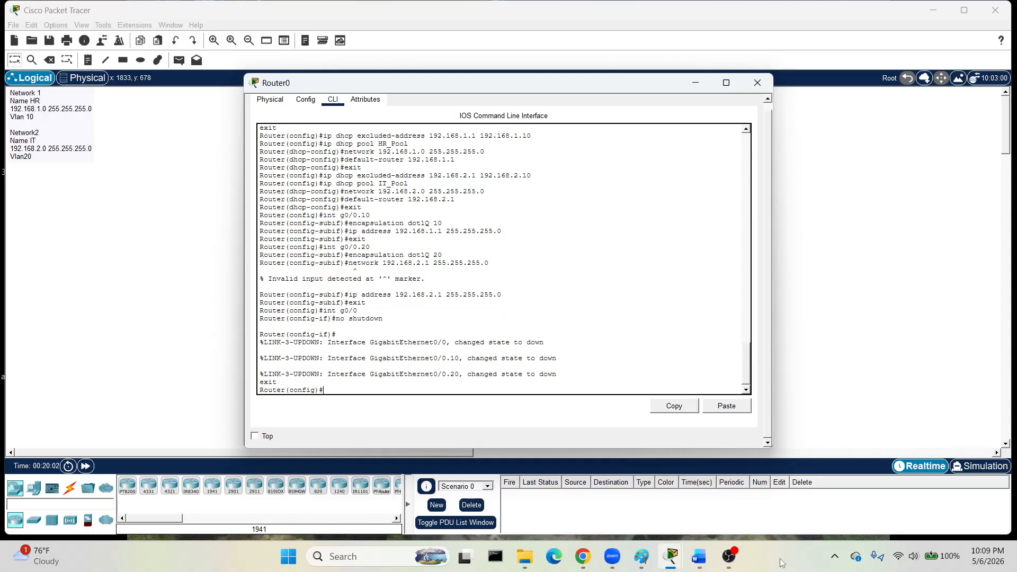
End the router's configuration mode, save its configuration to memory and close the router's window.
type("end")
key("Return")
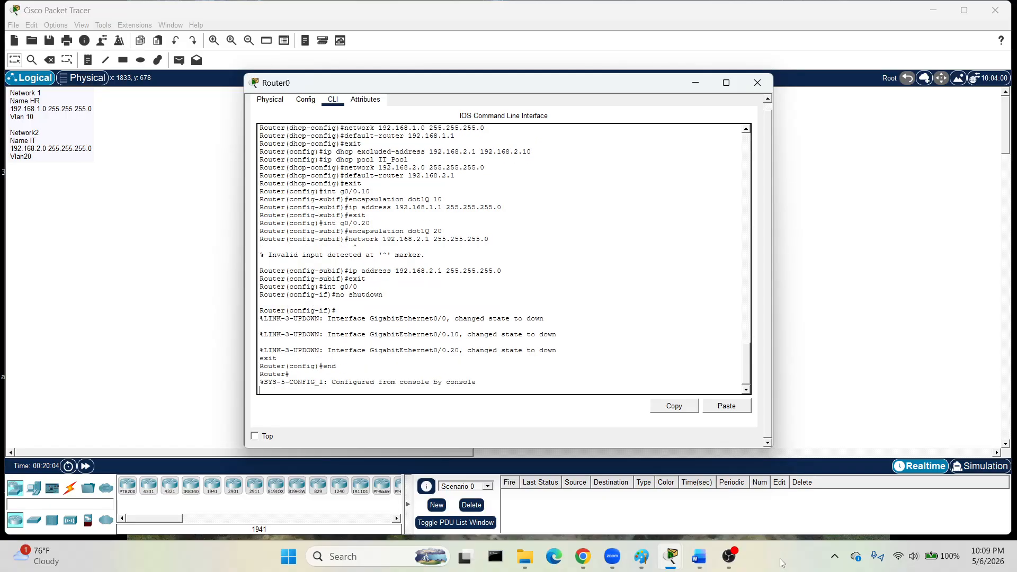
type("write memory")
key("Return")
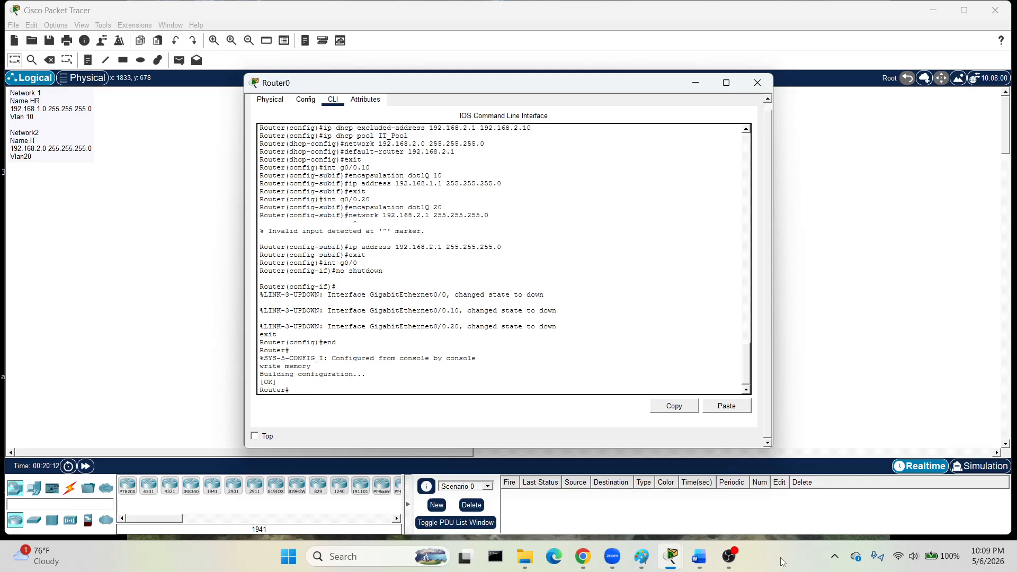
left_click(758, 83)
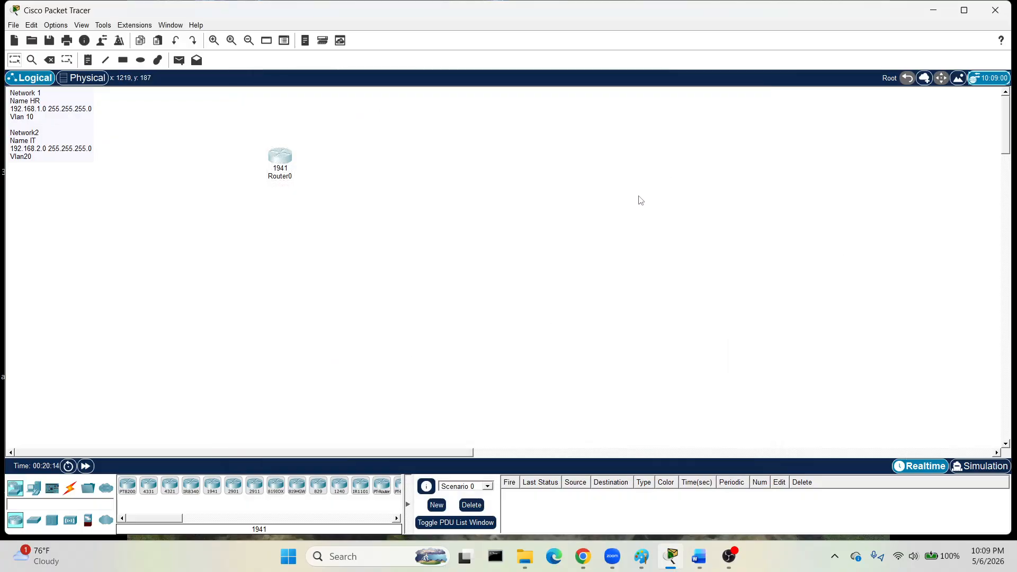
Place two 2960 switches in the workspace, one below the router and one further to its right.
left_click(35, 522)
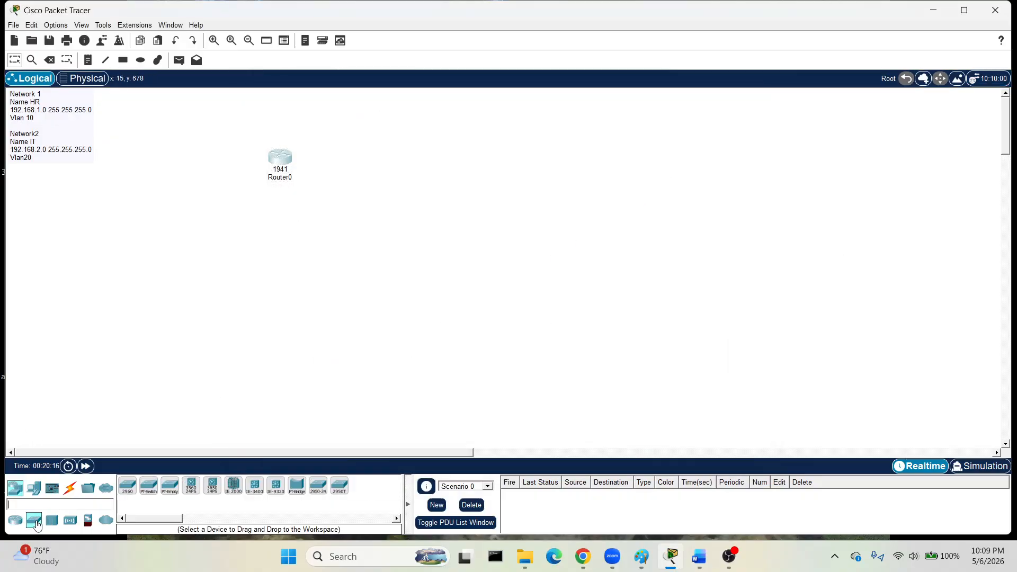
left_click_drag(127, 485, 284, 289)
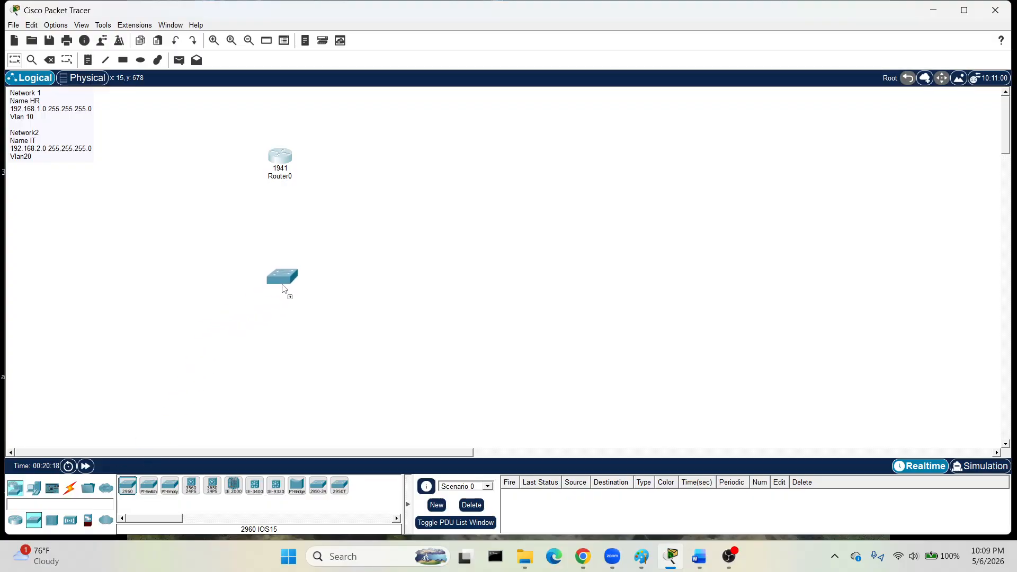
left_click(284, 288)
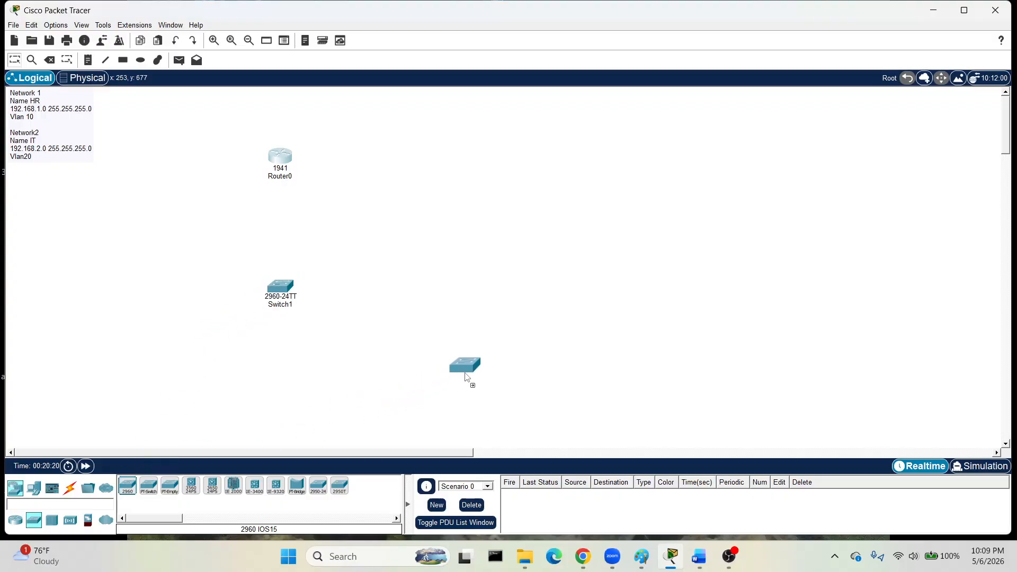
left_click(525, 306)
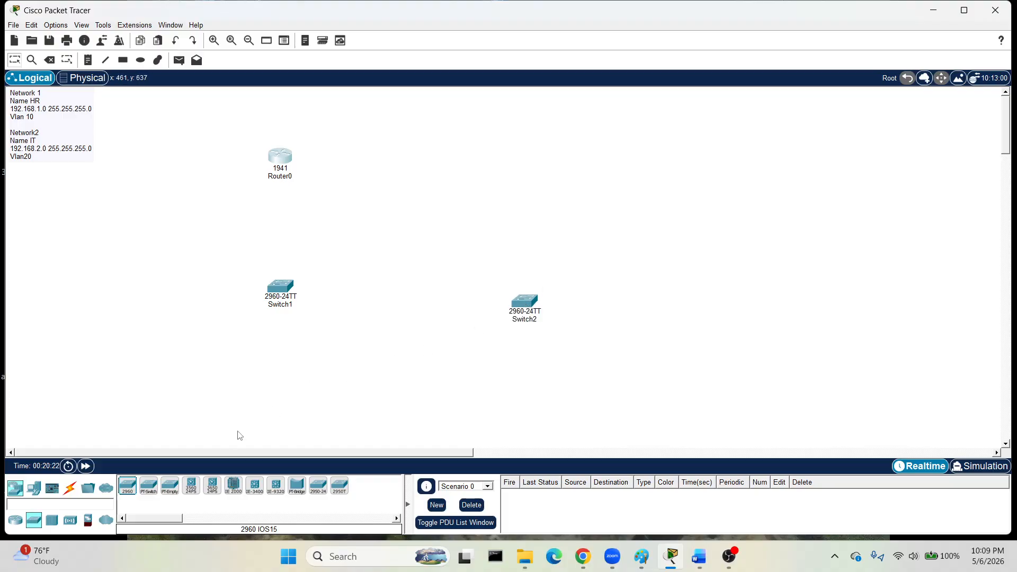
Place six PCs in a row, three below each switch, and move Switch2 up and right above its three PCs.
left_click(33, 488)
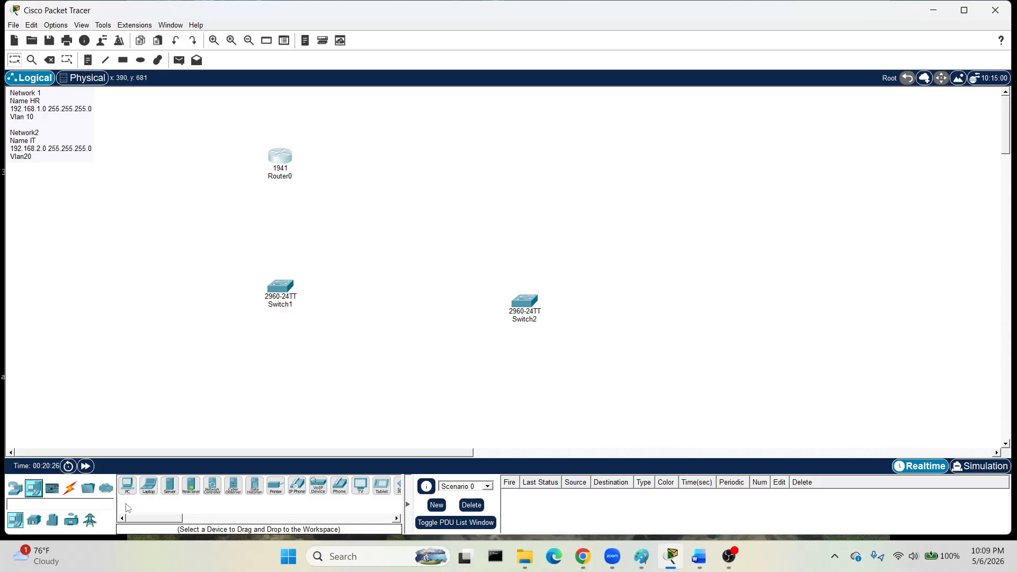
left_click(127, 485)
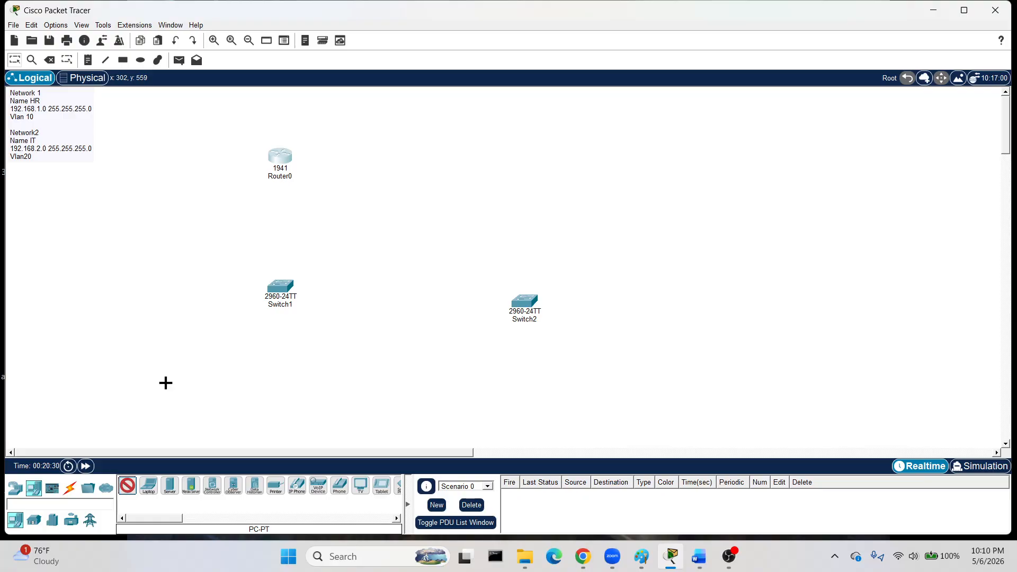
left_click(166, 383)
left_click(274, 385)
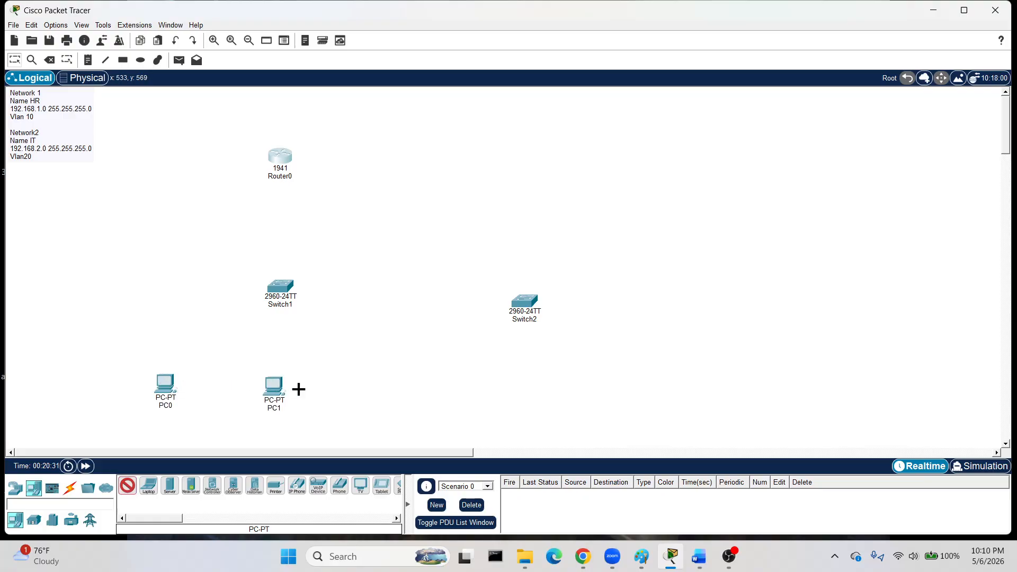
left_click(362, 395)
left_click(500, 381)
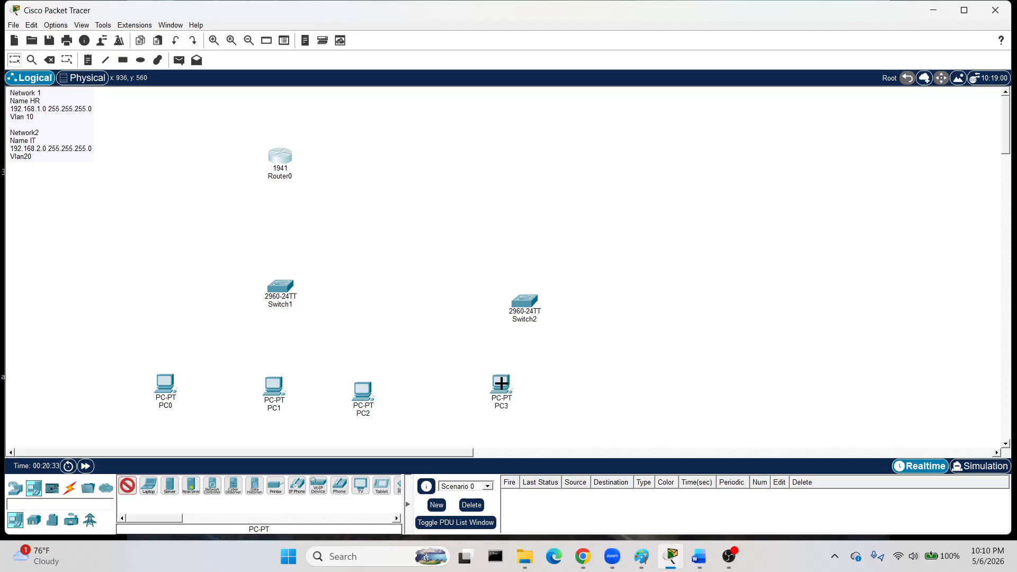
left_click(577, 377)
left_click(651, 382)
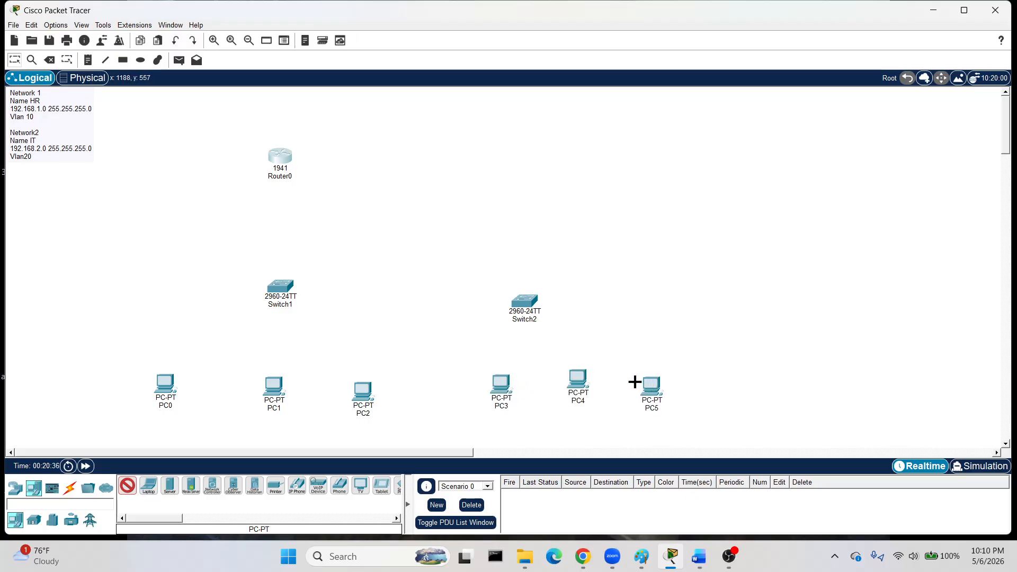
key("Escape")
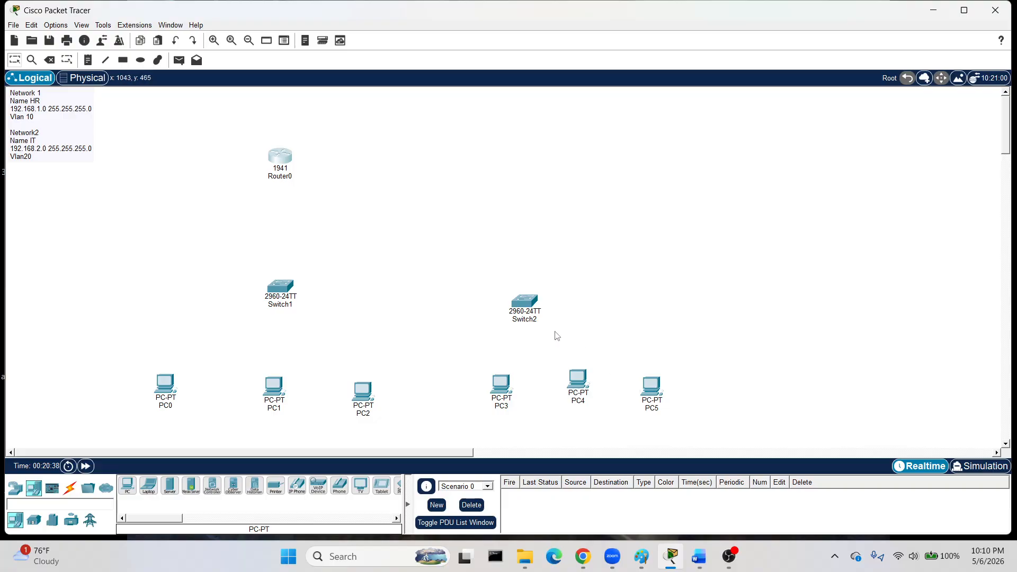
left_click_drag(523, 301, 567, 280)
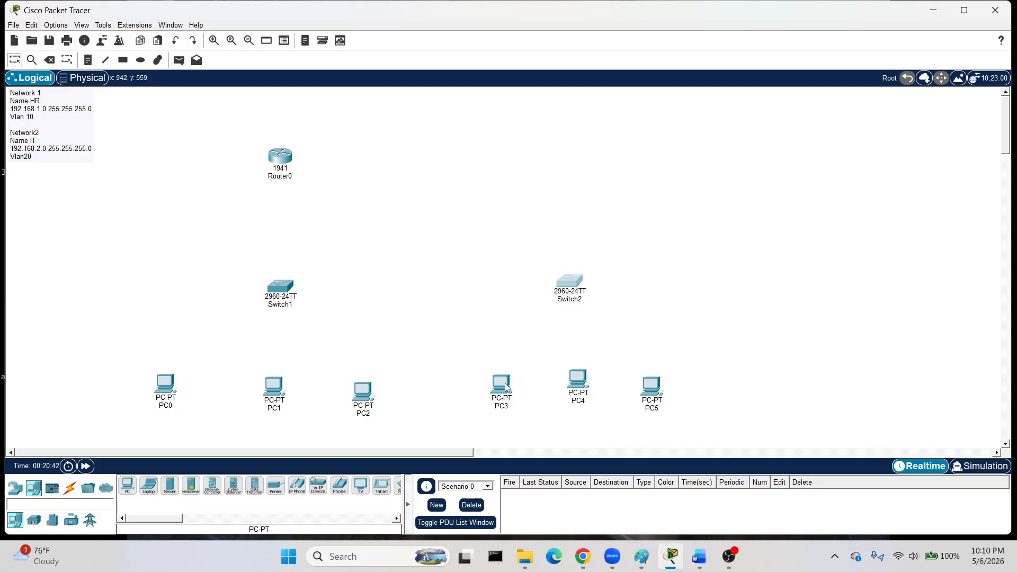
Open Switch1's command line and enter global configuration mode through privileged mode.
left_click(287, 288)
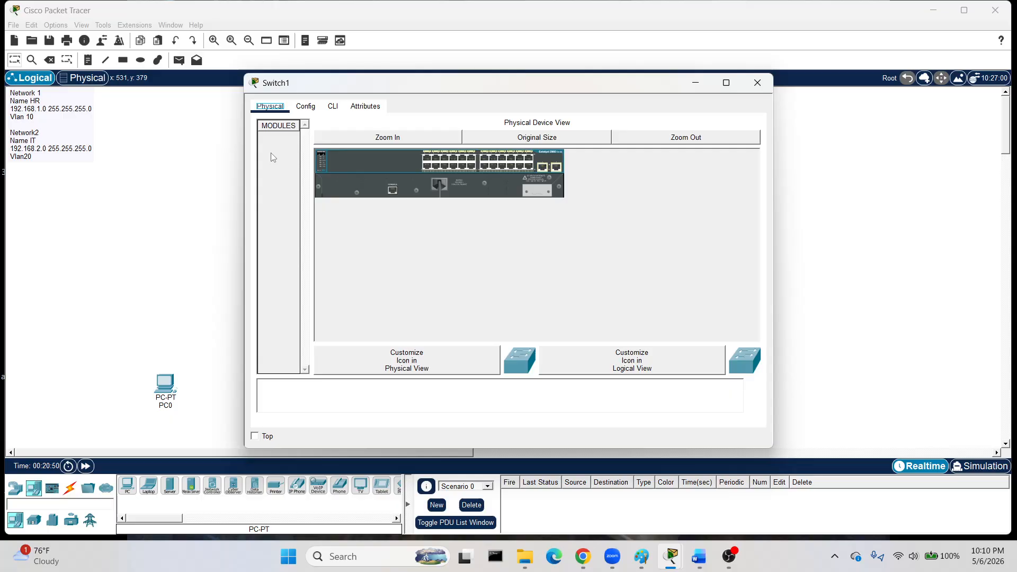
left_click(332, 106)
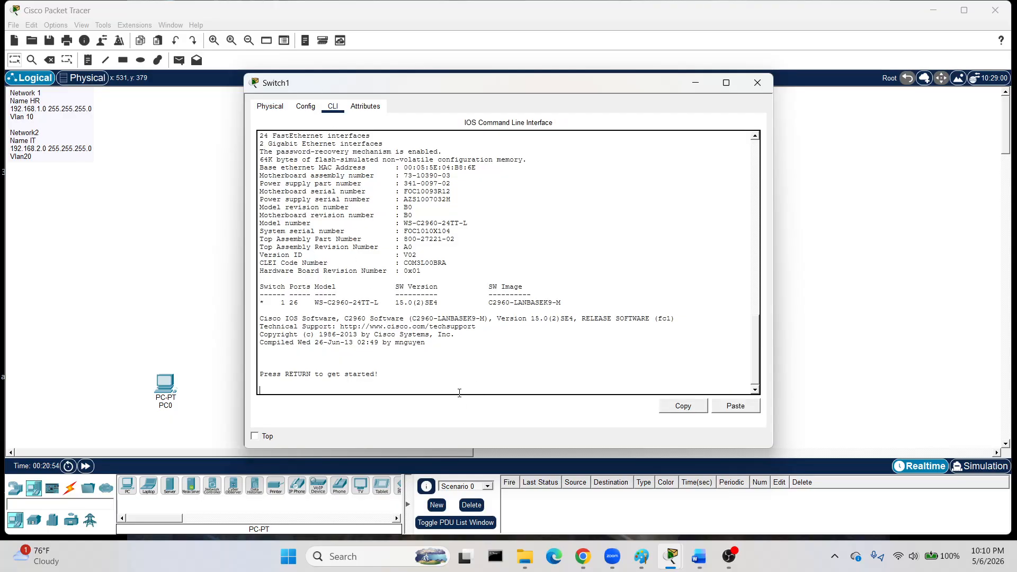
key("Return")
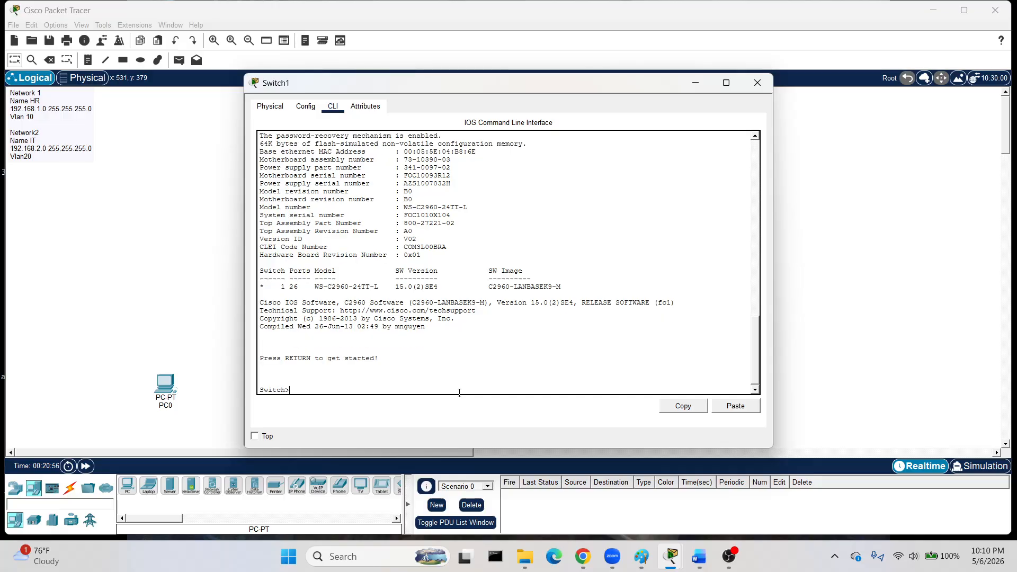
type("enable")
key("Return")
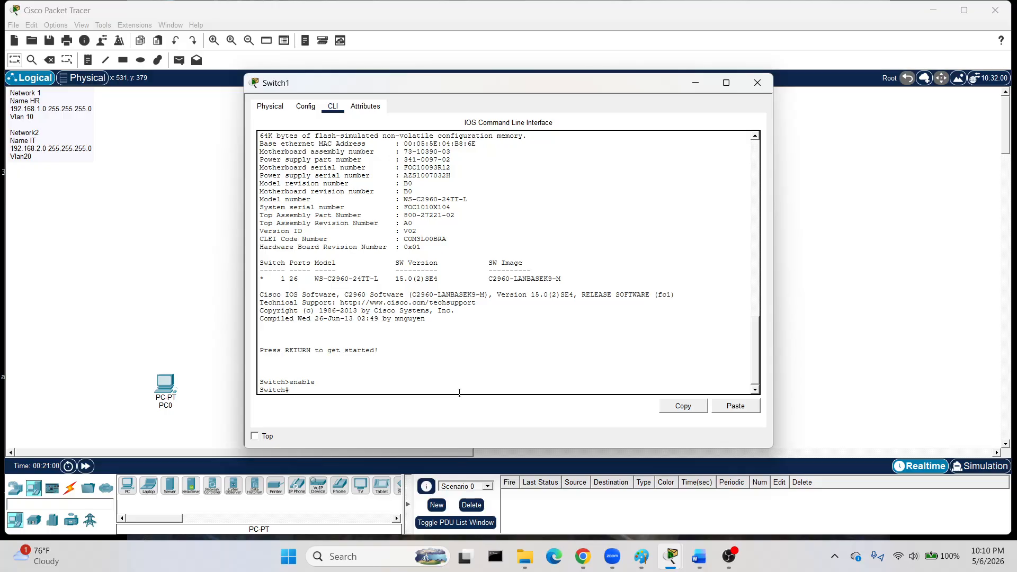
type("configure terminal")
key("Return")
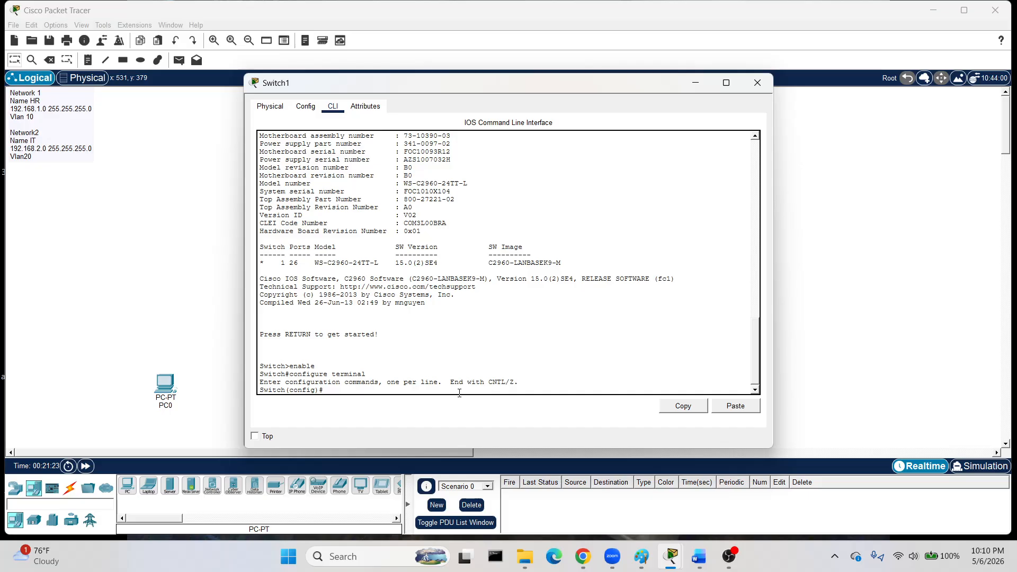
Shut down Switch1's interfaces fa0/1-24 as a range and leave the range configuration.
type("int range fa0/")
type("1-24")
key("Return")
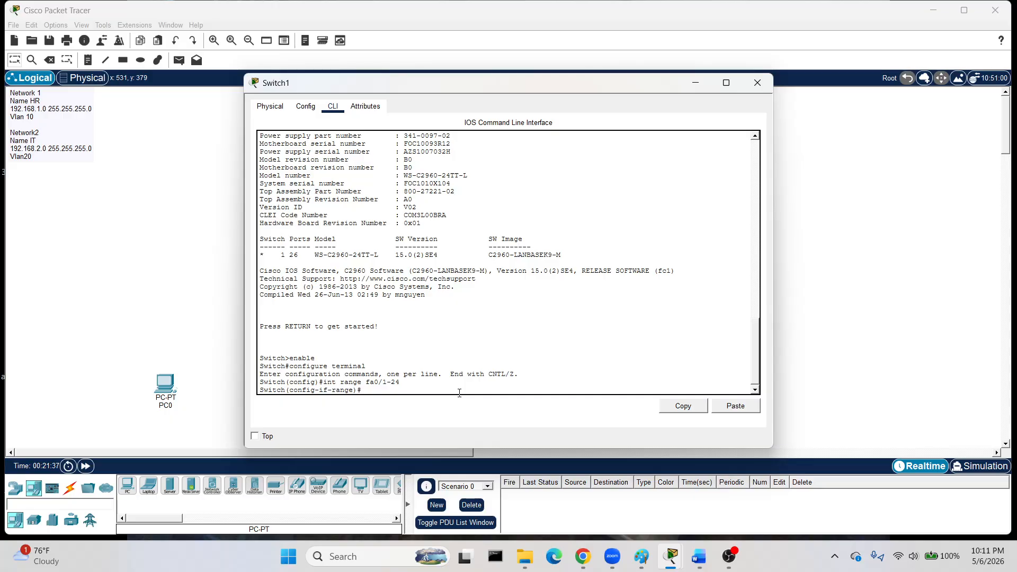
type("shut")
key("Return")
type("exit")
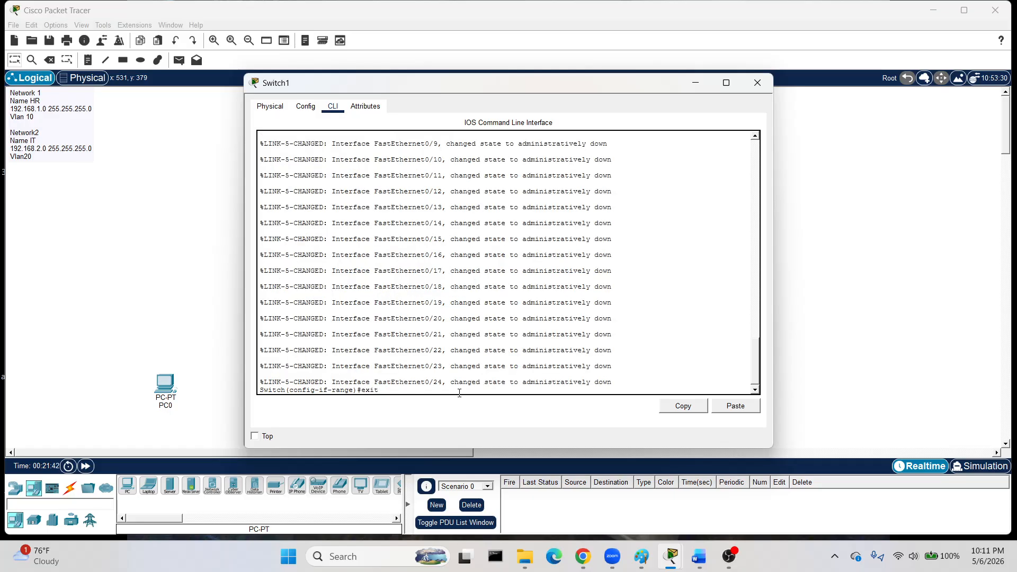
key("Return")
Shut down Switch1's gigabit interfaces g0/1-2 as a range.
type("int")
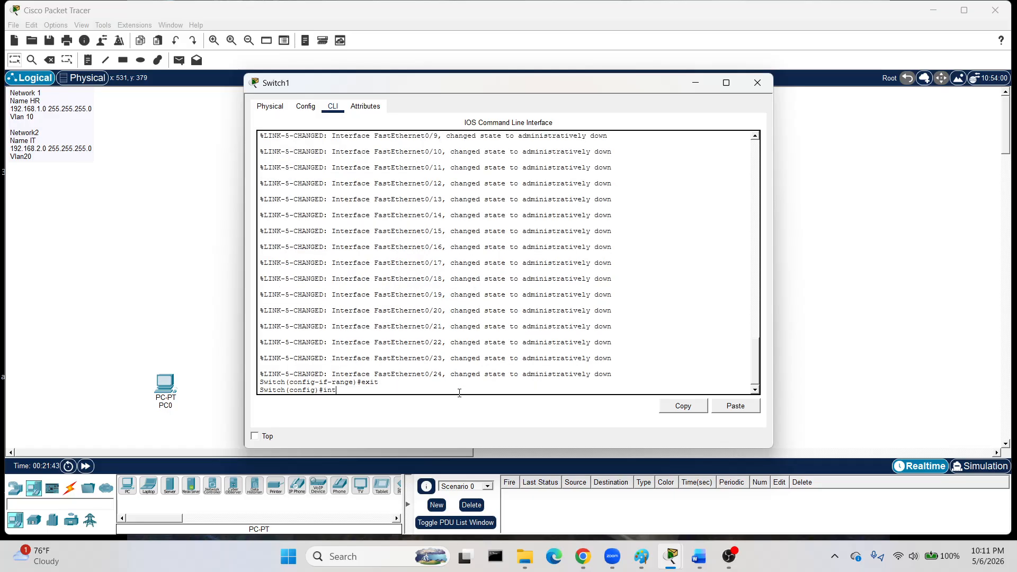
type(" range g0/1-2")
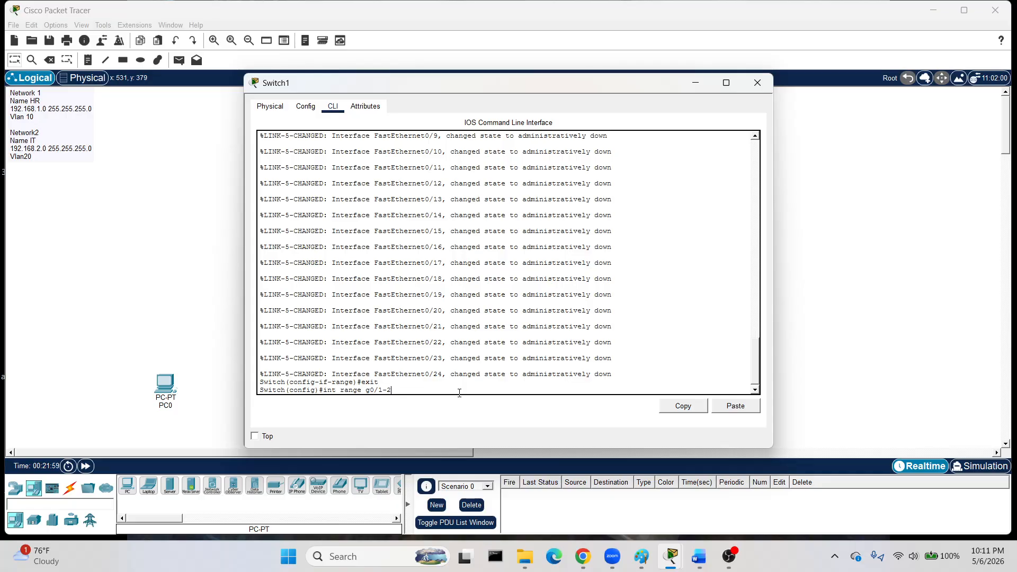
key("Return")
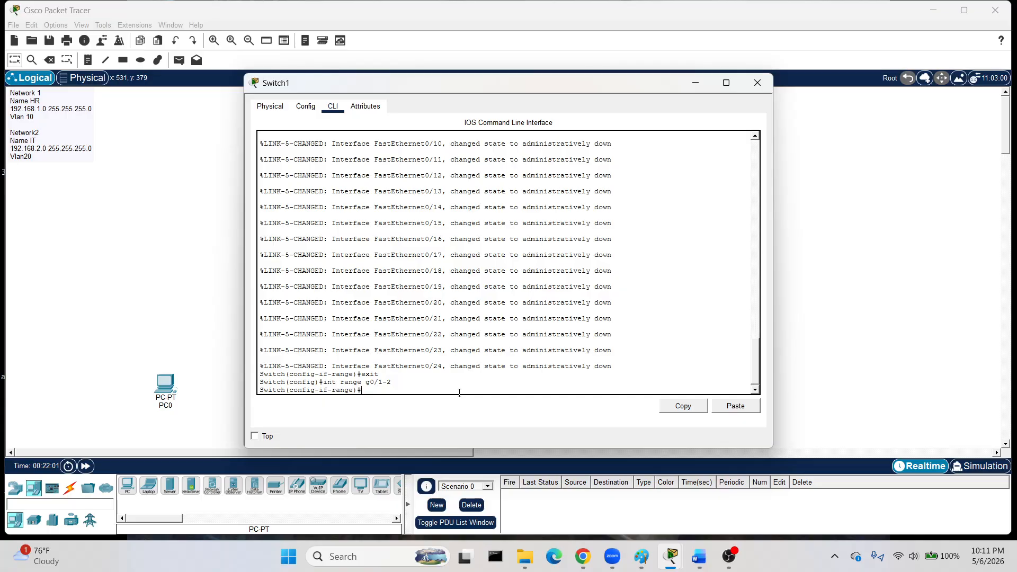
type("shut")
key("Return")
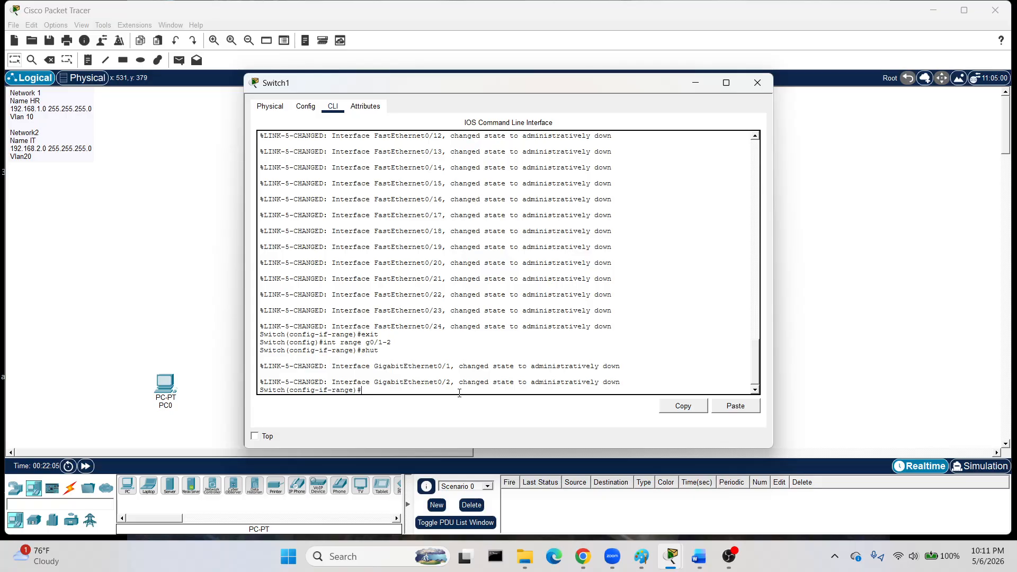
Leave the gigabit range configuration, create VLAN 10 named HR on Switch1, and return to global configuration mode.
type("exit")
key("Return")
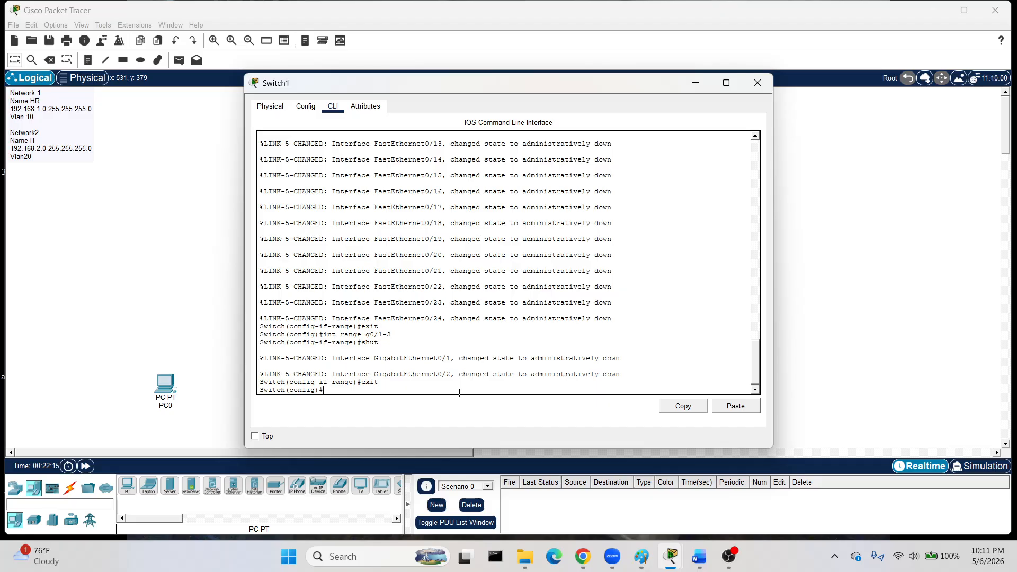
type("vlan 10")
key("Return")
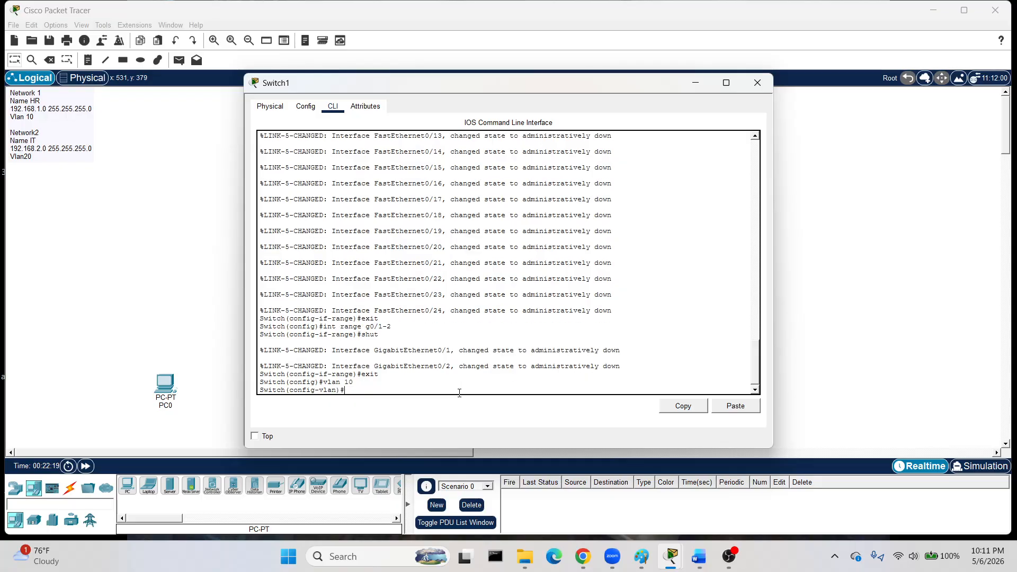
type("name HR")
key("Return")
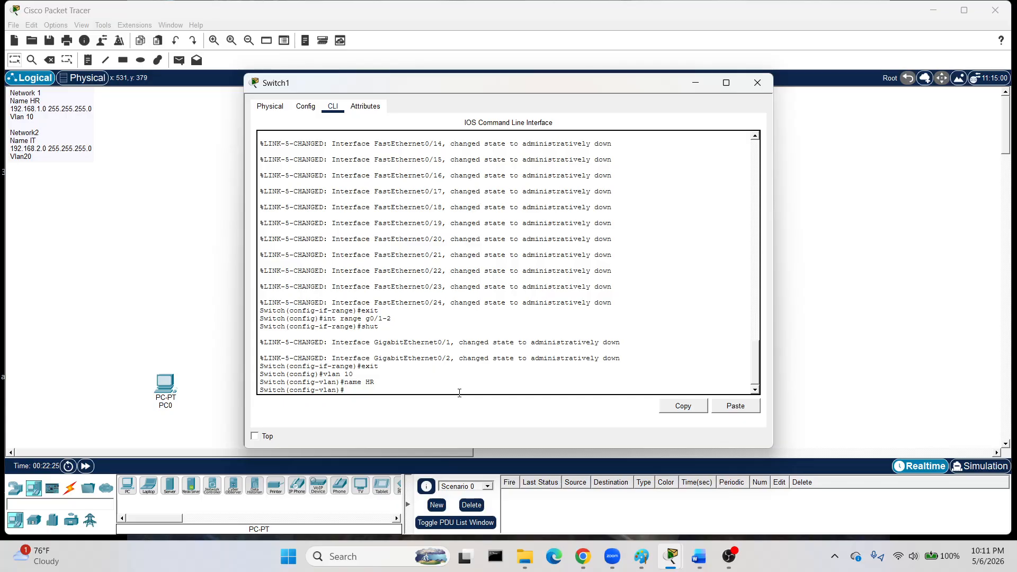
type("ip help")
key("BackSpace")
key("BackSpace")
key("BackSpace")
key("BackSpace")
key("BackSpace")
key("BackSpace")
key("BackSpace")
type("exi")
key("Return")
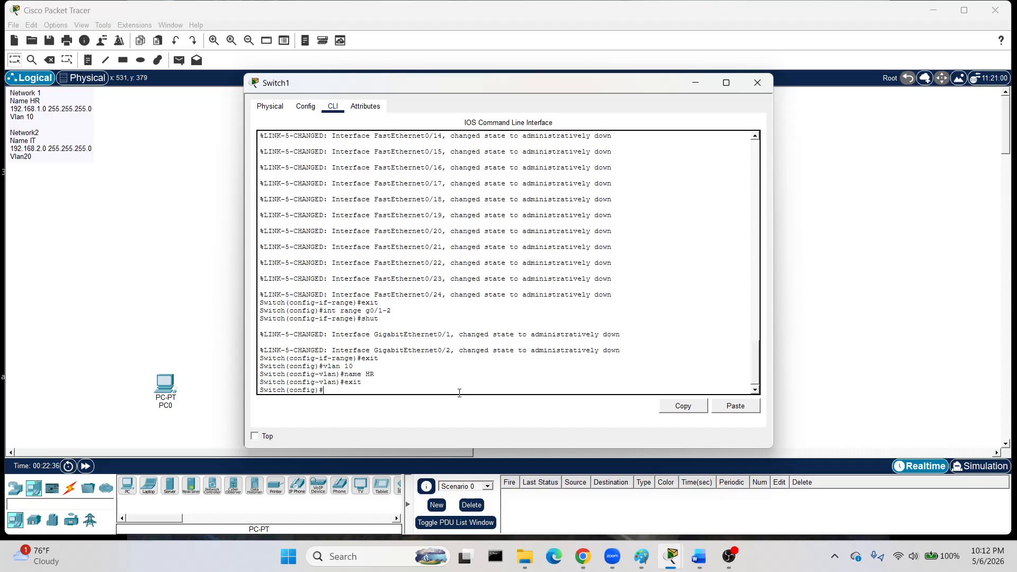
Set the IP helper address 192.168.1.10 on Switch1's VLAN 10 interface and leave the interface configuration.
type("int vlan 10")
key("Return")
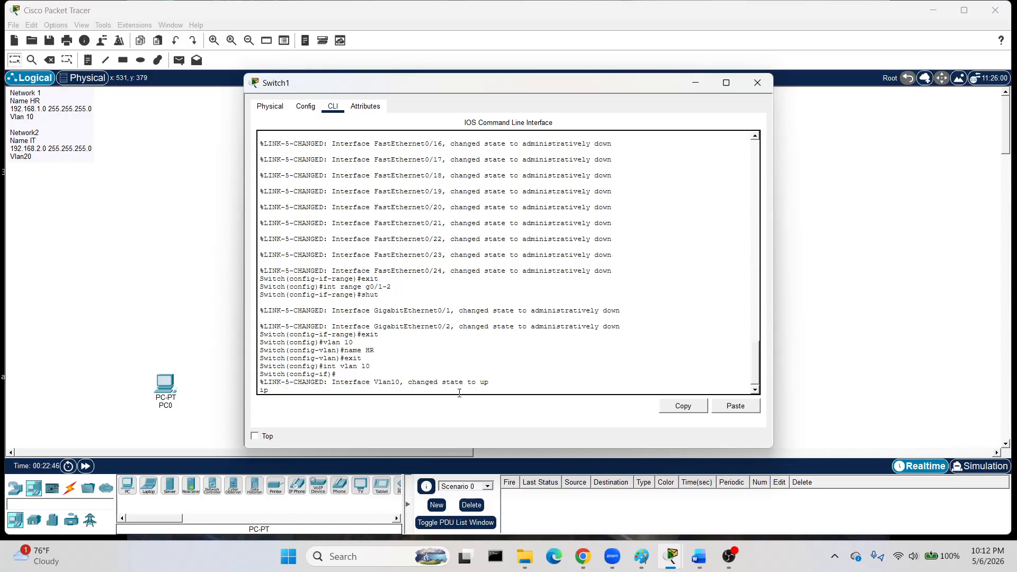
type("ip helper-address 192.168.1.10")
key("Return")
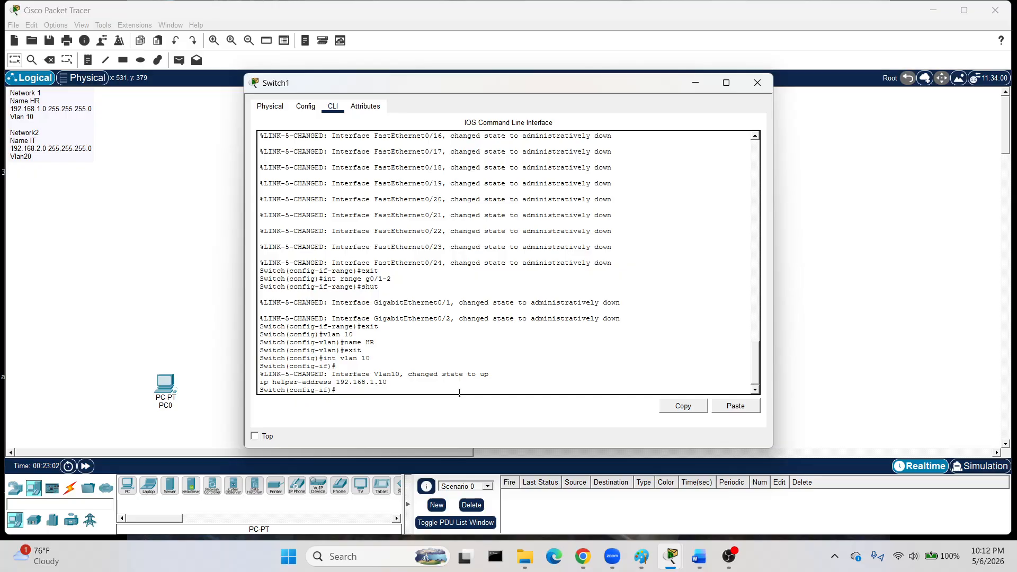
type("exit")
key("Return")
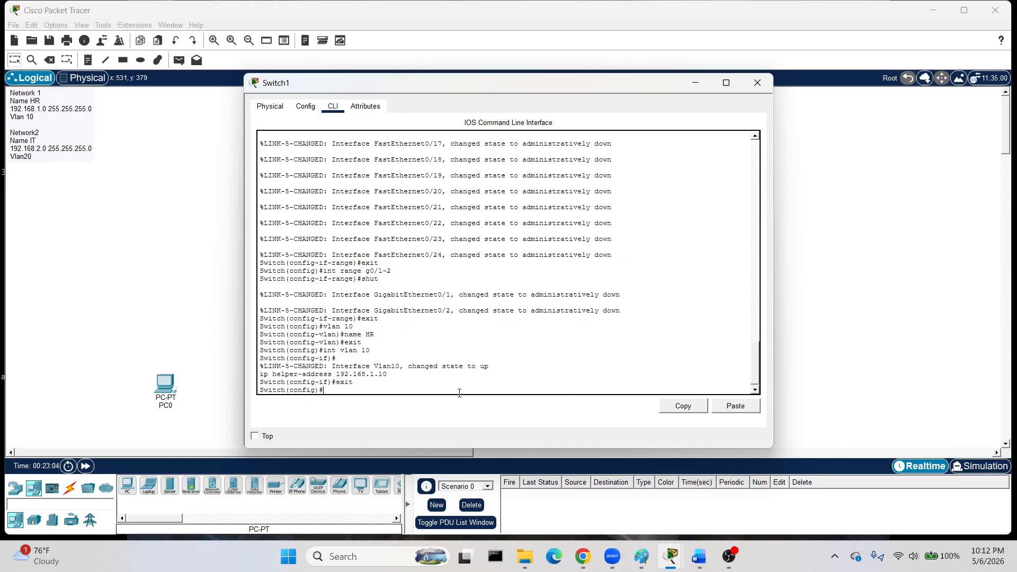
Create VLAN 20 named IT on Switch1 and return to global configuration mode.
type("vlan 20")
key("Return")
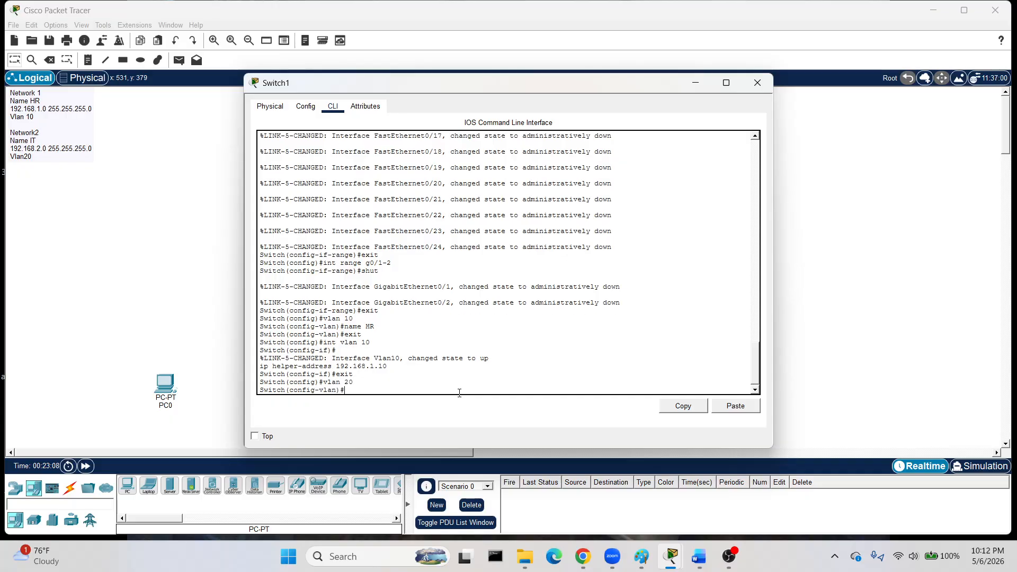
type("name IT")
key("Return")
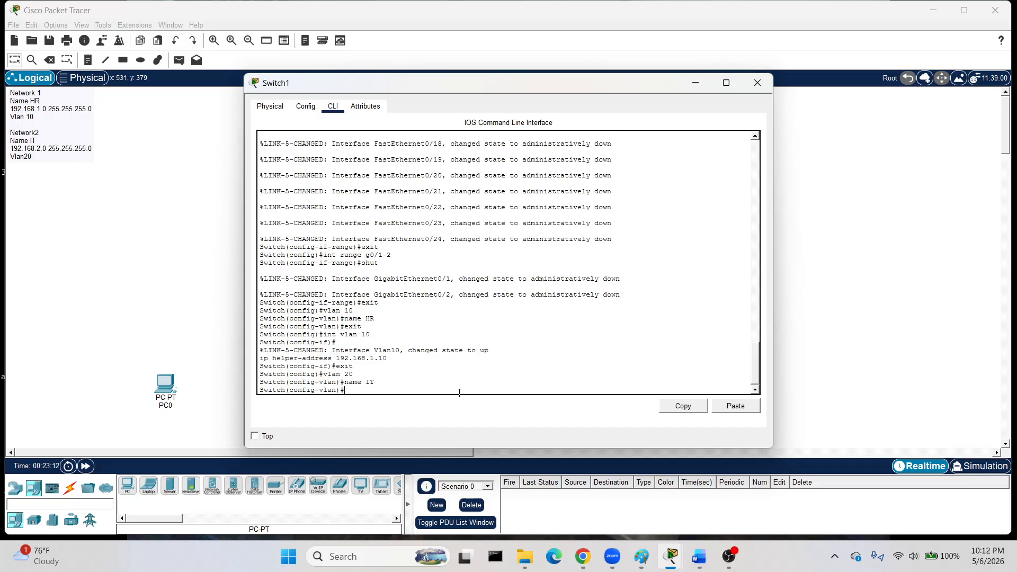
type("exit")
key("Return")
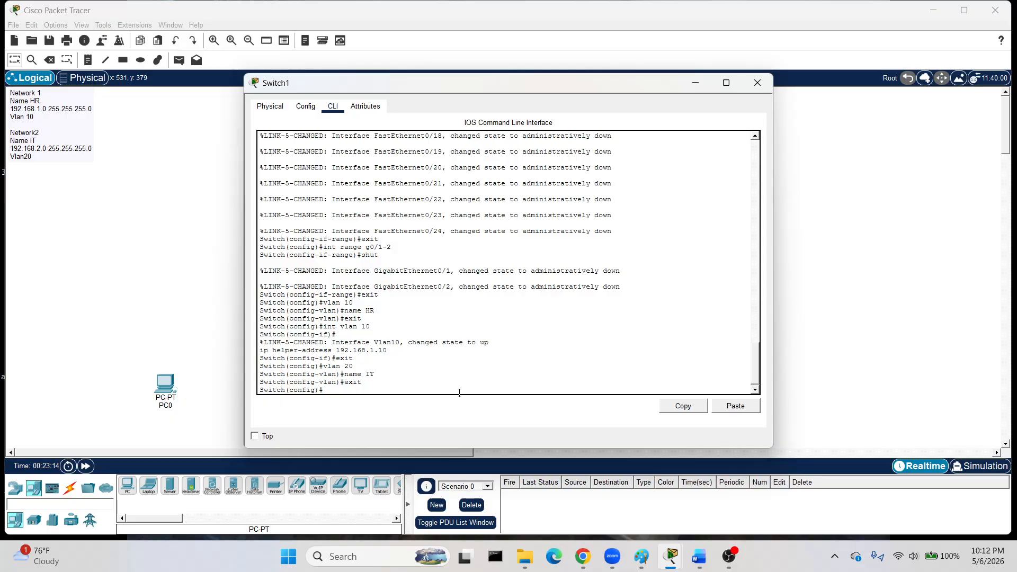
Set the IP helper address 192.168.2.10 on Switch1's VLAN 20 interface and leave the interface configuration.
type("int vlan 20")
key("Return")
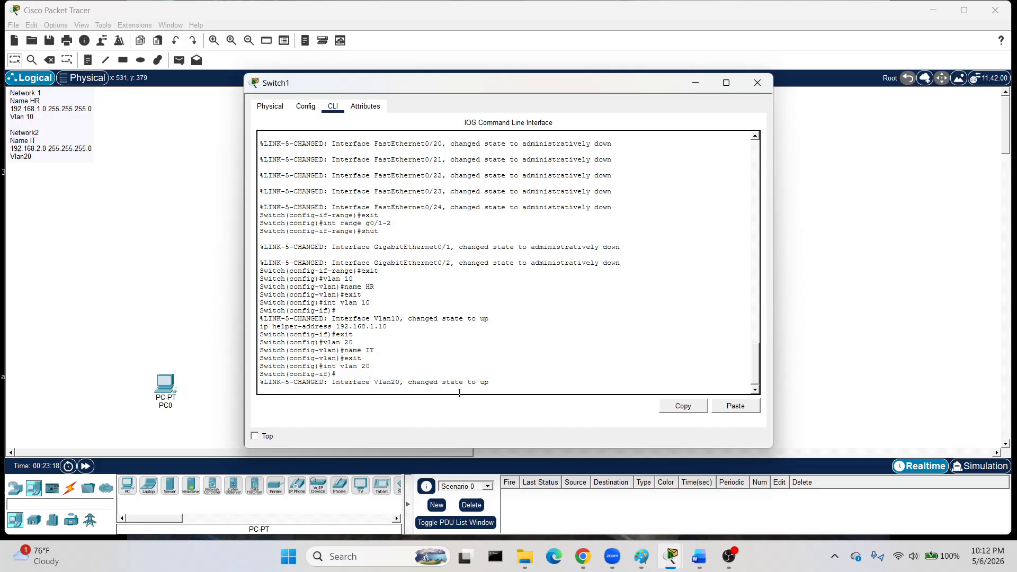
type("ip helper-address 192.168.2.10")
key("Return")
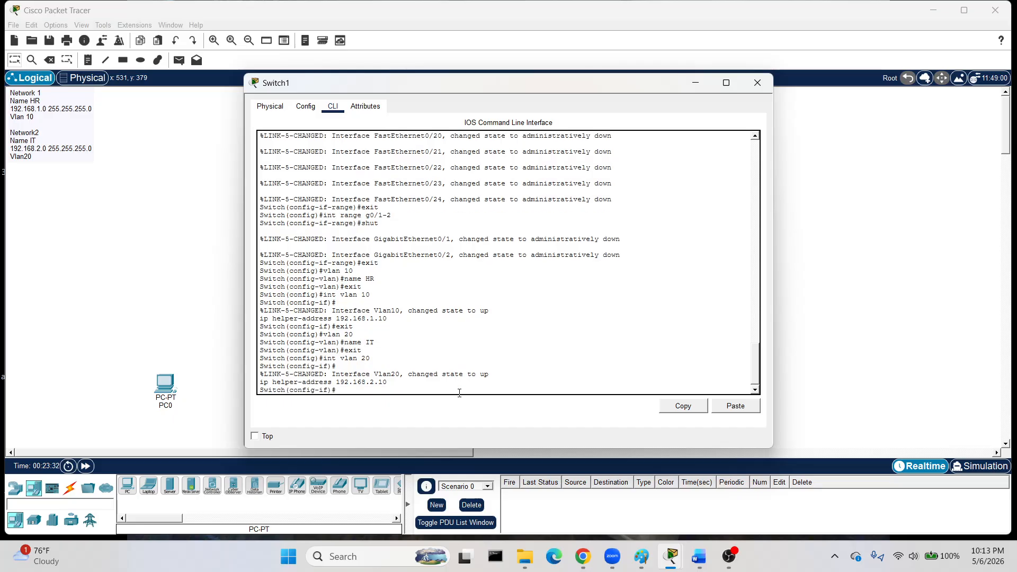
type("exit")
key("Return")
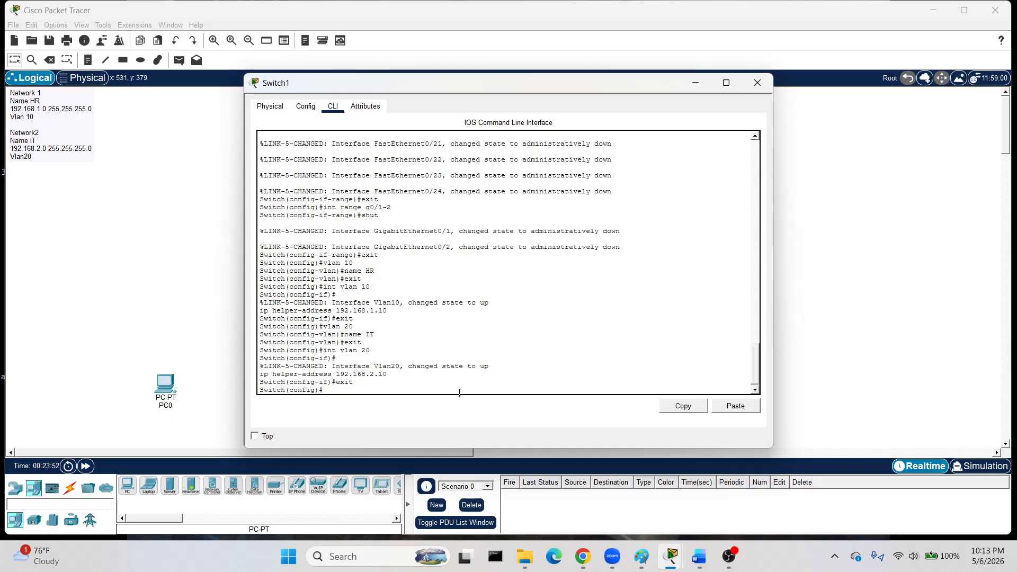
Set Switch1's interfaces g0/1-2 to trunk mode as a range, leave the range configuration and close the switch's window.
type("int range g0/")
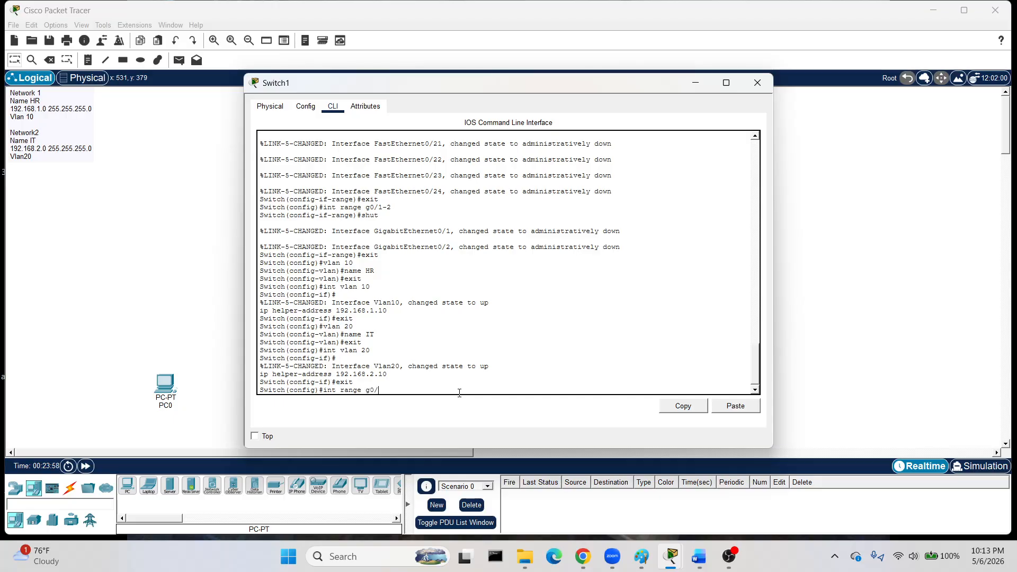
type("1-2")
key("Return")
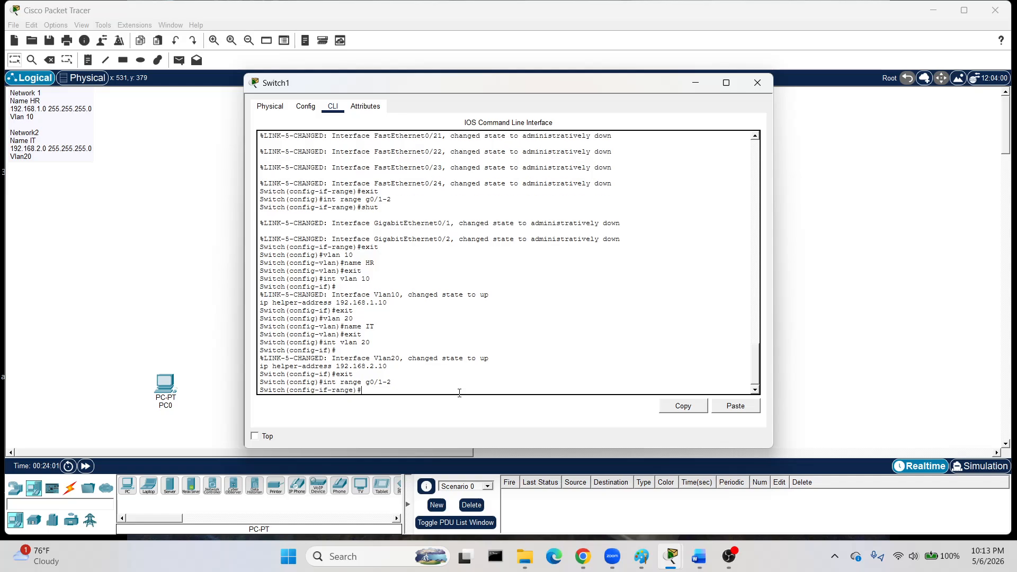
type("switchport mode trunk")
key("Return")
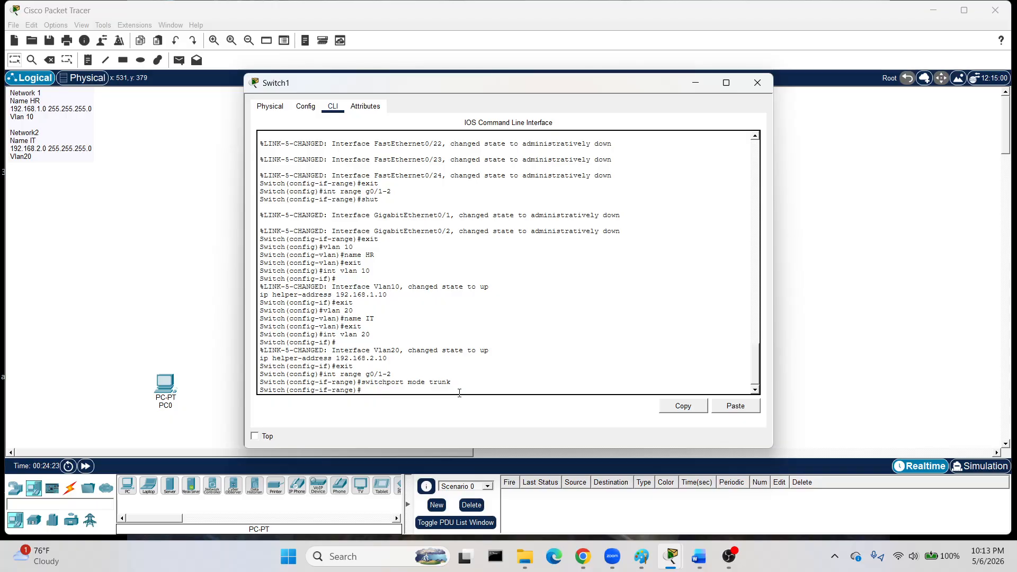
type("exit")
key("Return")
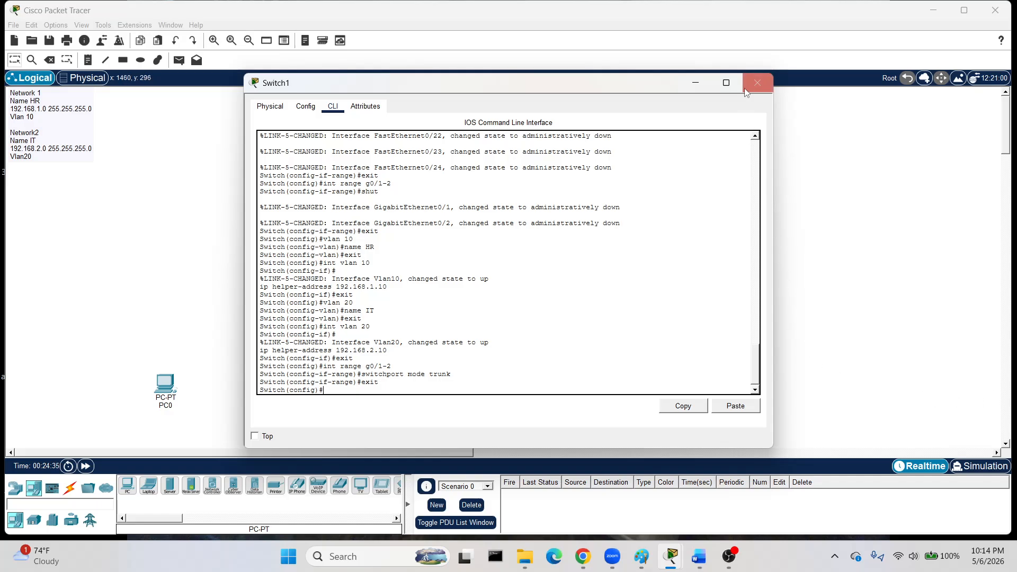
left_click(757, 83)
Open Switch2, enter configuration mode through its FastEthernet0/1 settings, and return to global configuration mode in its command line.
left_click(576, 286)
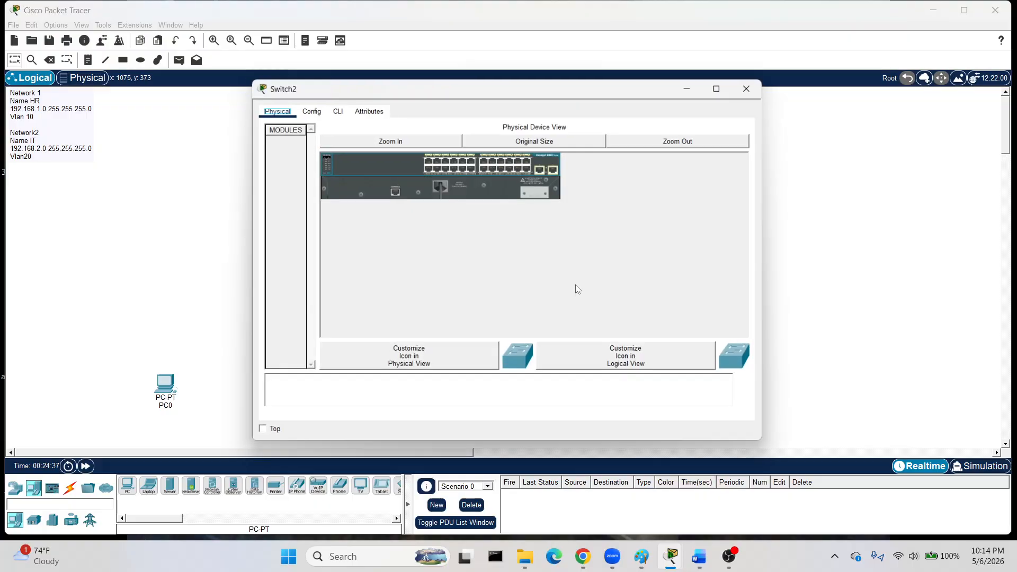
left_click(306, 107)
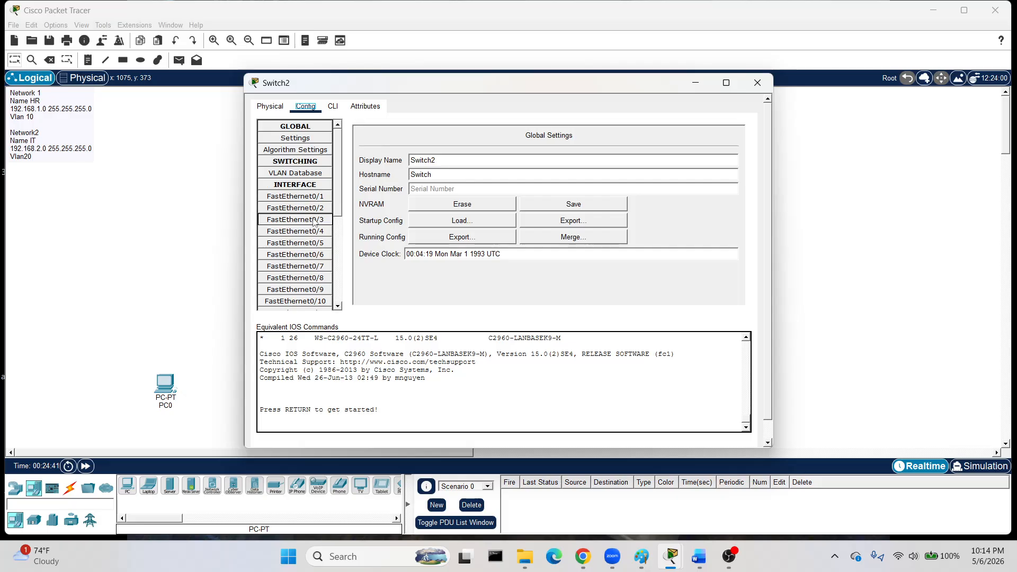
left_click(304, 199)
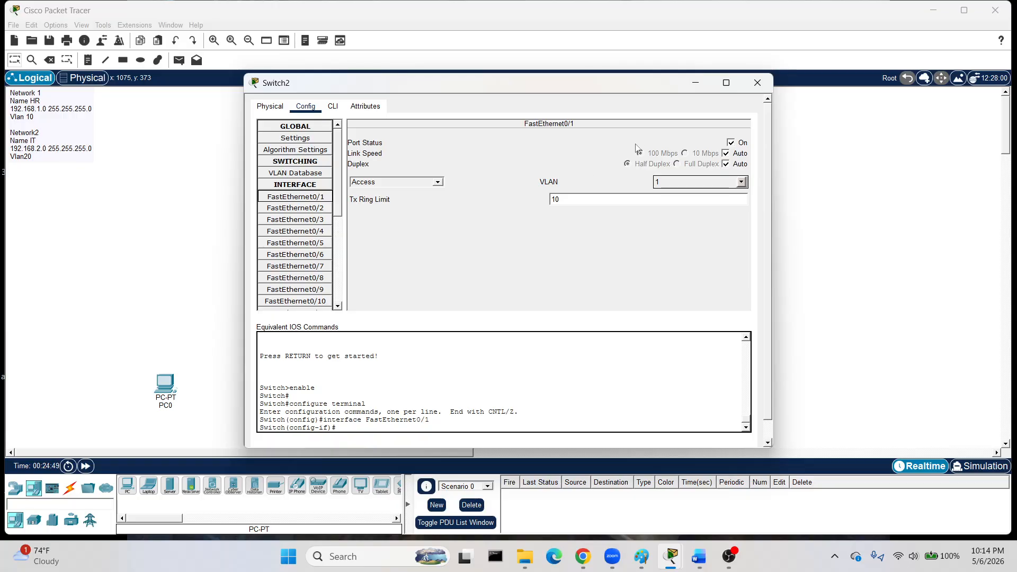
left_click(331, 108)
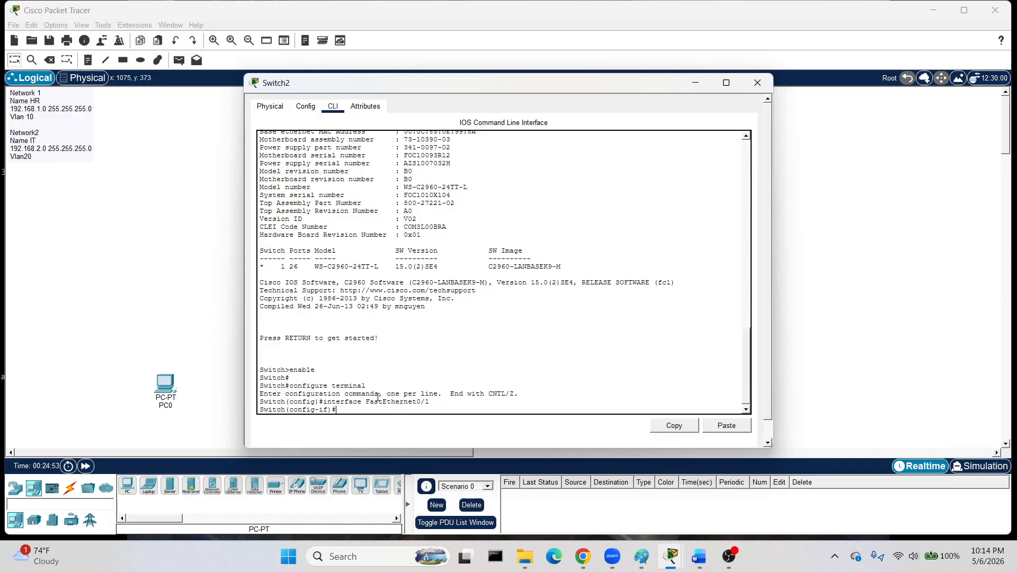
type("exit")
key("Return")
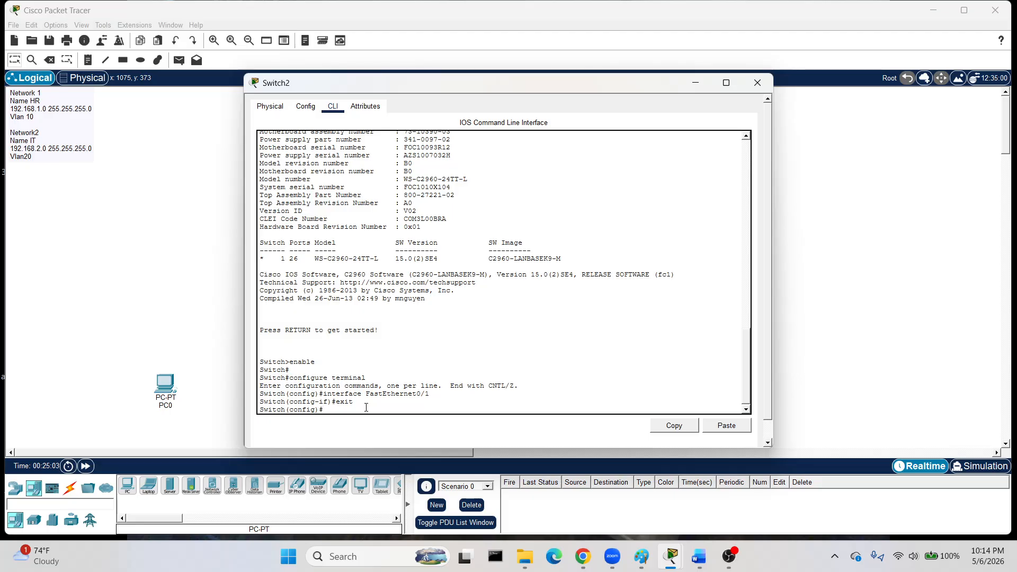
Shut down Switch2's interfaces fa0/1-24 as a range and leave the range configuration.
type("int range fa0/1-24")
key("Return")
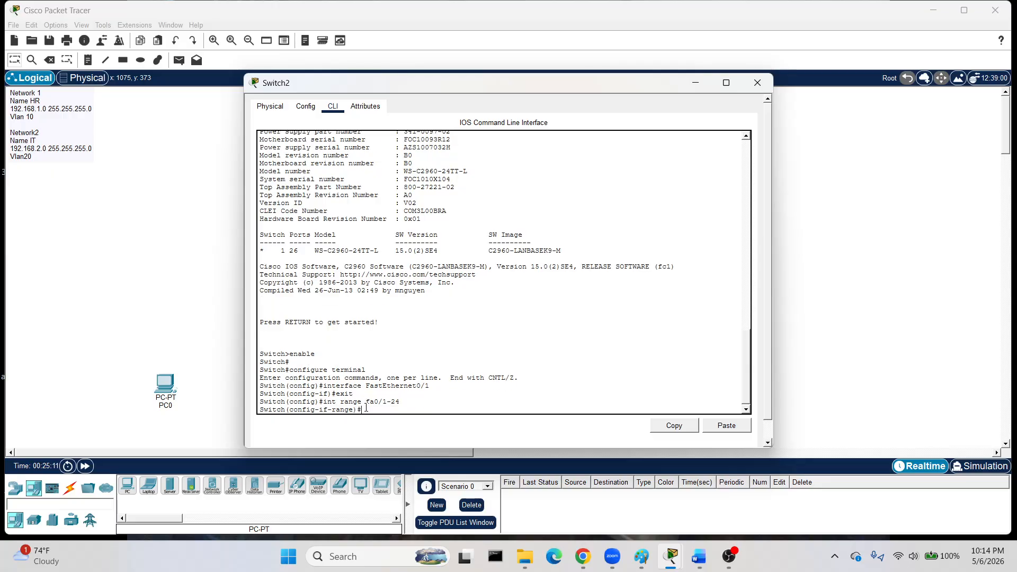
type("shut")
key("Return")
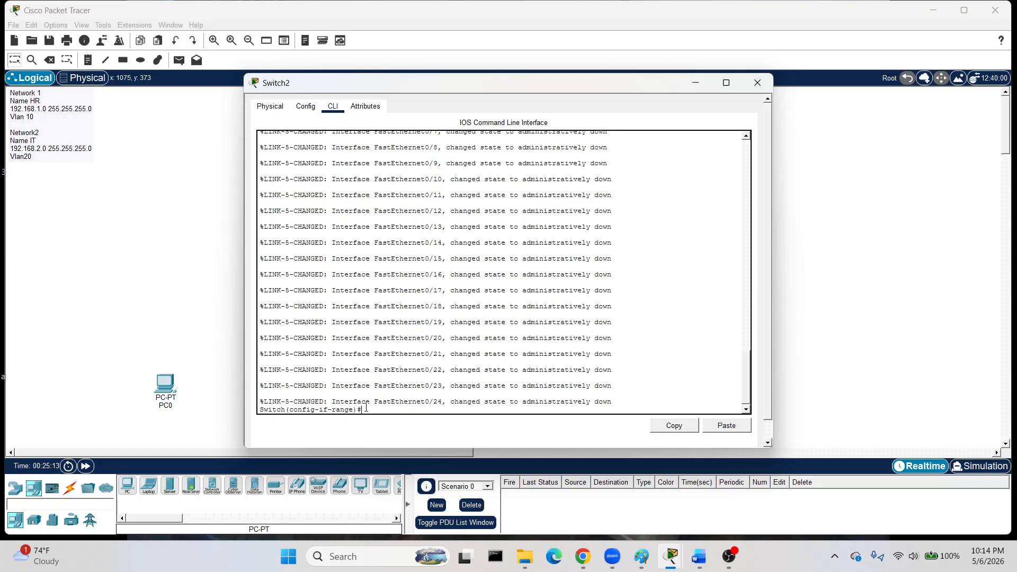
type("exit")
key("Return")
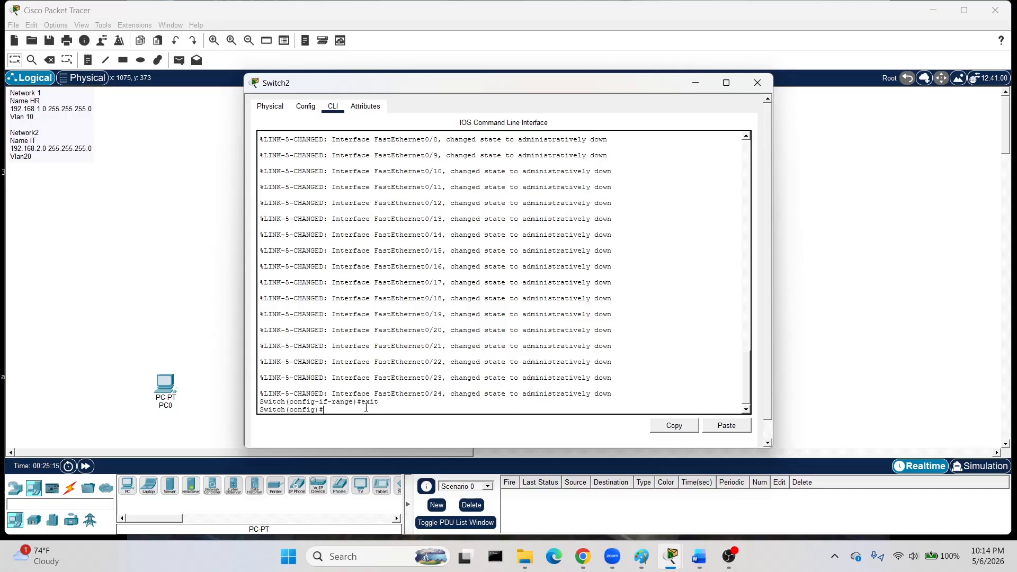
Shut down Switch2's gigabit interfaces g0/1-2 as a range.
type("int range g0/1-2")
key("Return")
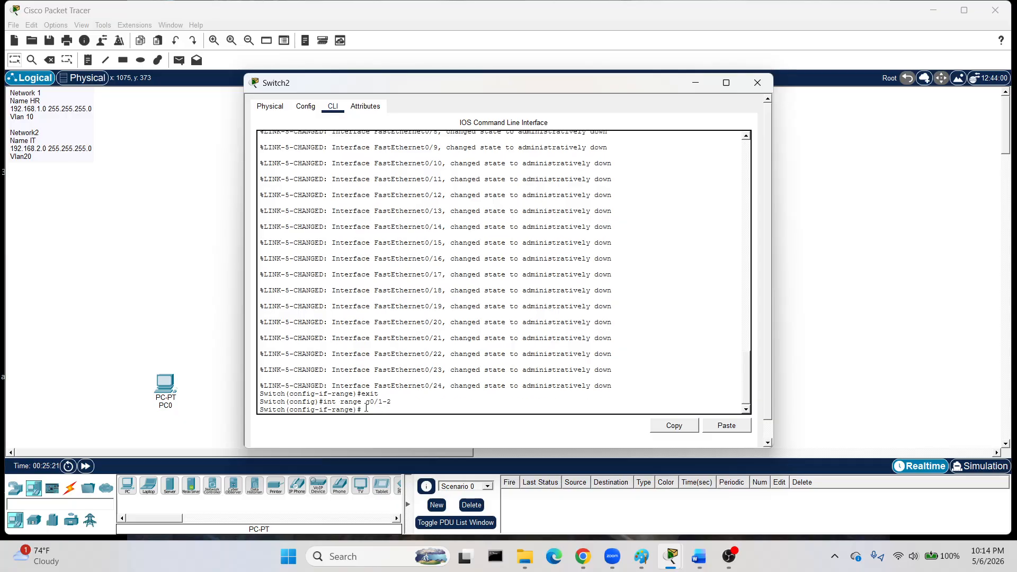
type("shut")
key("Return")
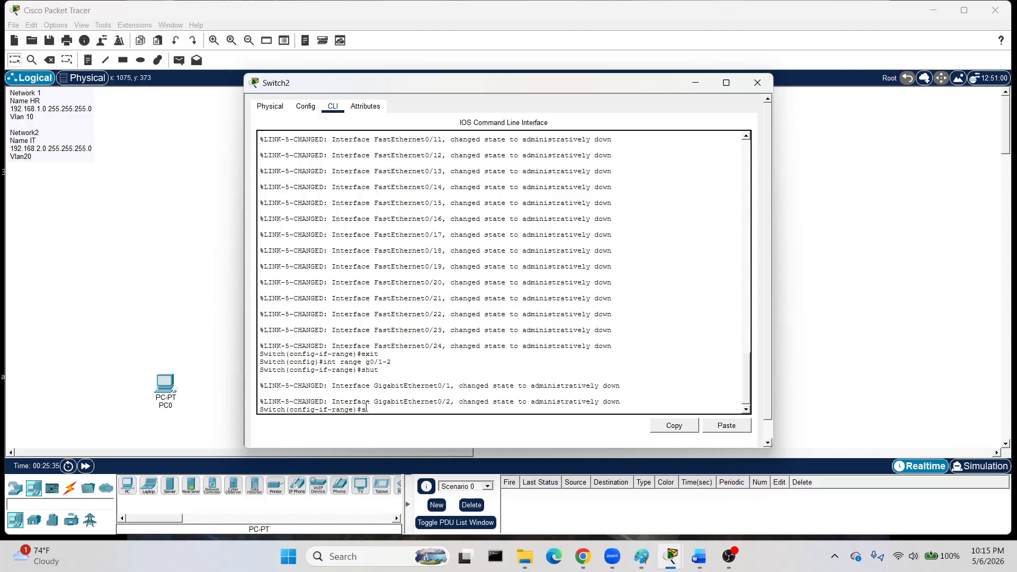
Set Switch2's g0/1-2 range to switchport trunk mode and leave the range configuration.
type("exitchpor")
type("t mode trun")
type("k")
key("Return")
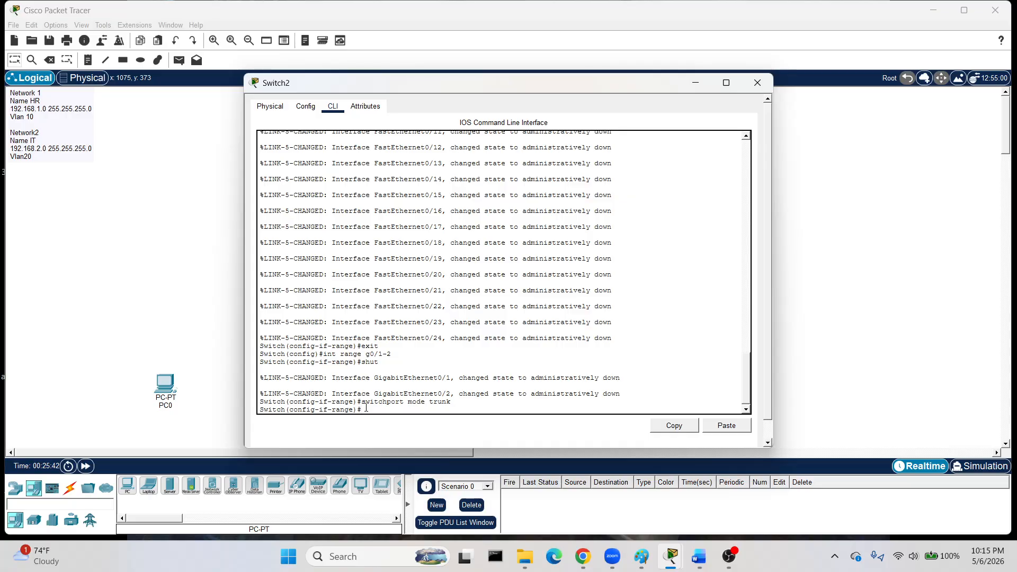
type("exit")
key("Return")
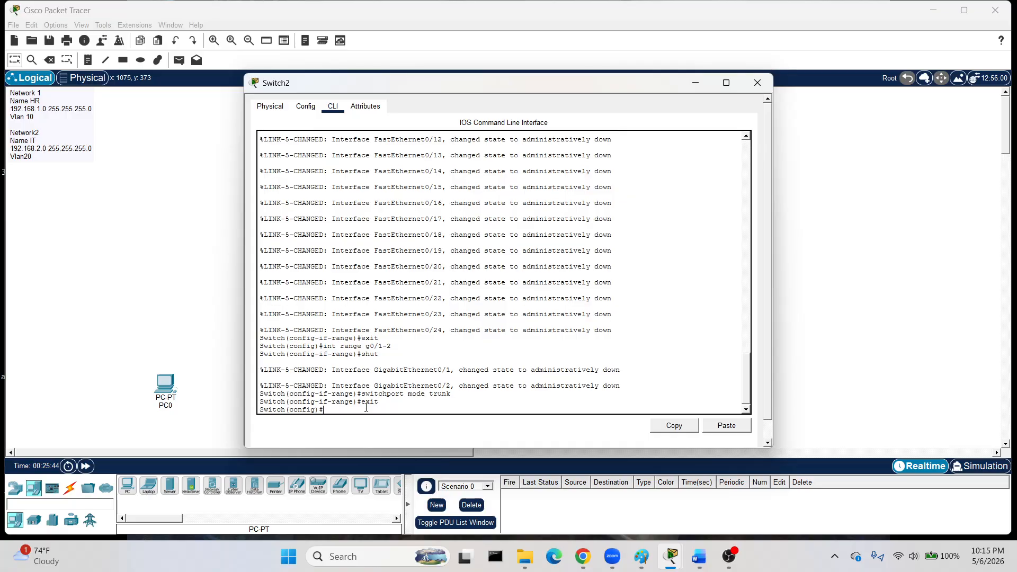
Create VLAN 20 named IT on Switch2 and return to global configuration mode.
type("vlan 20")
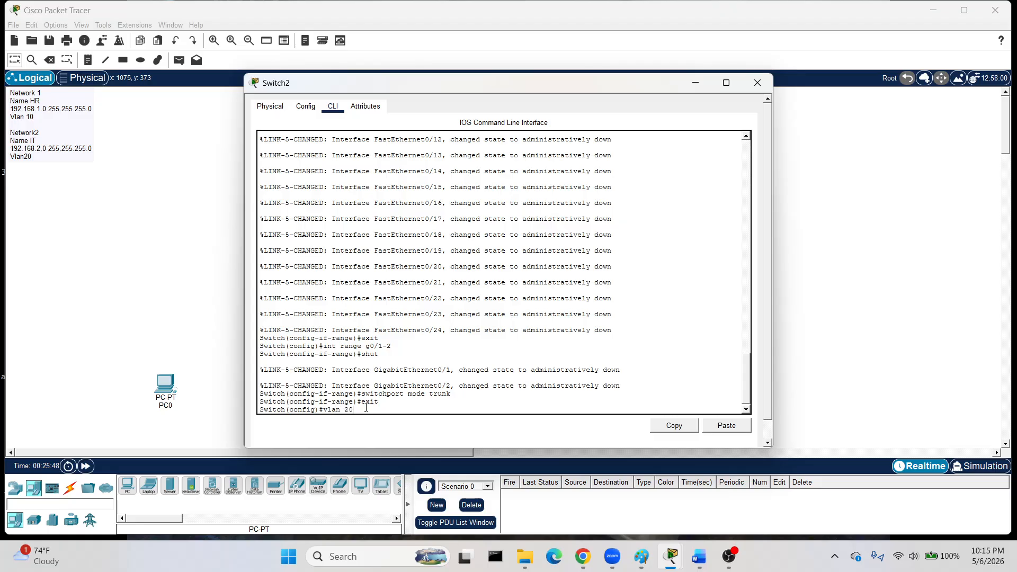
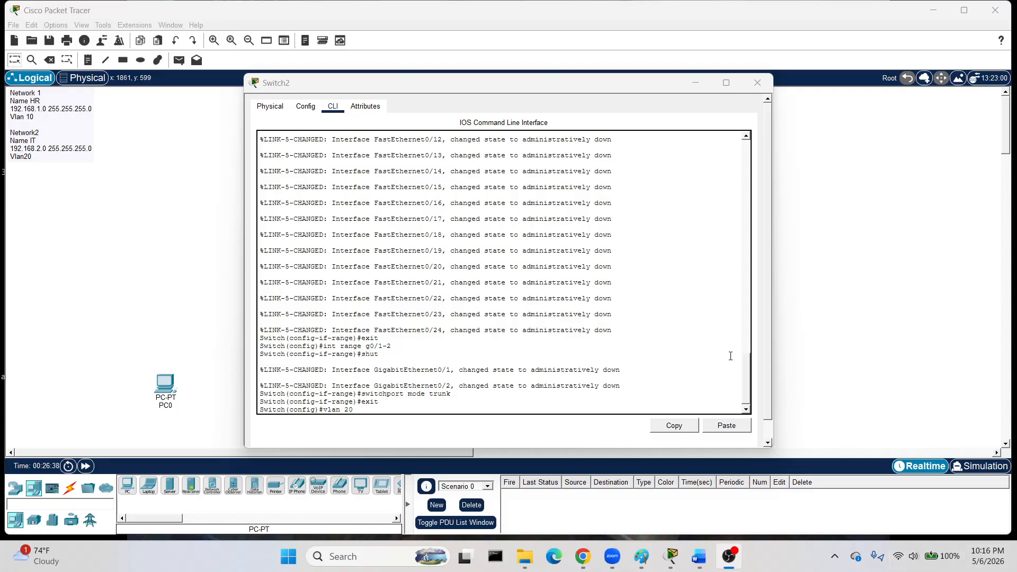
left_click(371, 406)
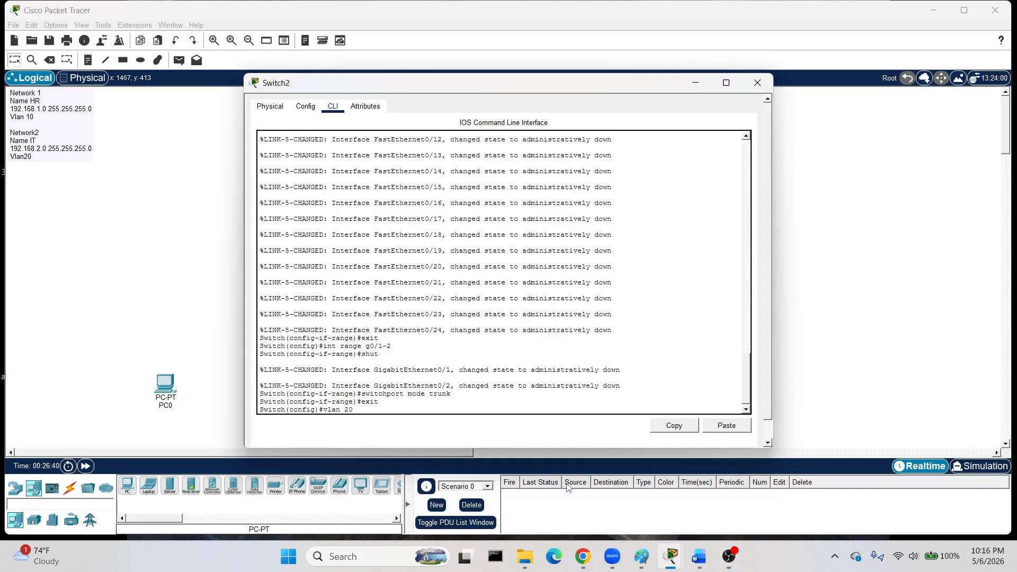
key("Return")
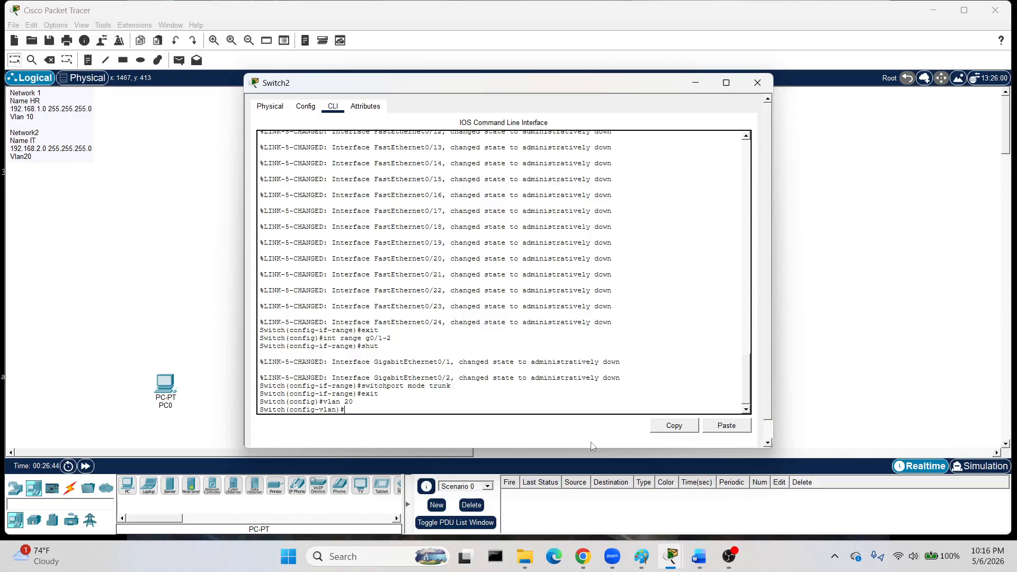
type("name IT")
key("Return")
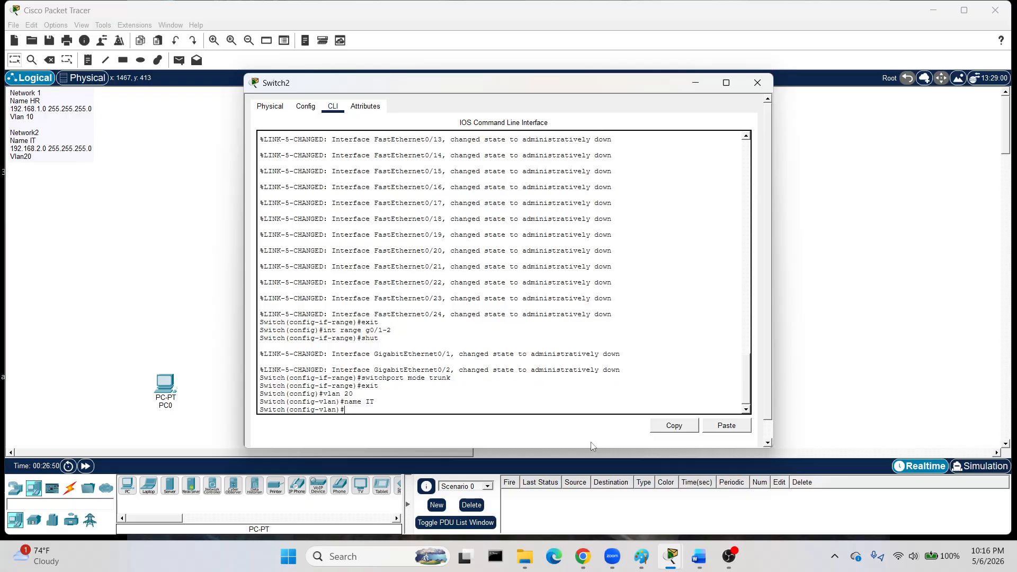
type("exit")
key("Return")
Try to set the IP helper address 192.168.2.10 in Switch2's global configuration mode, then leave and re-enter that mode.
type("ig)#ip")
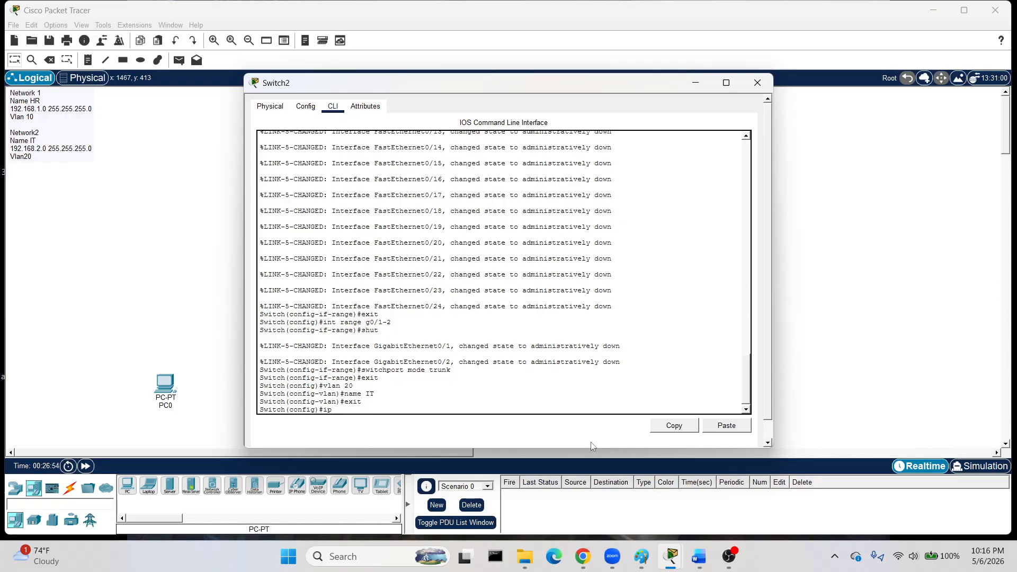
type(" helper-address 192.168.2.10")
key("Return")
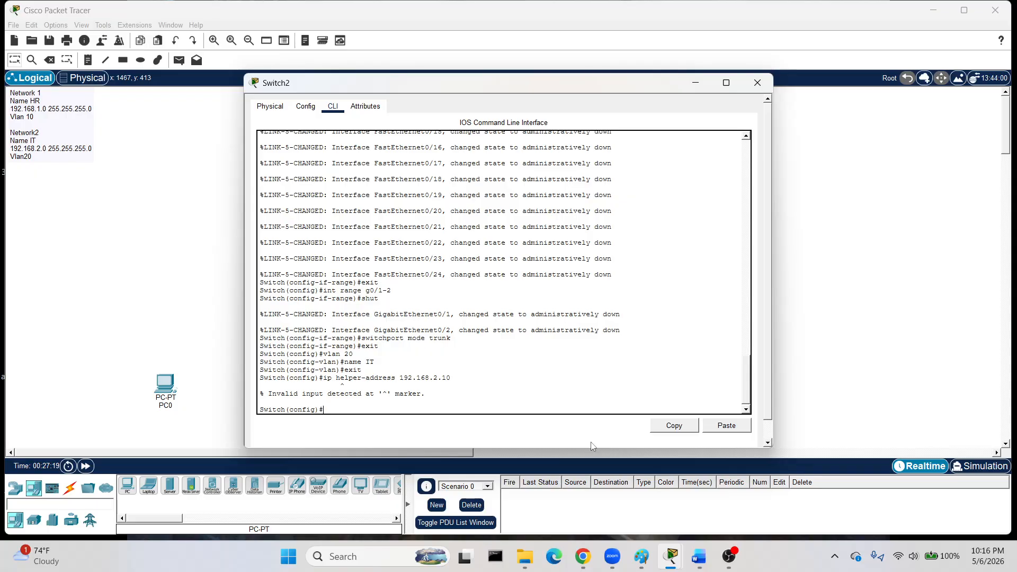
type("exit")
key("Return")
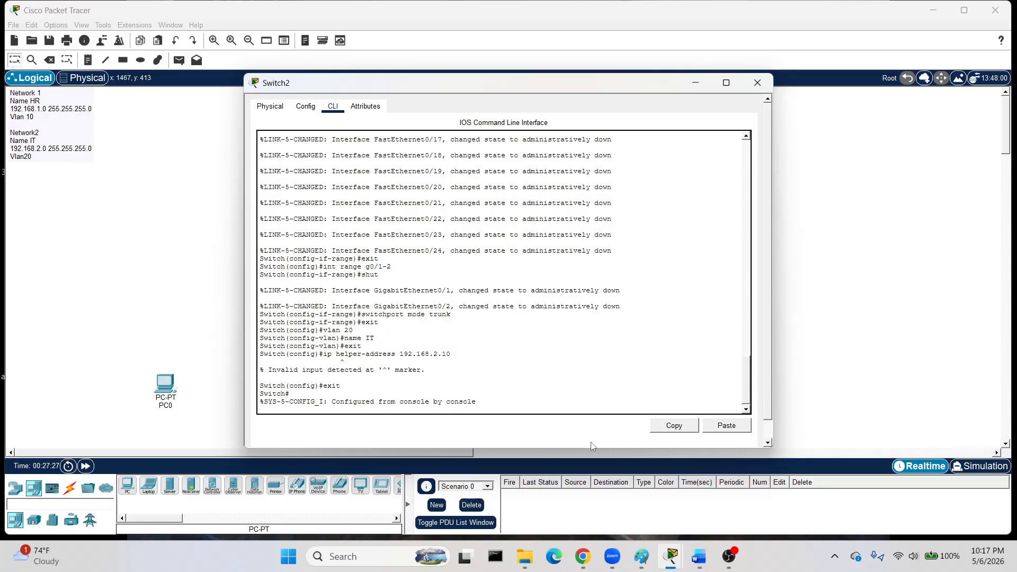
type("conf t")
key("Return")
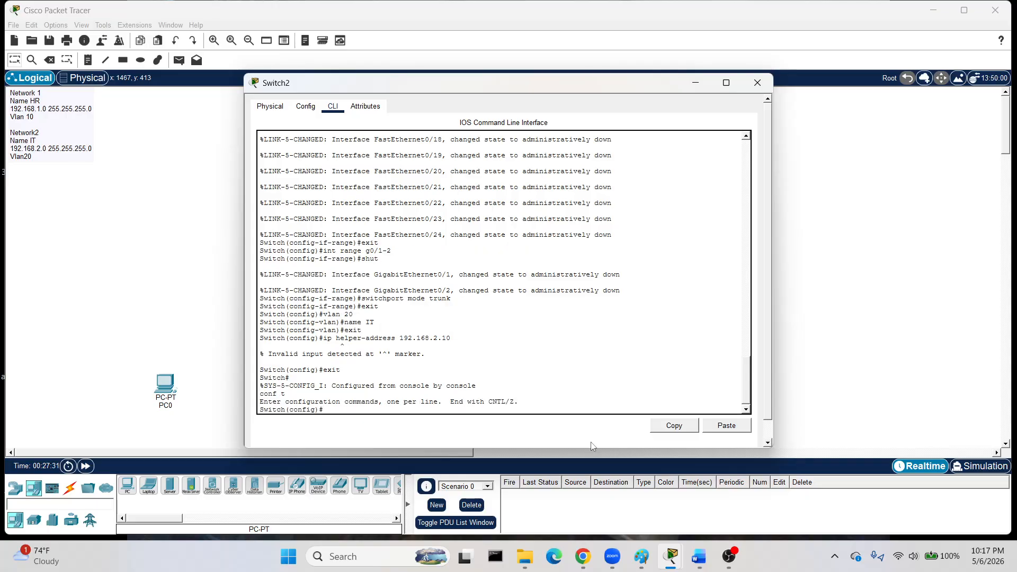
Set the IP helper address 192.168.2.10 on Switch2's VLAN 20 interface and leave the interface configuration.
type("int vlan 20")
key("Return")
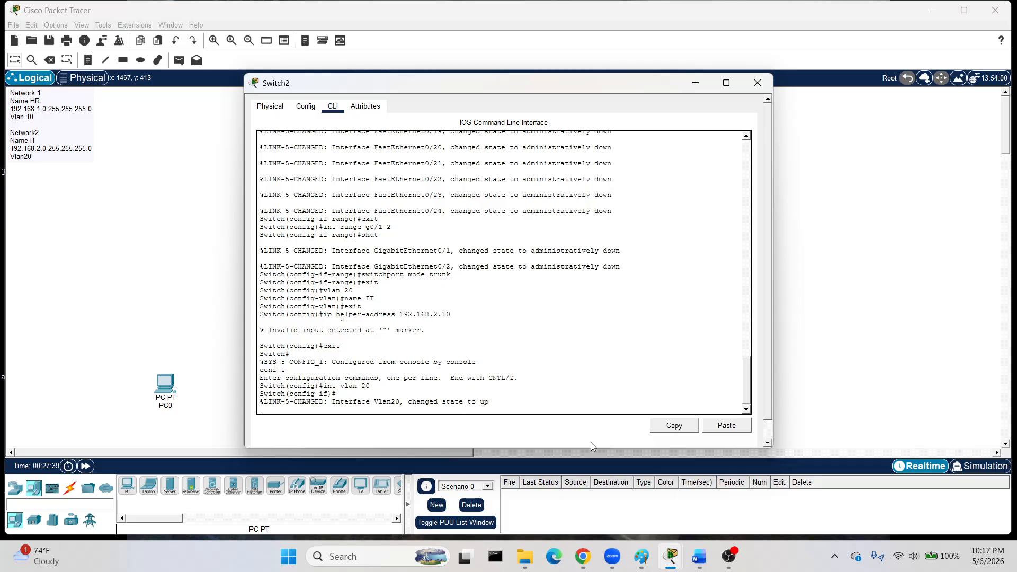
type("ip helper-address 192.168.2.10")
key("Return")
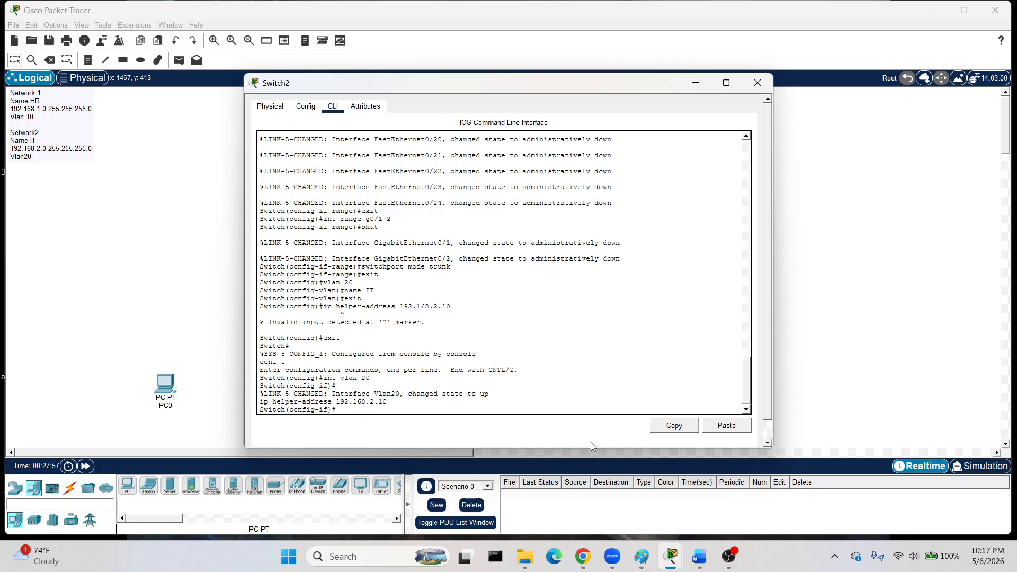
type("exit")
key("Return")
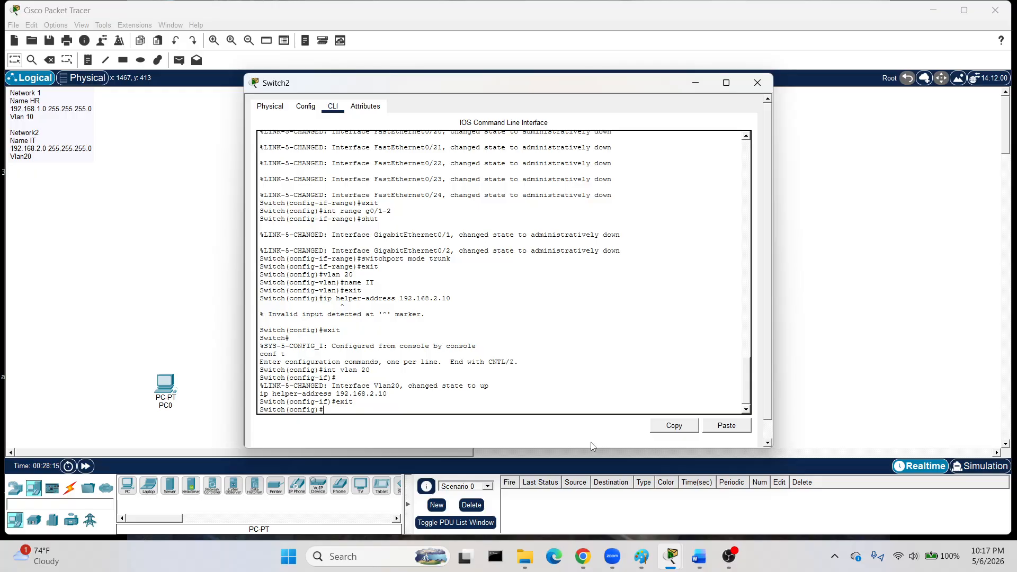
Assign Switch2's fa0/1-3 range to access VLAN 20, enable those ports and leave the range configuration.
type("int range fa0/1-3")
key("Return")
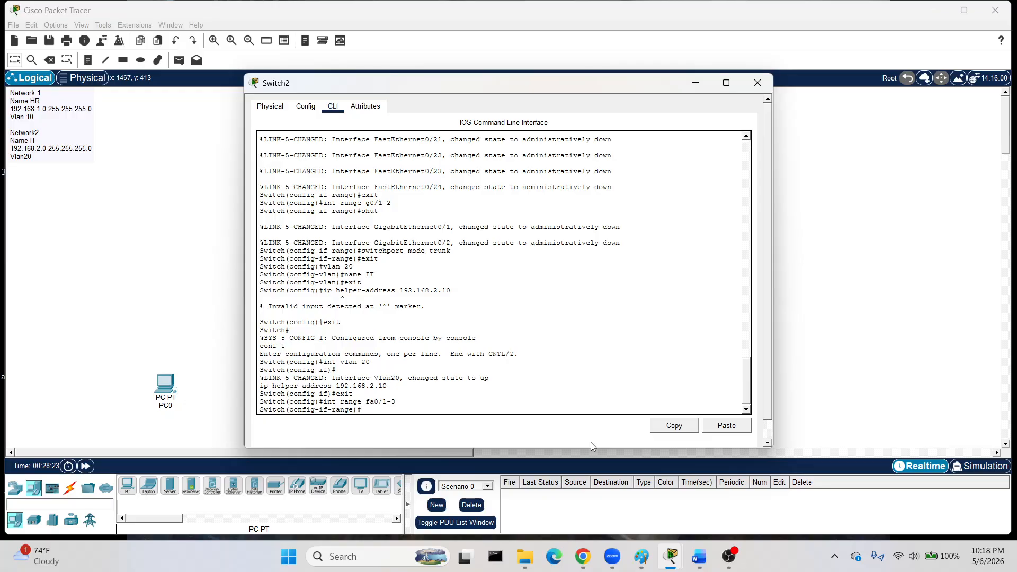
type("switchport access")
type("vlan 20")
key("Return")
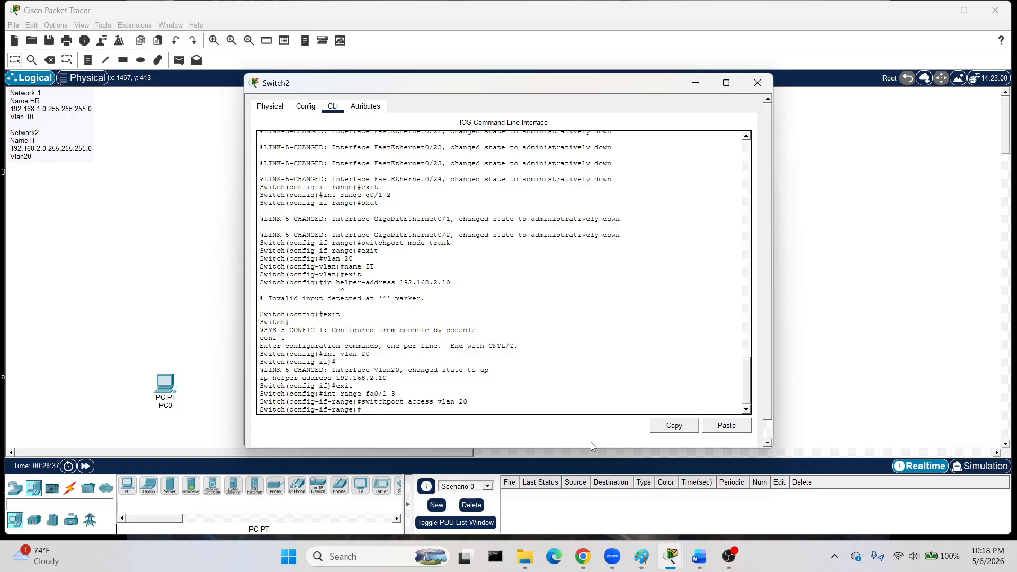
type("no shut")
key("Return")
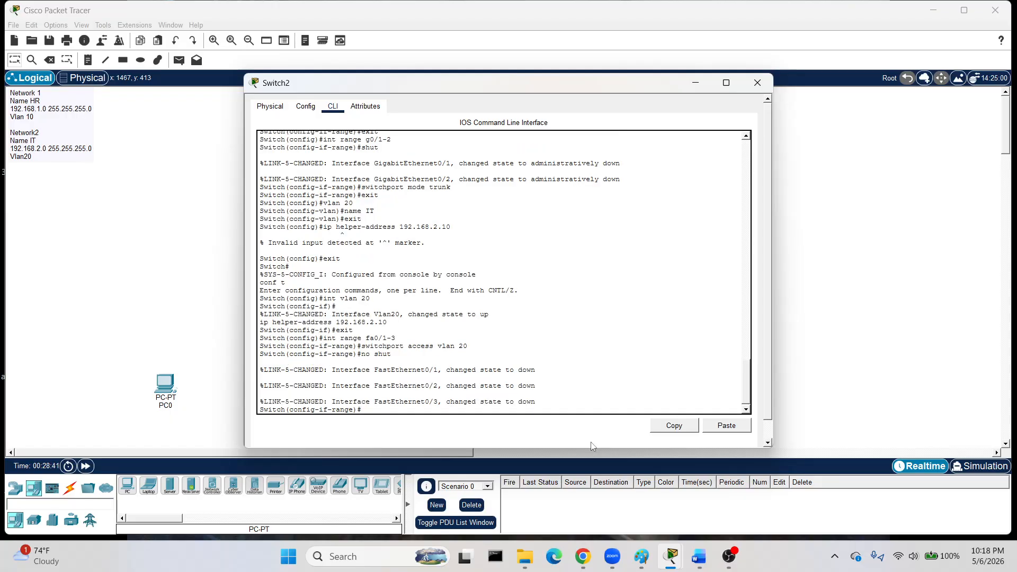
type("exit")
key("Return")
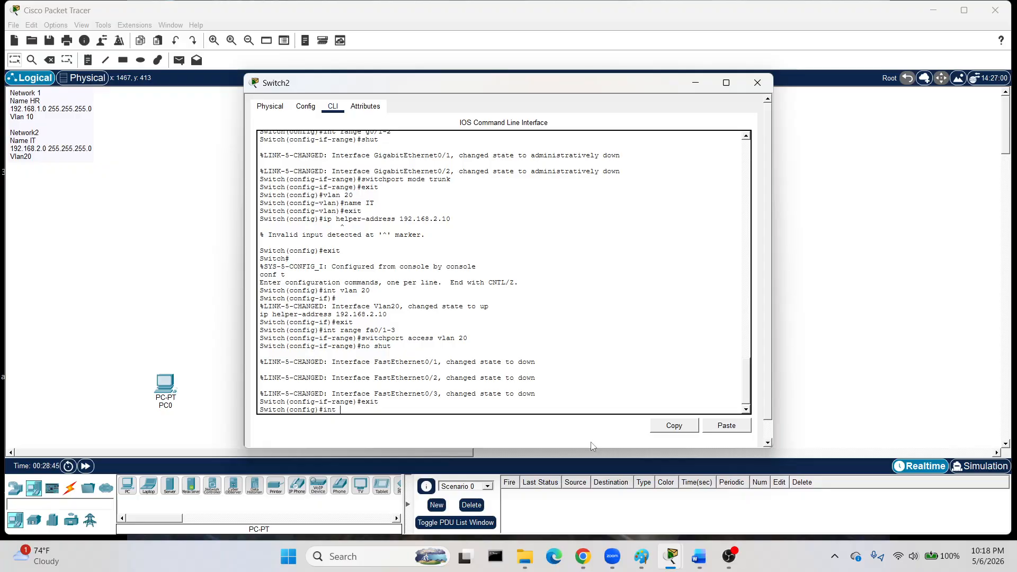
Enable Switch2's interface g0/1 with no shut and close the switch's window.
type("int g0/1")
key("Return")
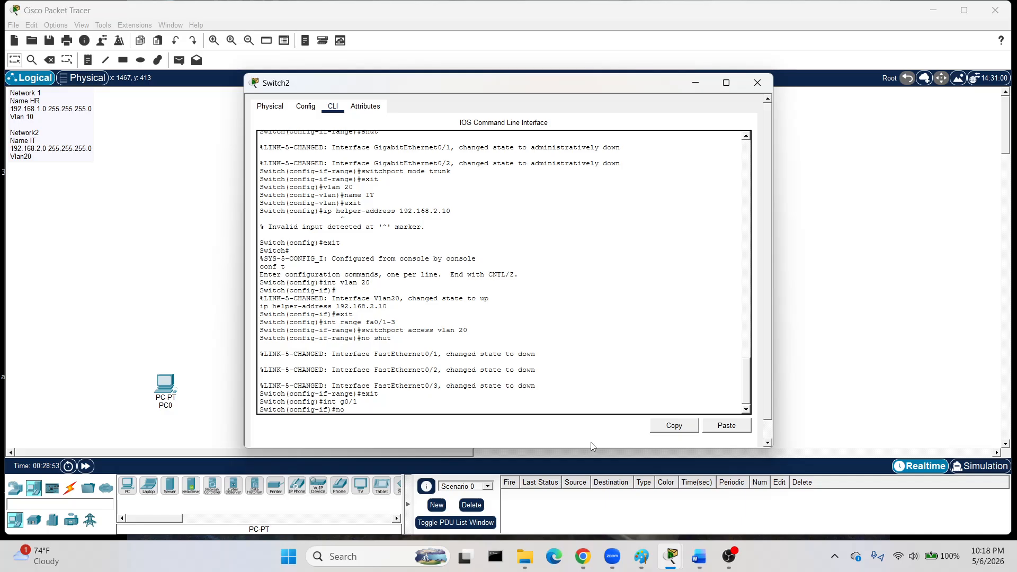
type("no shut")
key("Return")
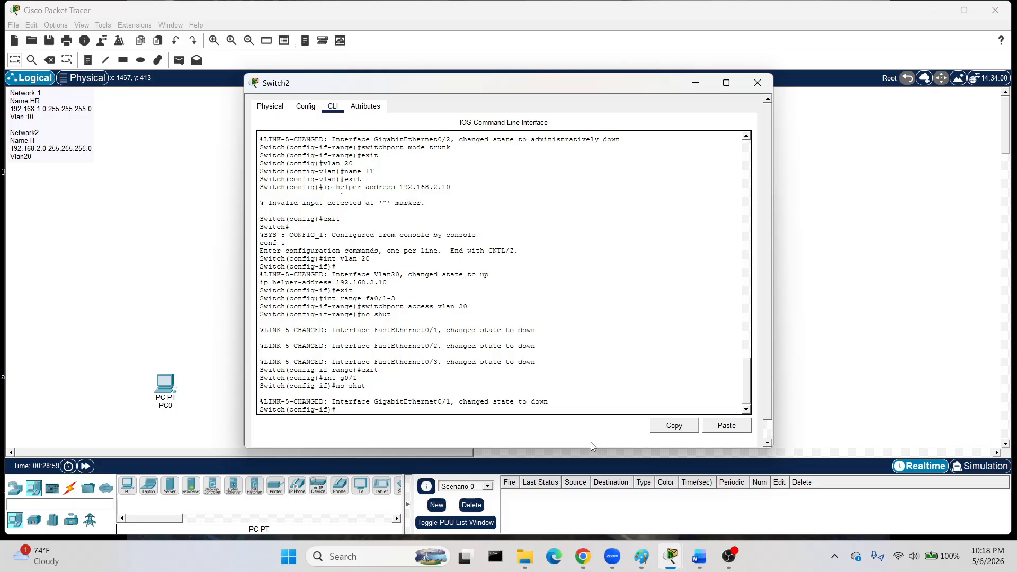
left_click(757, 82)
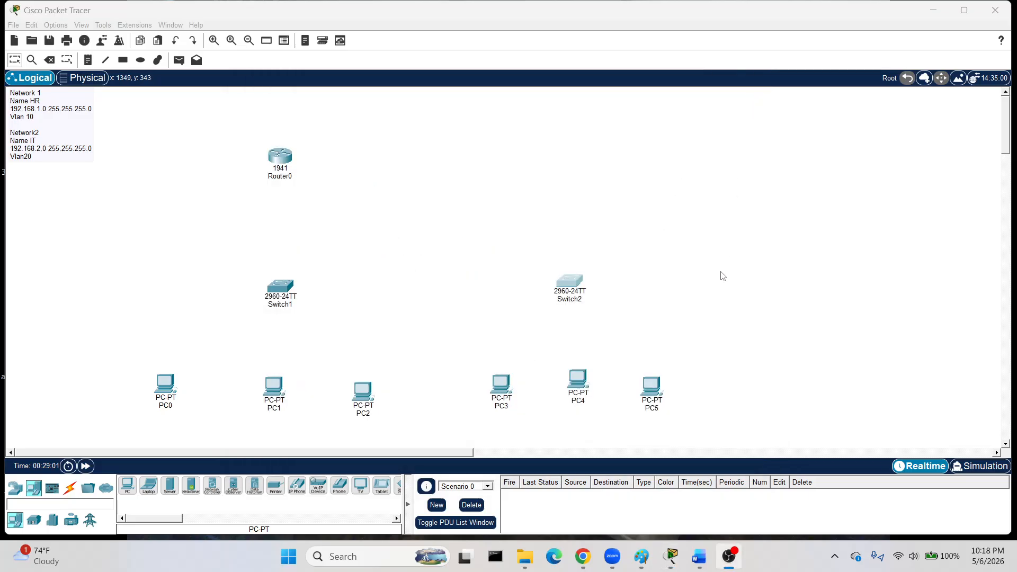
left_click(671, 316)
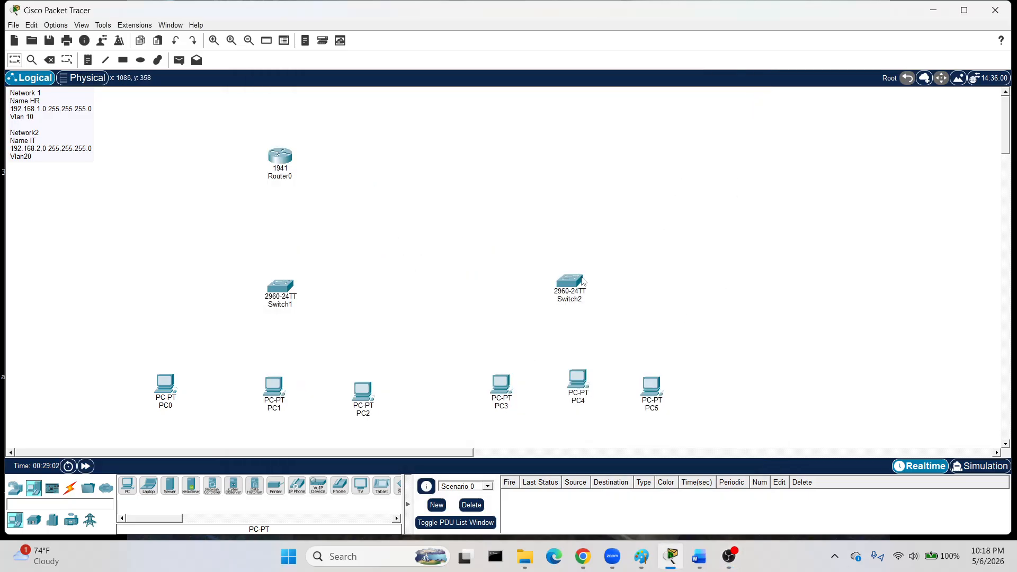
Assign Switch1's fa0/1-3 range to access VLAN 10 and enable those ports with no shut.
mouse_move(574, 283)
mouse_move(284, 287)
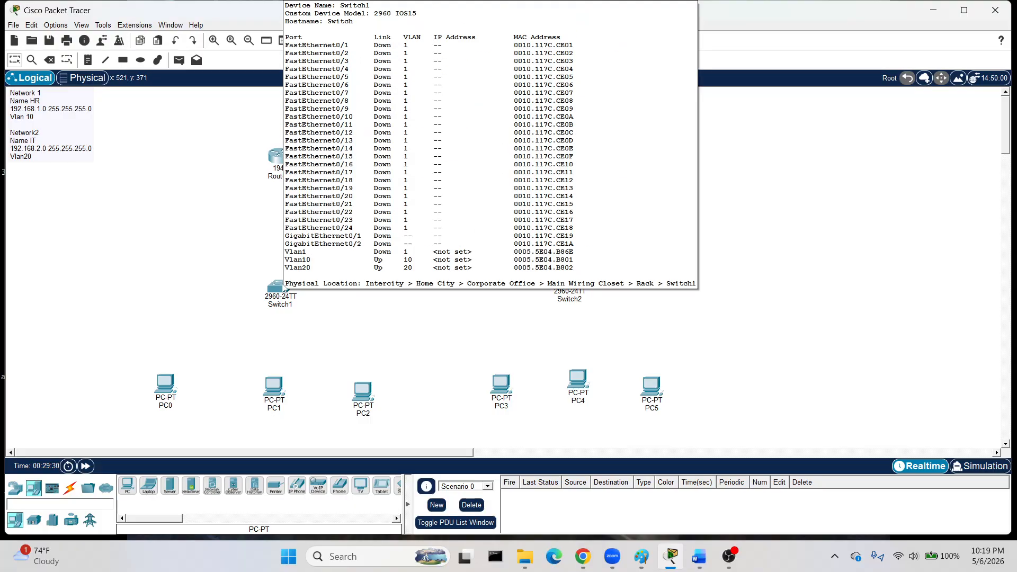
left_click(284, 287)
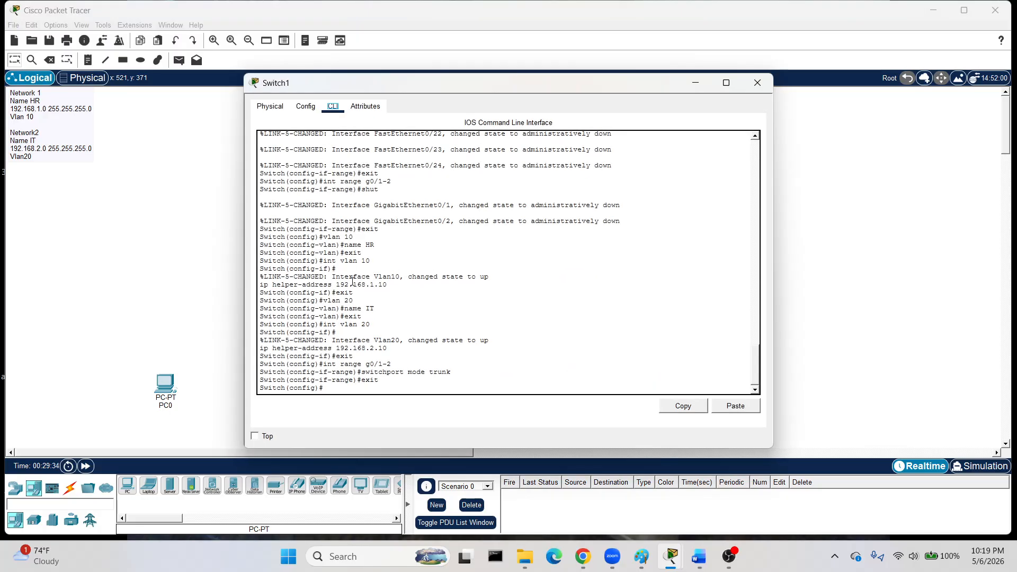
left_click(345, 393)
type("int range fa0/1-3")
key("Return")
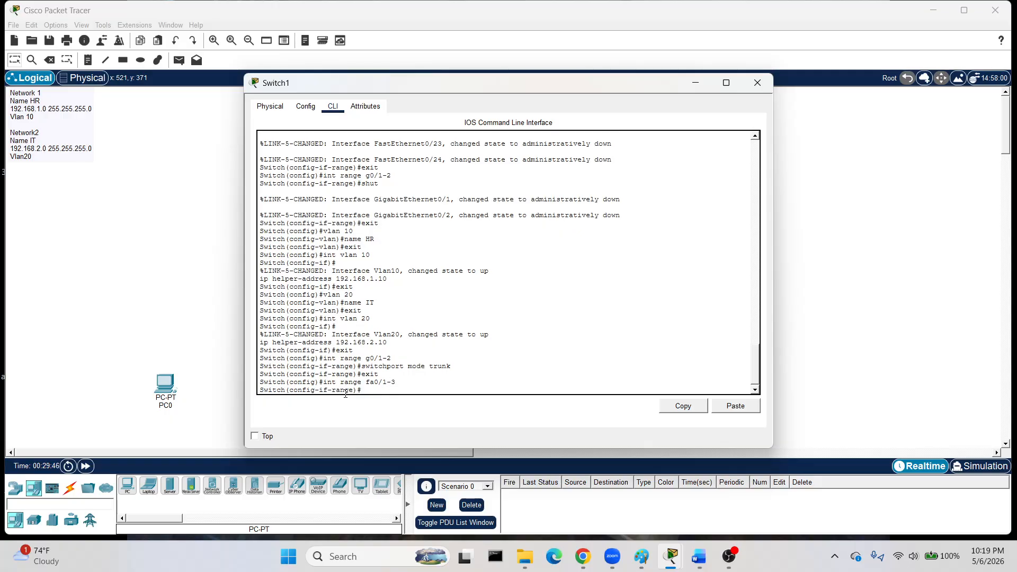
type("switchport access vlan 10")
key("Return")
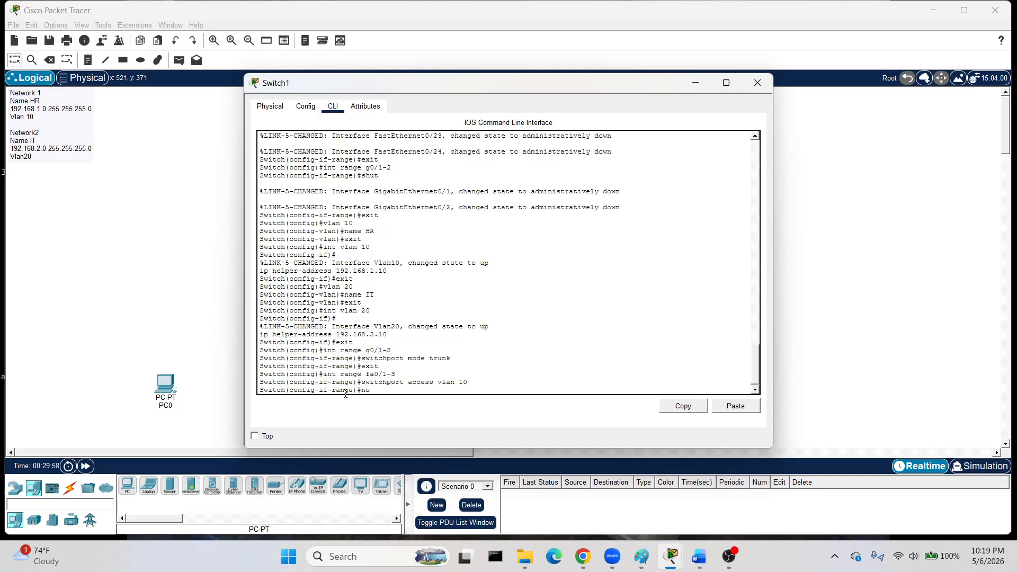
type("no shut")
key("Return")
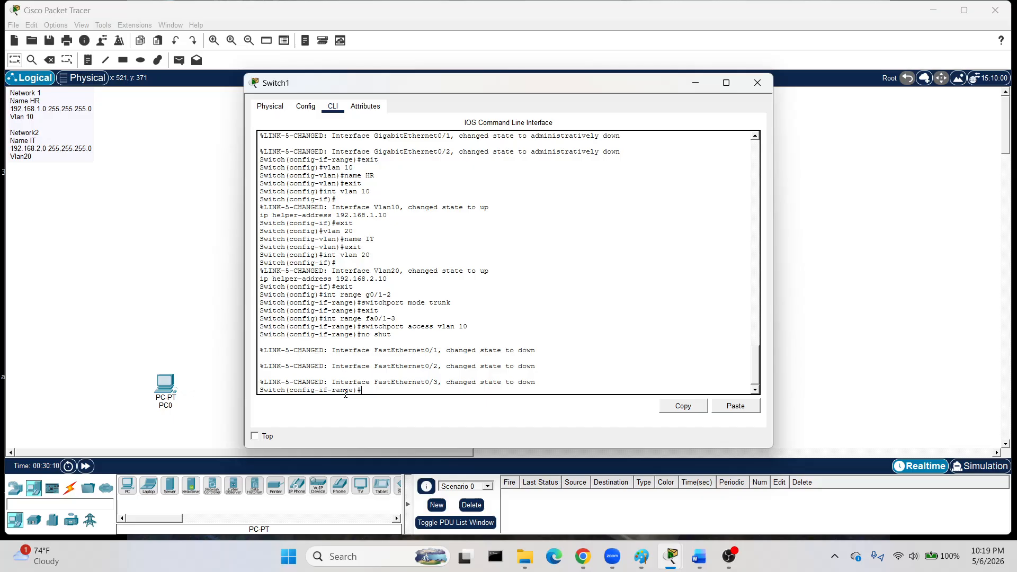
End Switch1's configuration session, close its window and shift Switch1 slightly up towards Router0 in the workspace.
type("exit")
key("Return")
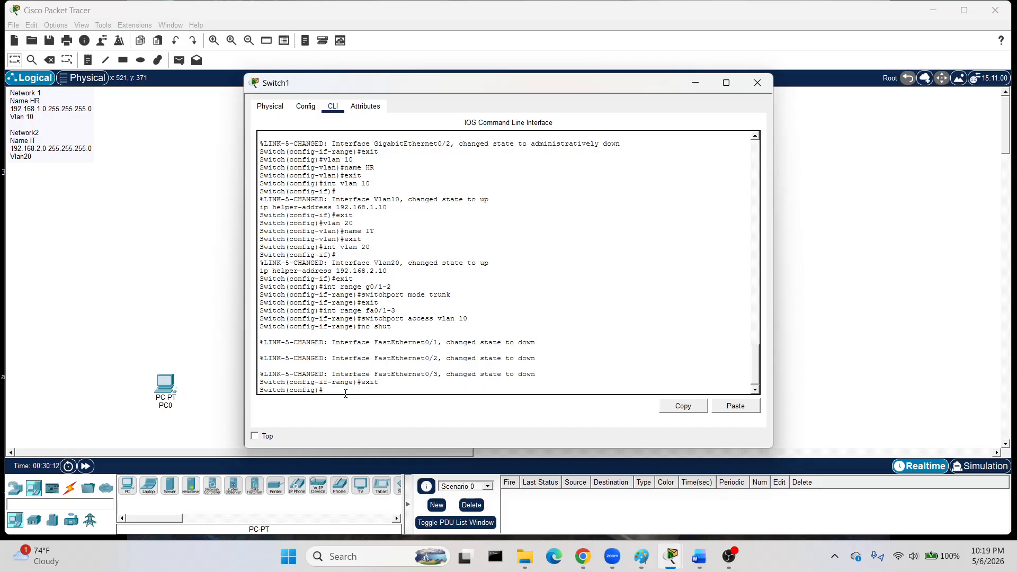
type("end")
key("Return")
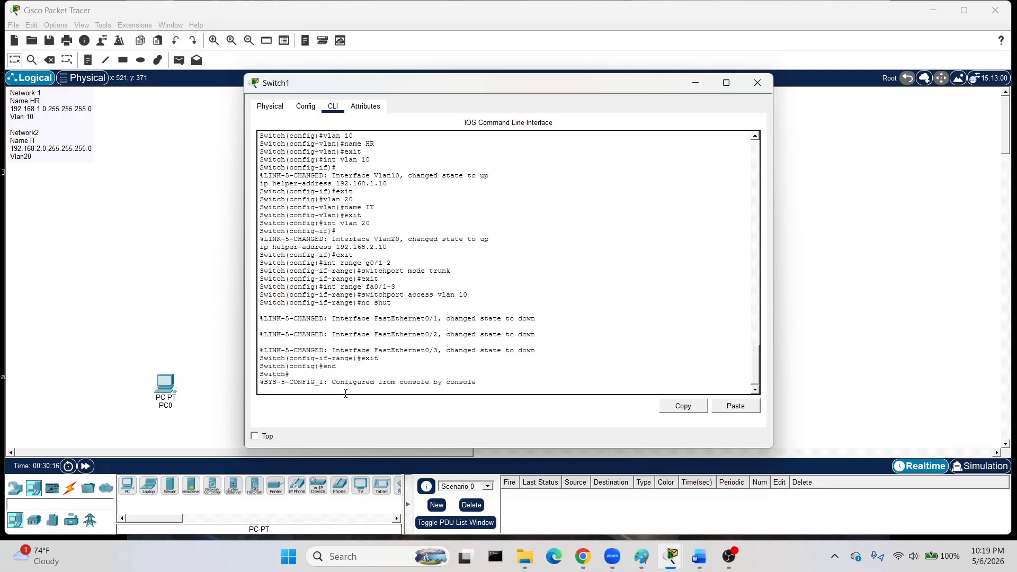
left_click(757, 82)
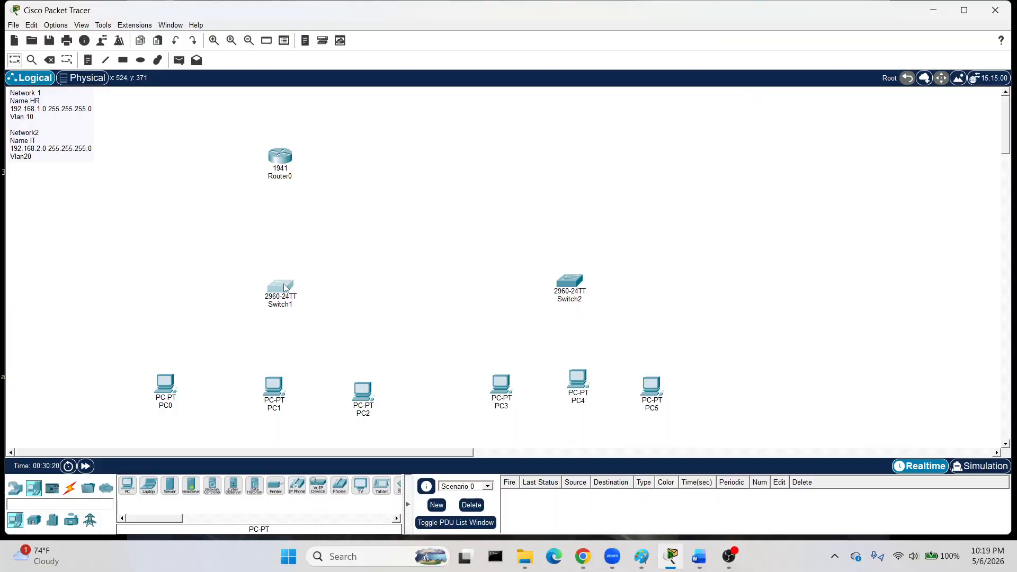
left_click_drag(283, 289, 278, 283)
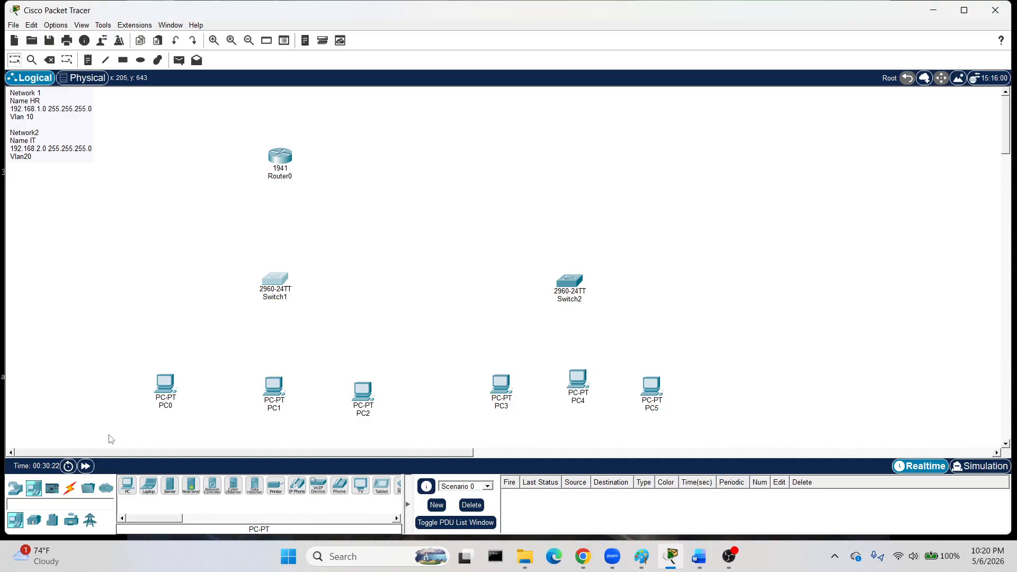
Connect PC0's FastEthernet0 to Switch1's FastEthernet0/1 with a copper straight-through cable.
left_click(69, 496)
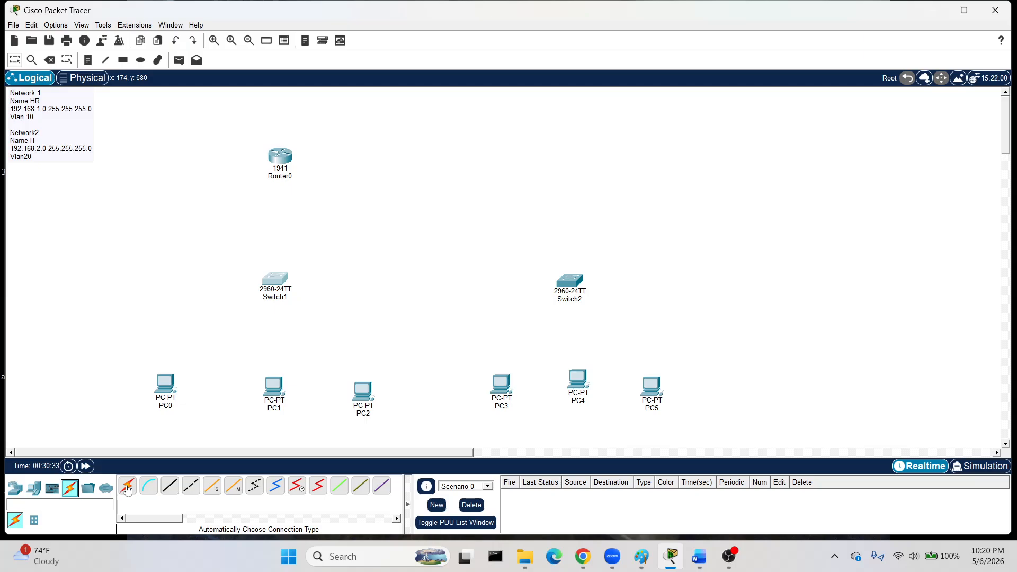
left_click(169, 492)
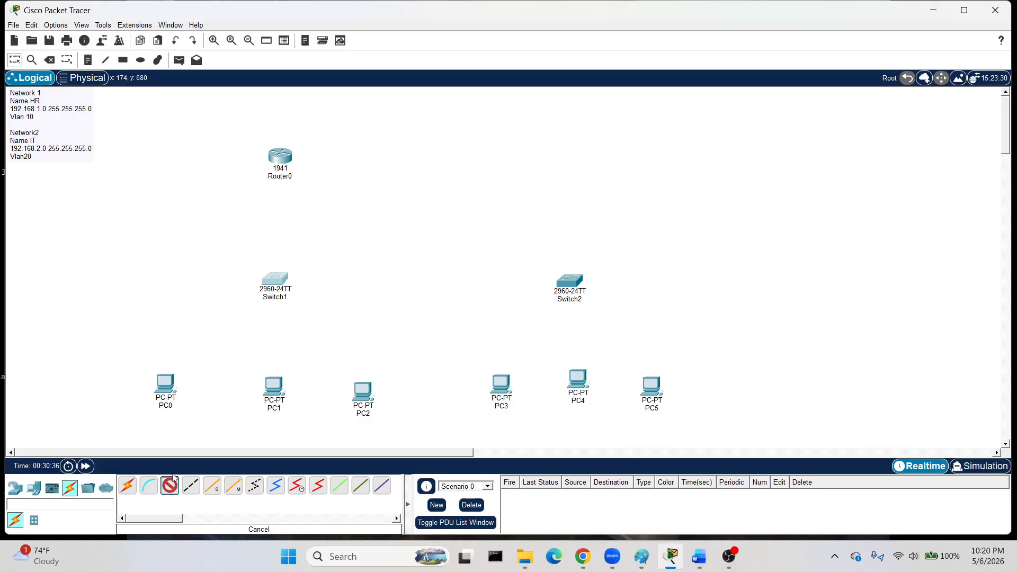
left_click(165, 384)
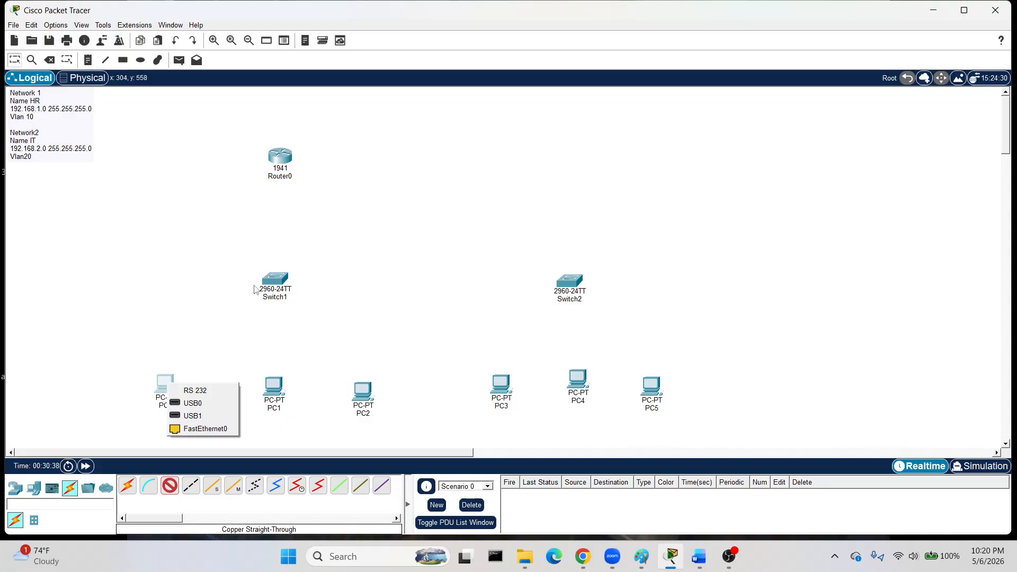
left_click(220, 430)
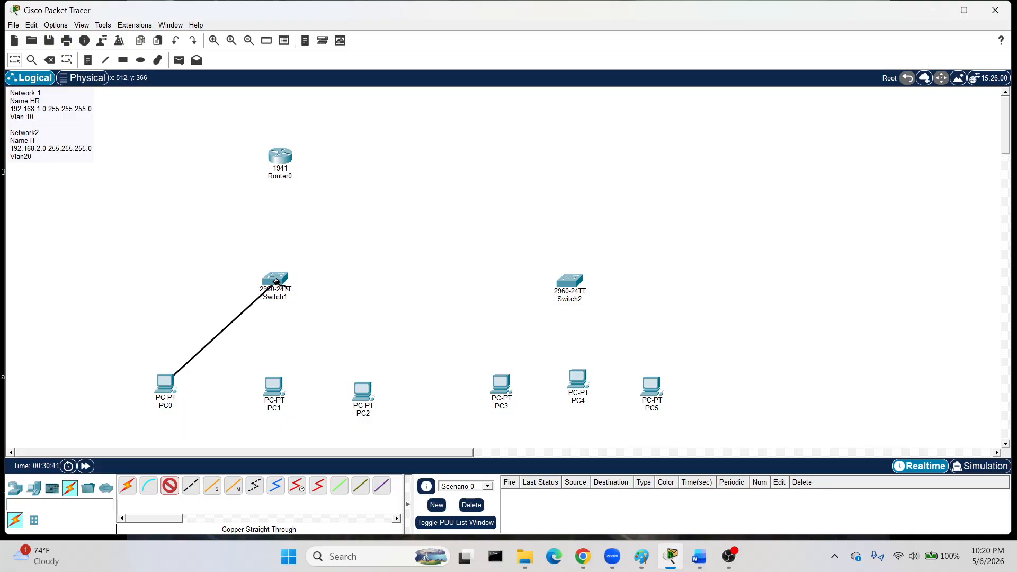
left_click(274, 281)
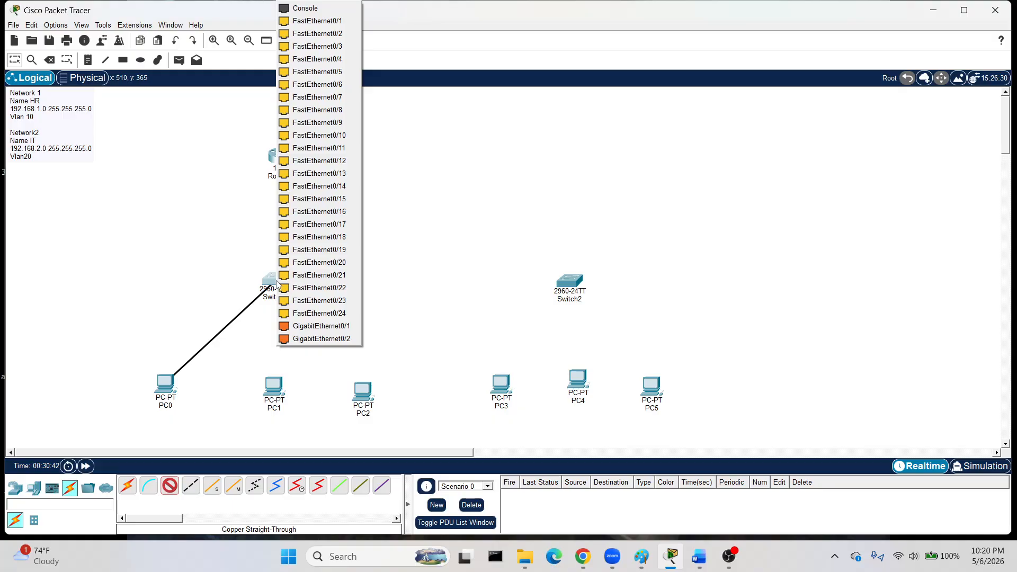
left_click(322, 23)
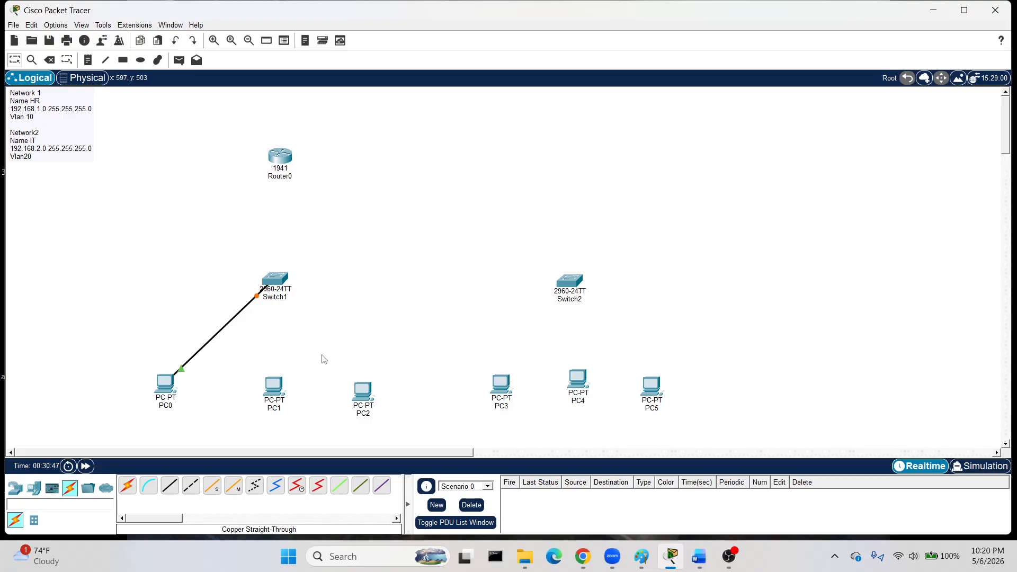
Connect PC1's FastEthernet0 to Switch1's FastEthernet0/2 with a copper straight-through cable.
left_click(169, 485)
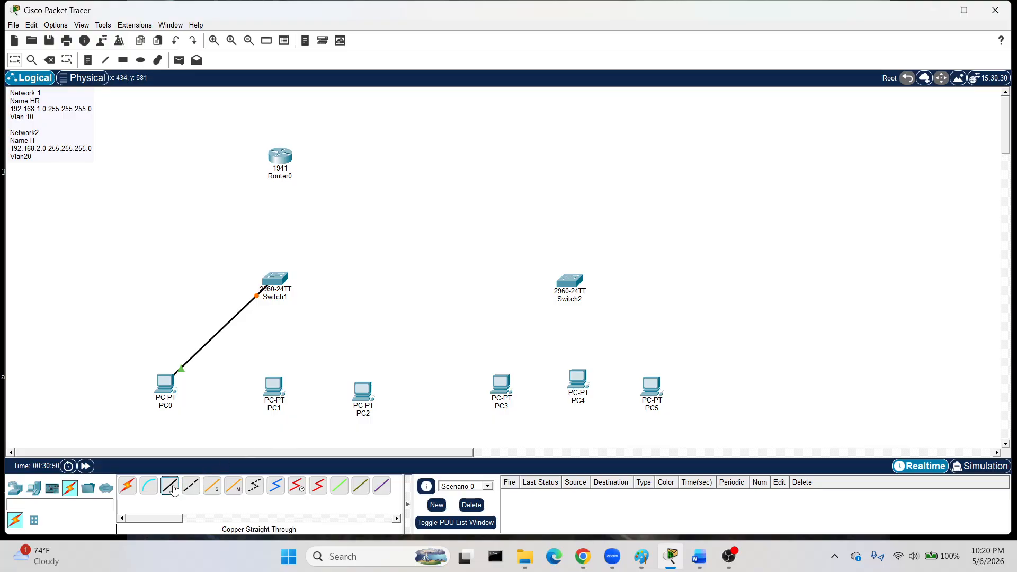
left_click(274, 384)
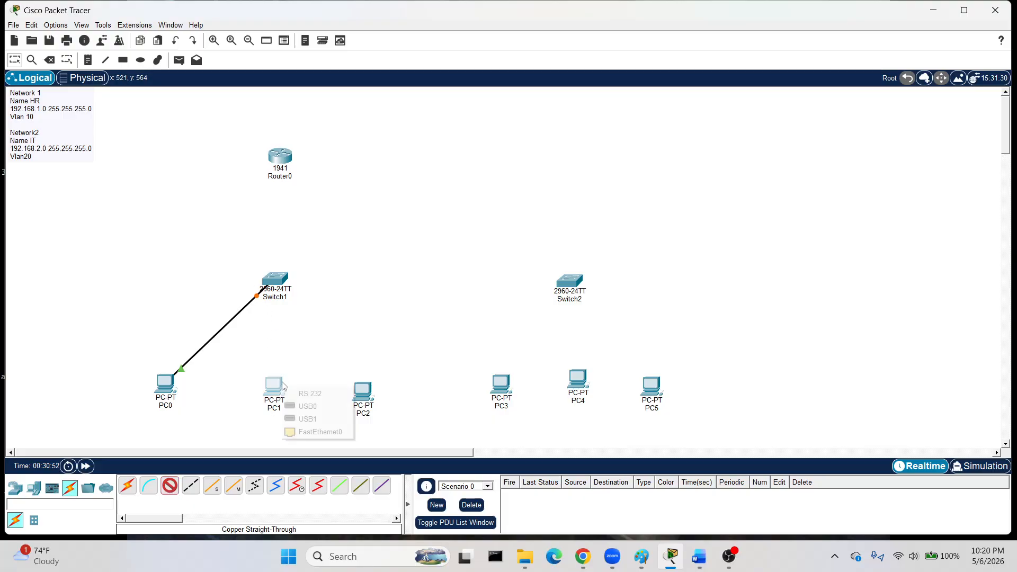
left_click(318, 432)
left_click(274, 282)
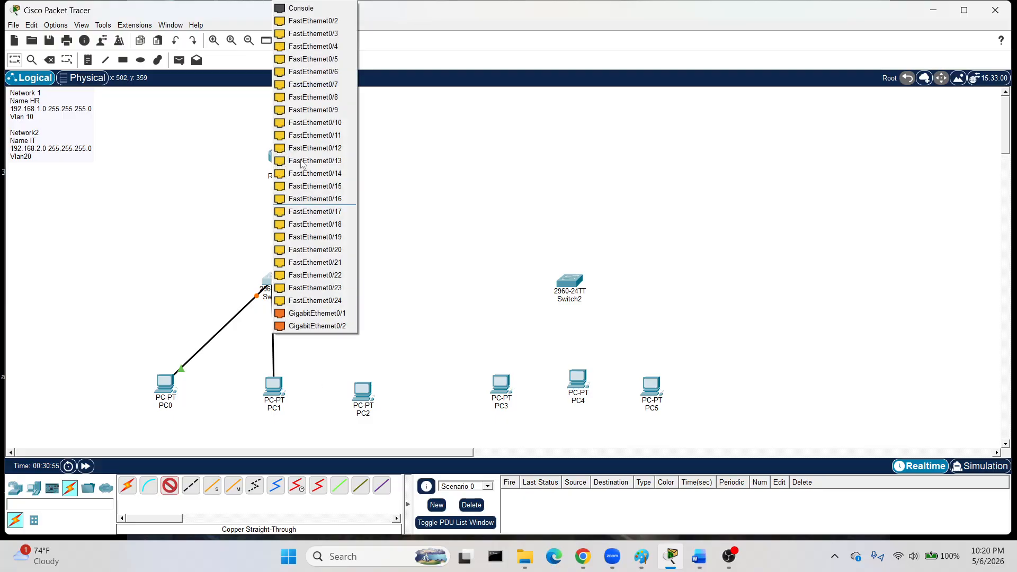
left_click(307, 20)
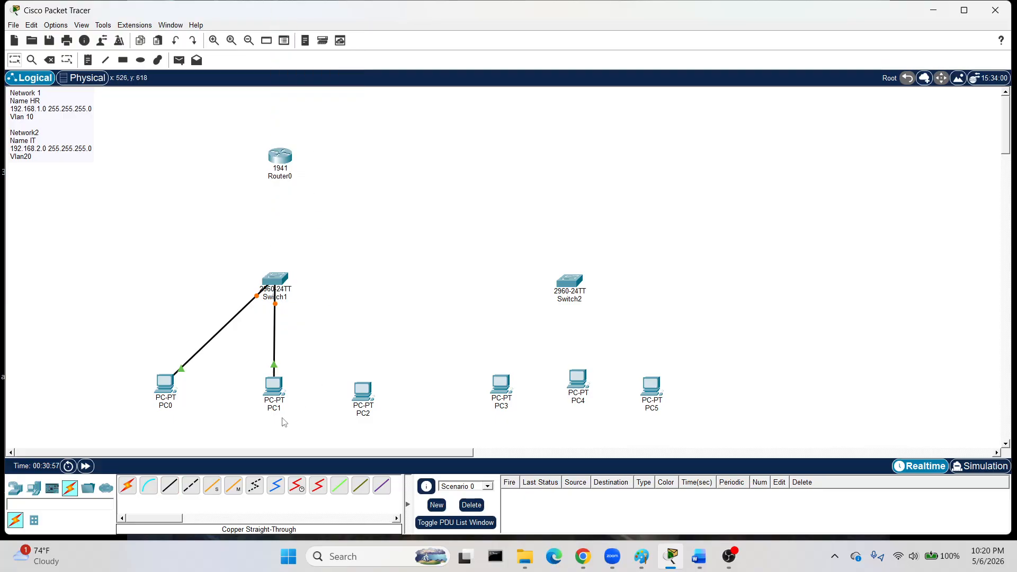
Connect PC2's FastEthernet0 to Switch1's FastEthernet0/3 with a copper straight-through cable.
left_click(170, 485)
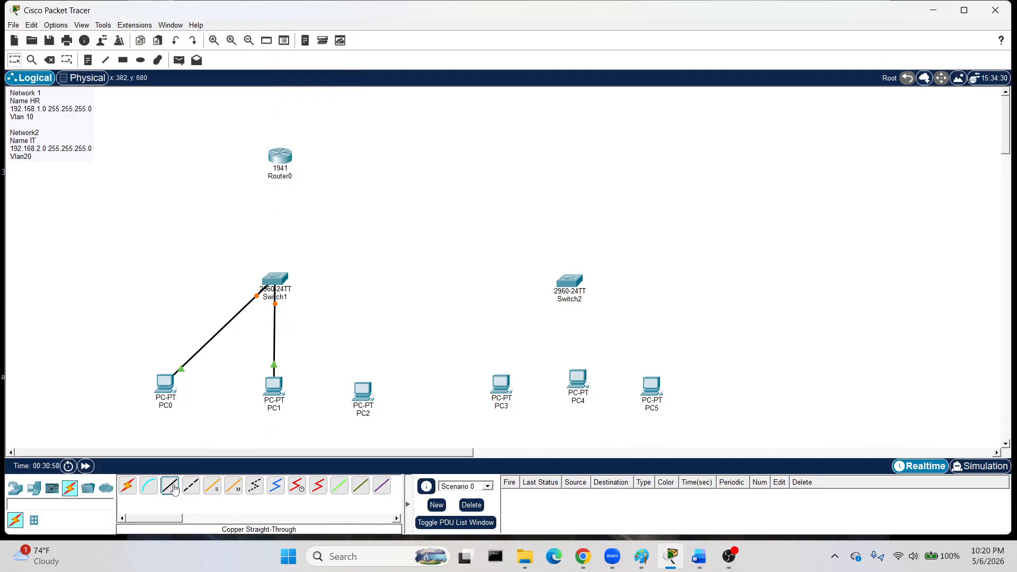
left_click(369, 392)
left_click(402, 433)
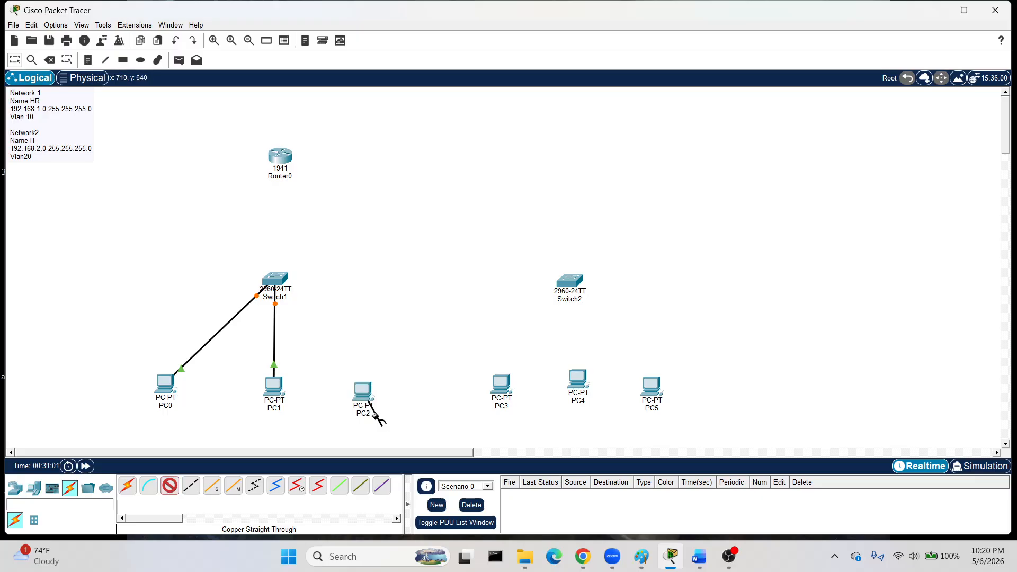
left_click(274, 281)
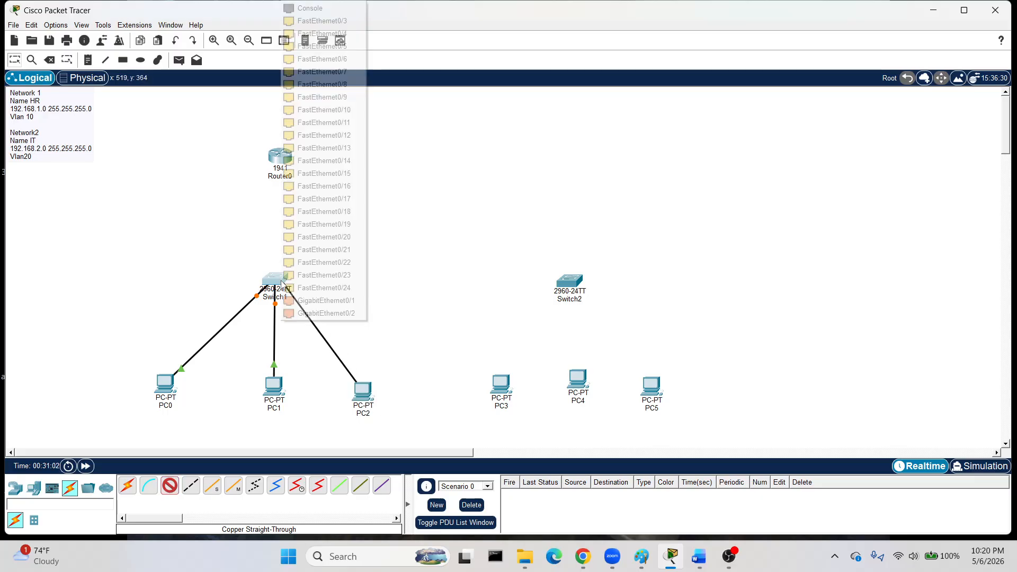
left_click(306, 22)
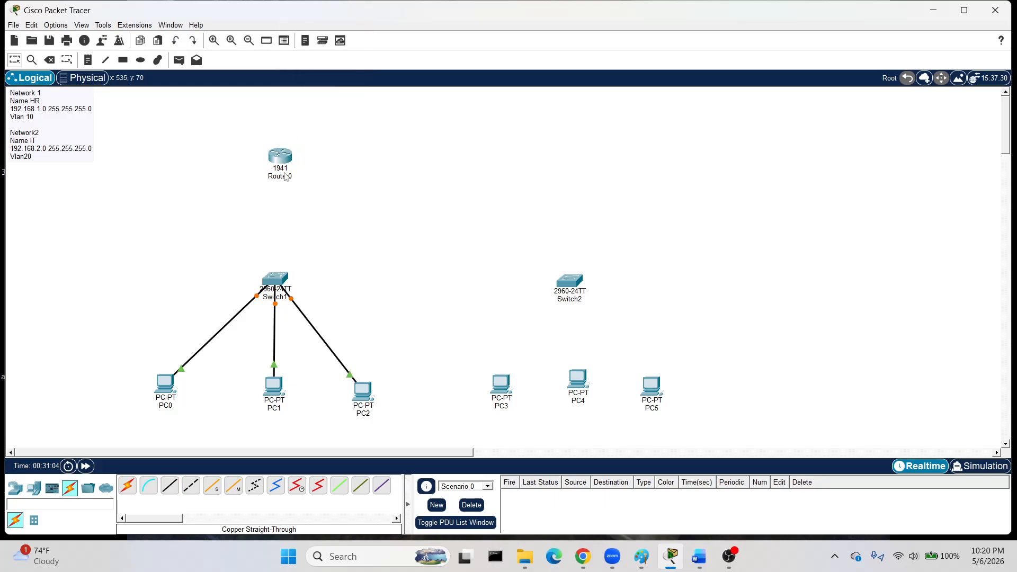
Connect Switch1's GigabitEthernet0/1 to Router0's GigabitEthernet0/0 with a copper straight-through cable.
left_click(170, 485)
left_click(279, 278)
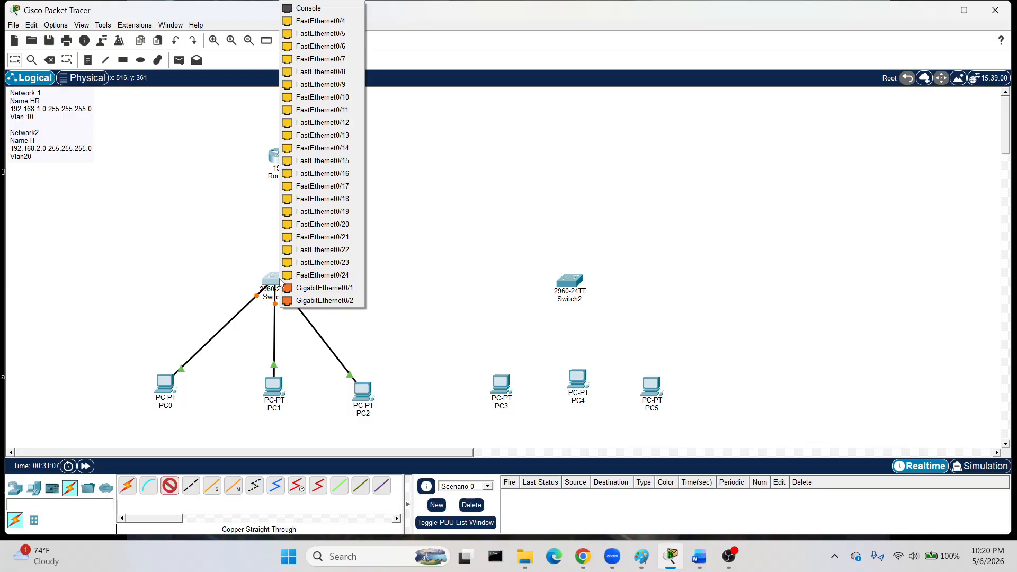
left_click(299, 290)
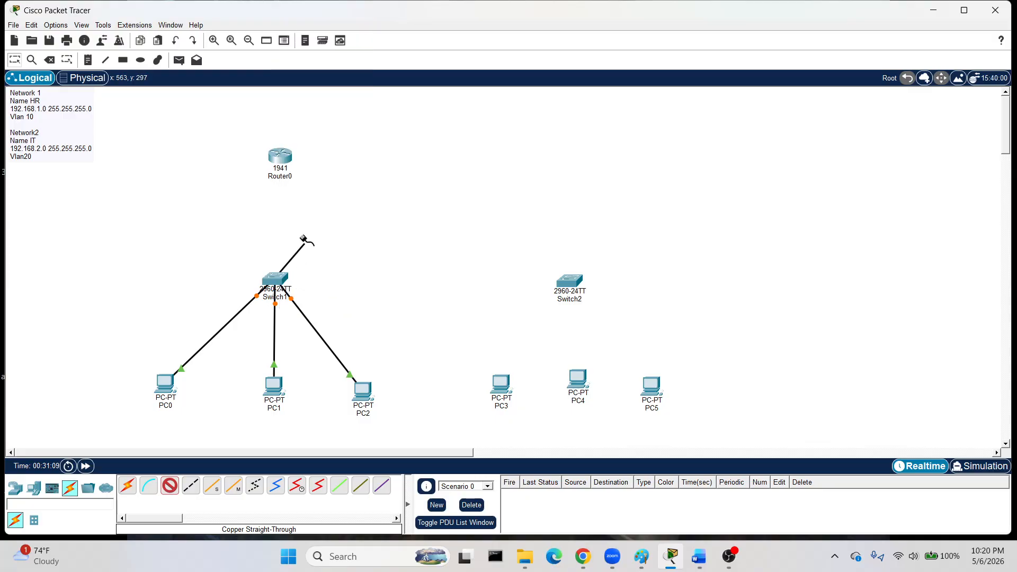
left_click(281, 154)
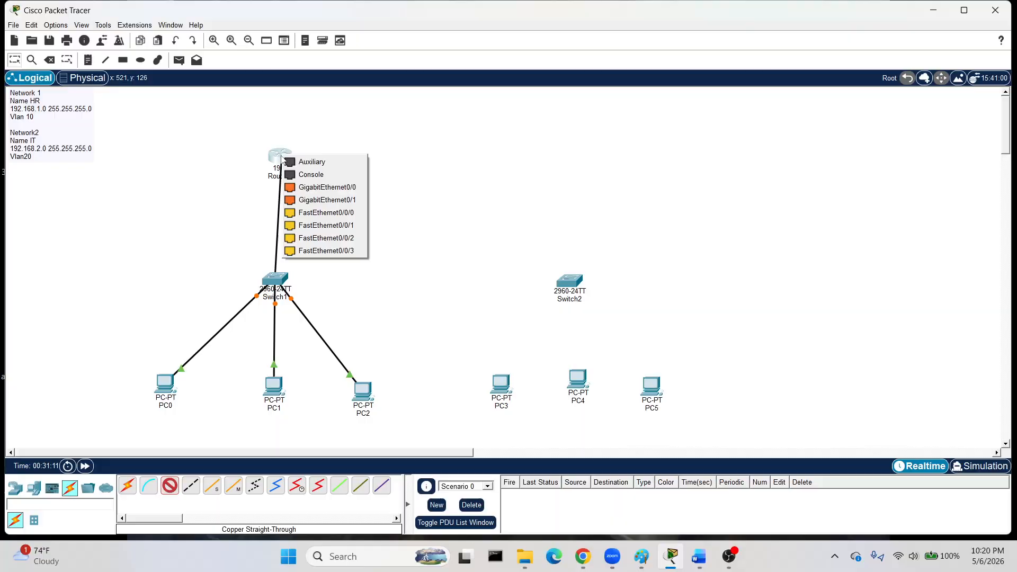
left_click(306, 191)
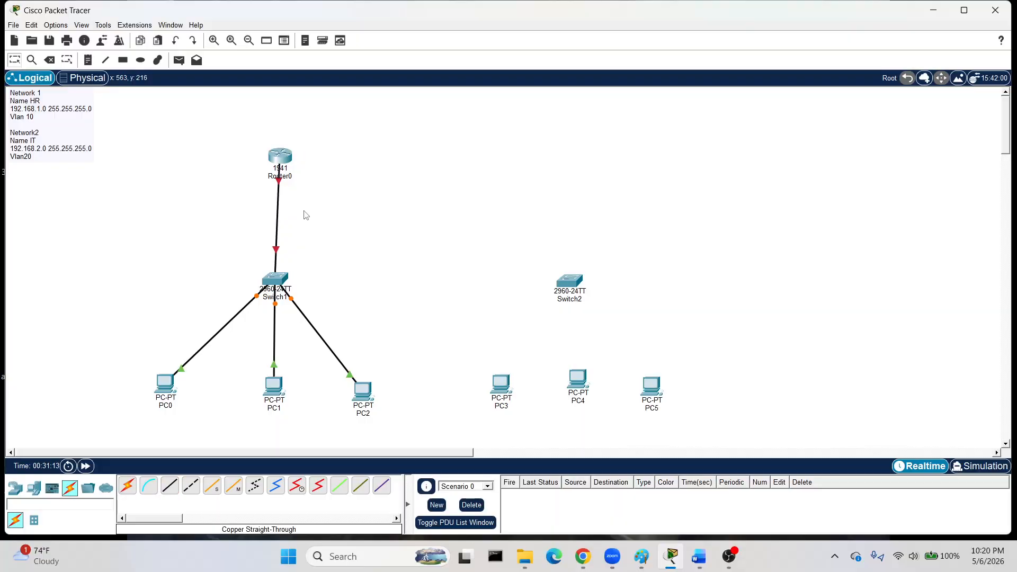
Connect Switch1's GigabitEthernet0/2 to Switch2's GigabitEthernet0/1 with a copper straight-through cable.
left_click(172, 492)
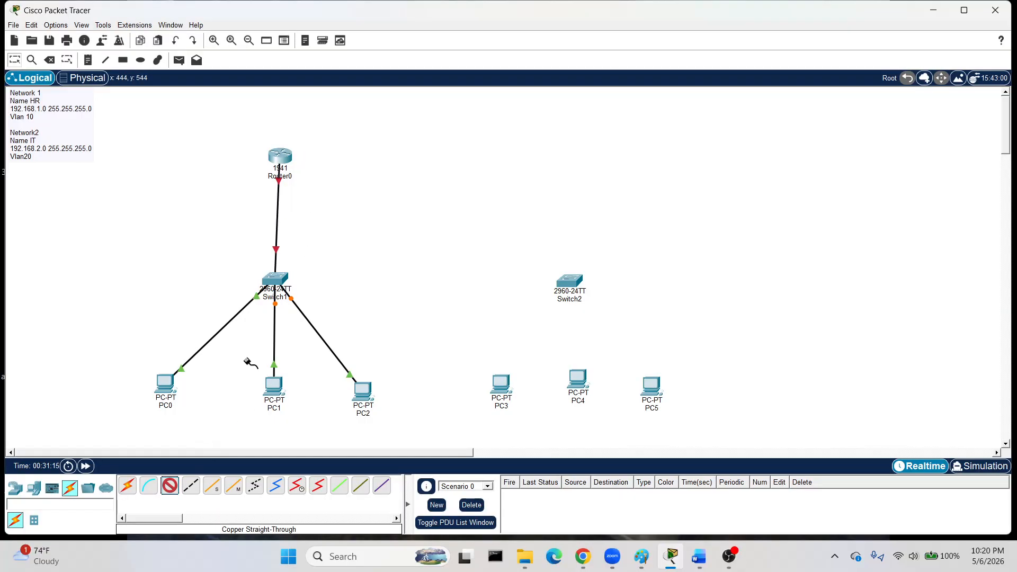
left_click(274, 279)
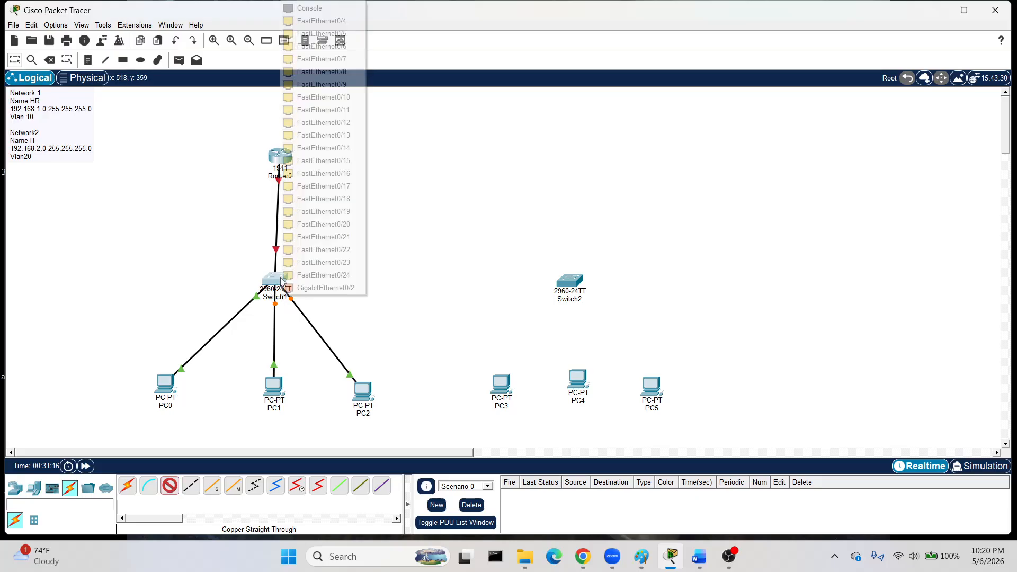
left_click(310, 288)
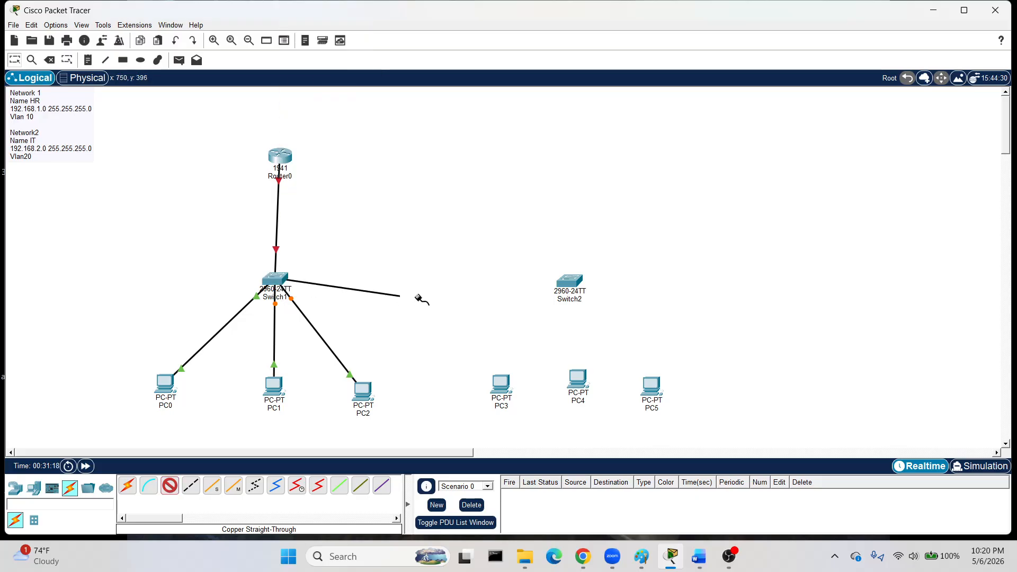
left_click(570, 284)
left_click(609, 326)
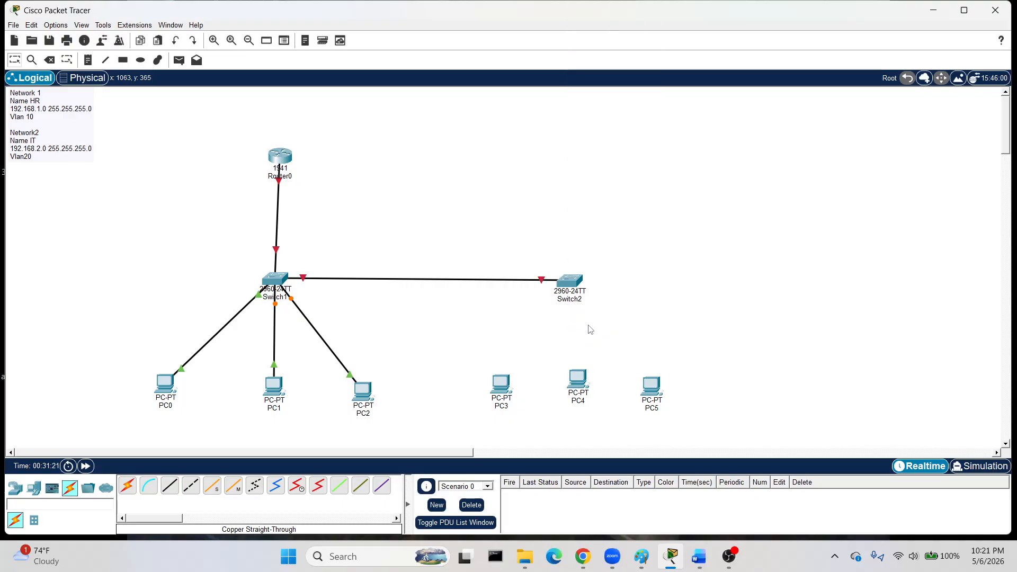
Connect PC3's FastEthernet0 to Switch2's FastEthernet0/1 with a copper straight-through cable.
left_click(170, 485)
left_click(500, 386)
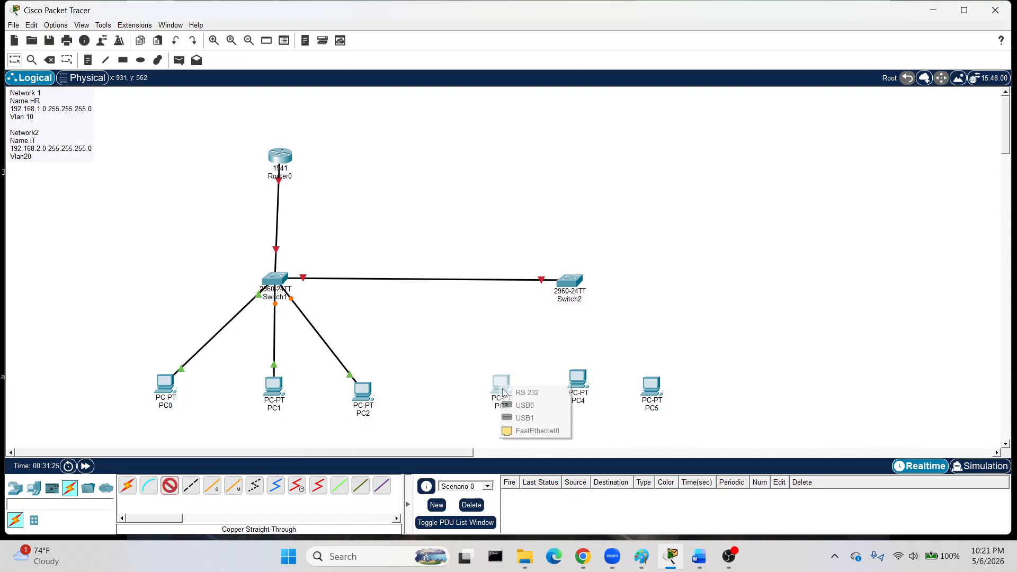
left_click(524, 431)
left_click(567, 282)
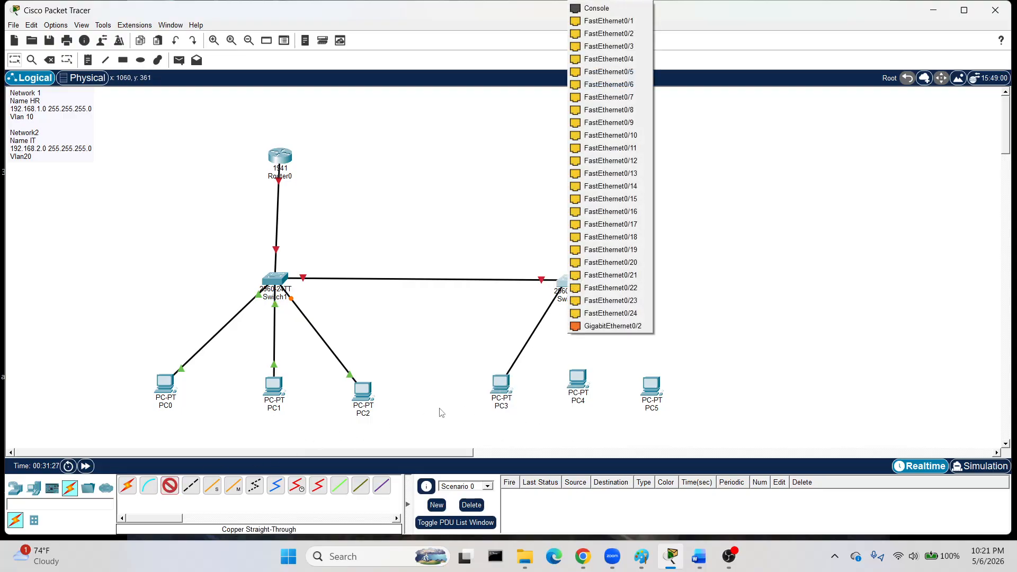
left_click(609, 21)
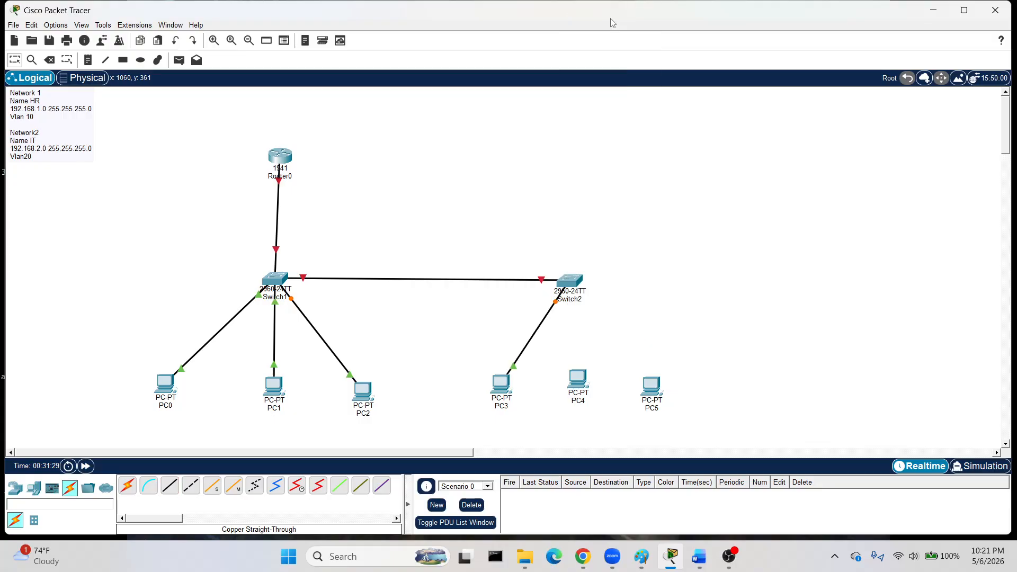
Connect PC4's FastEthernet0 to Switch2's FastEthernet0/2 with a copper straight-through cable.
left_click(169, 486)
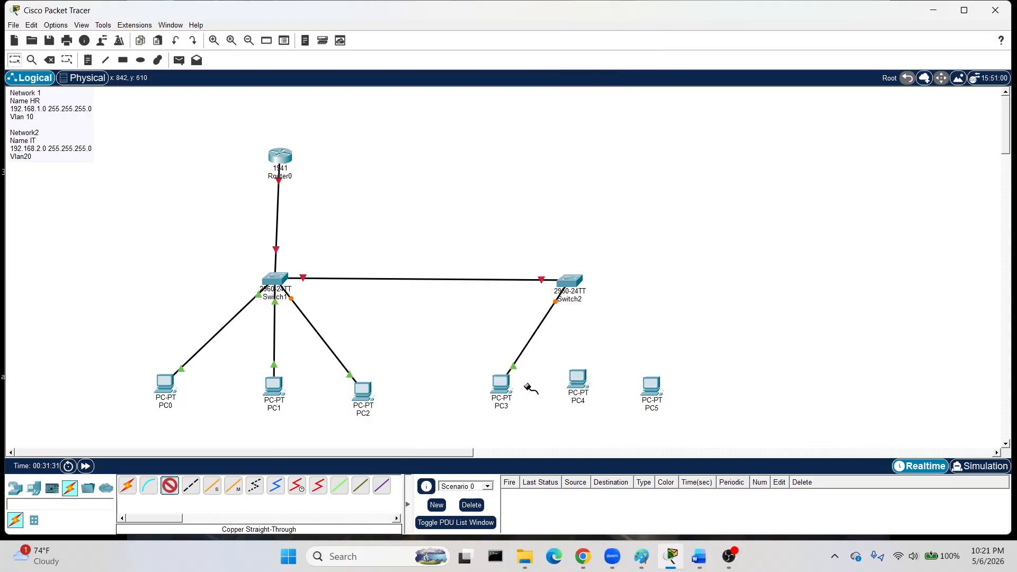
left_click(584, 382)
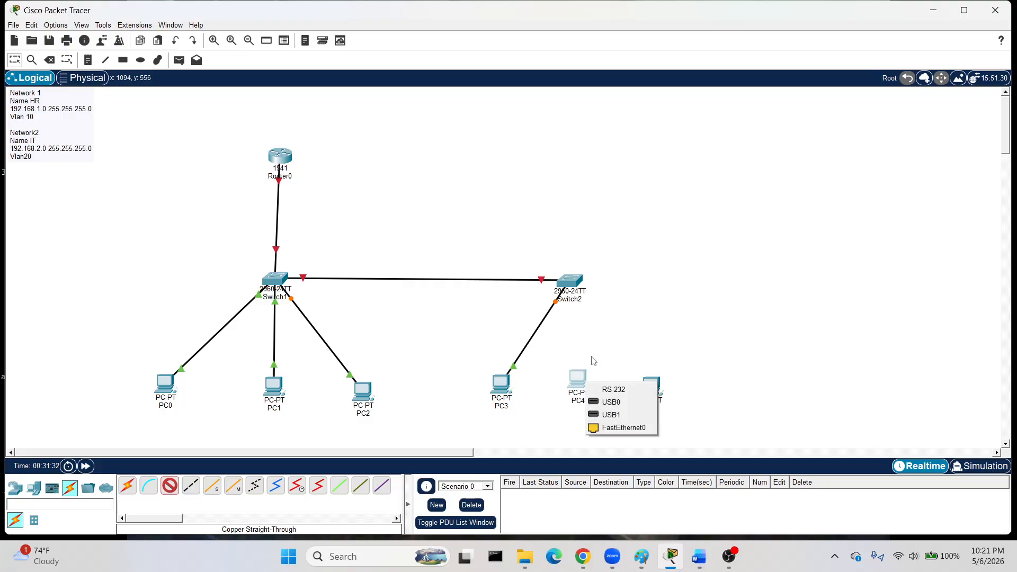
left_click(617, 427)
left_click(574, 281)
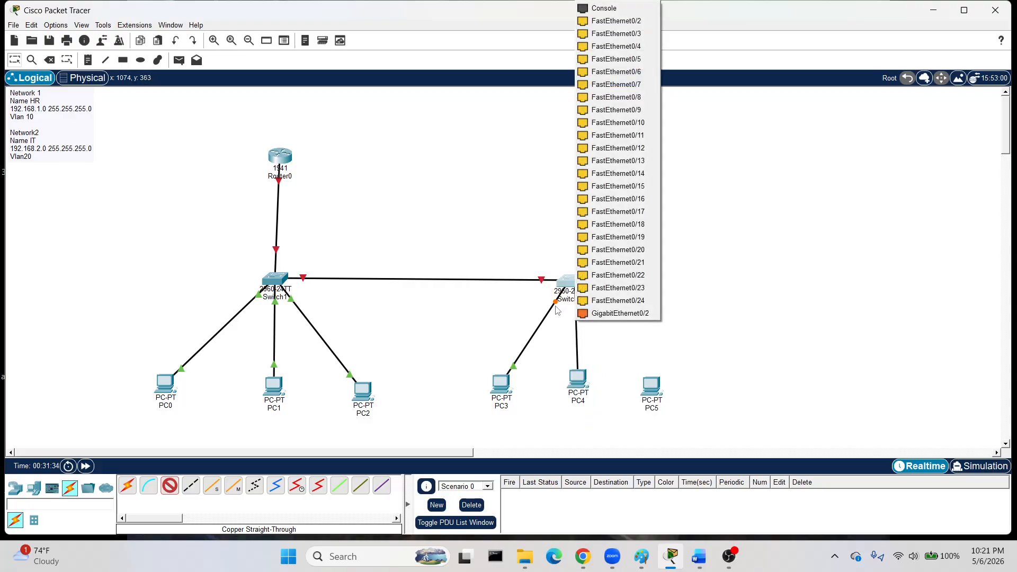
left_click(600, 27)
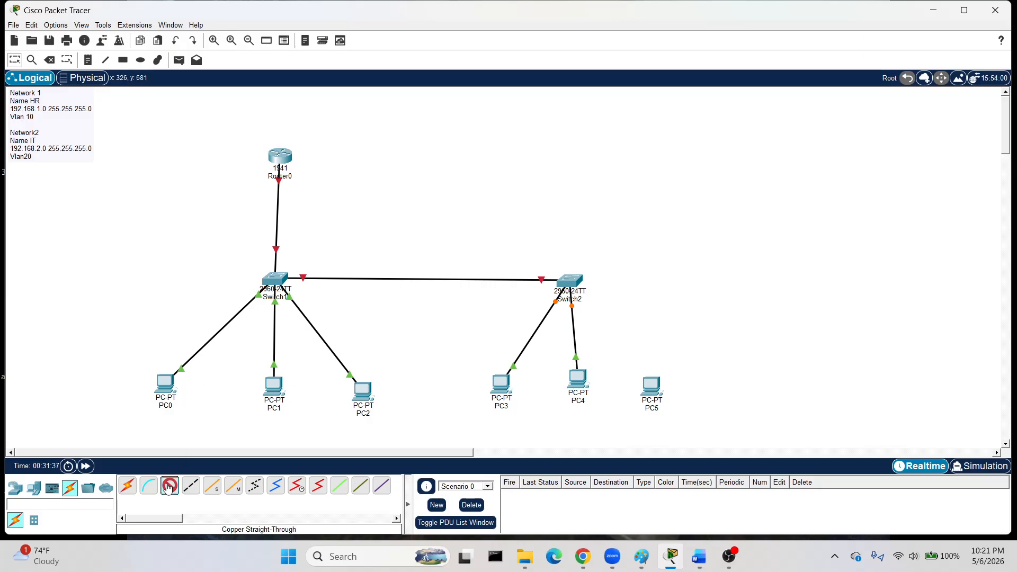
Connect PC5's FastEthernet0 to Switch2's FastEthernet0/3 with a copper straight-through cable.
left_click(651, 388)
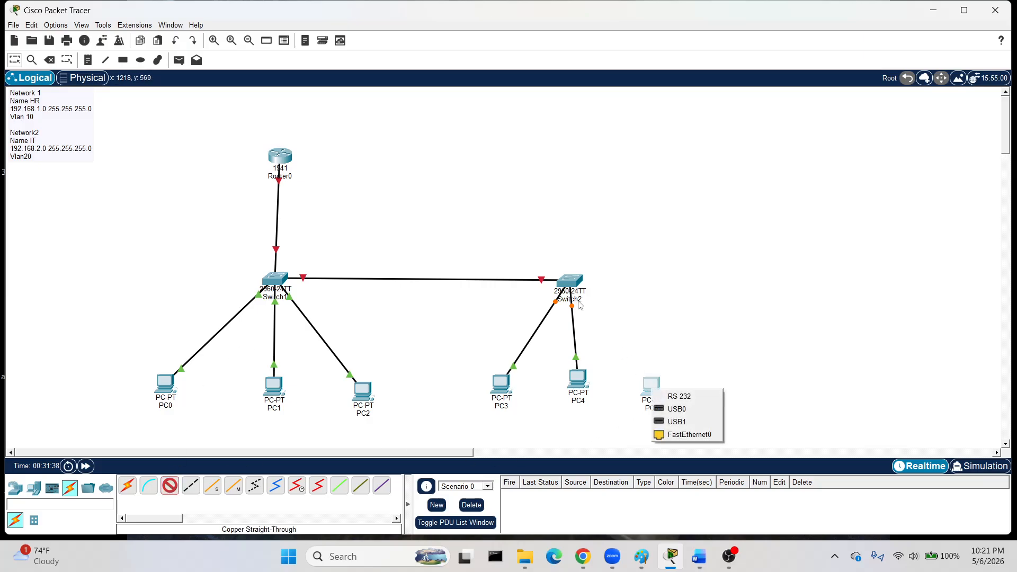
left_click(687, 434)
left_click(571, 282)
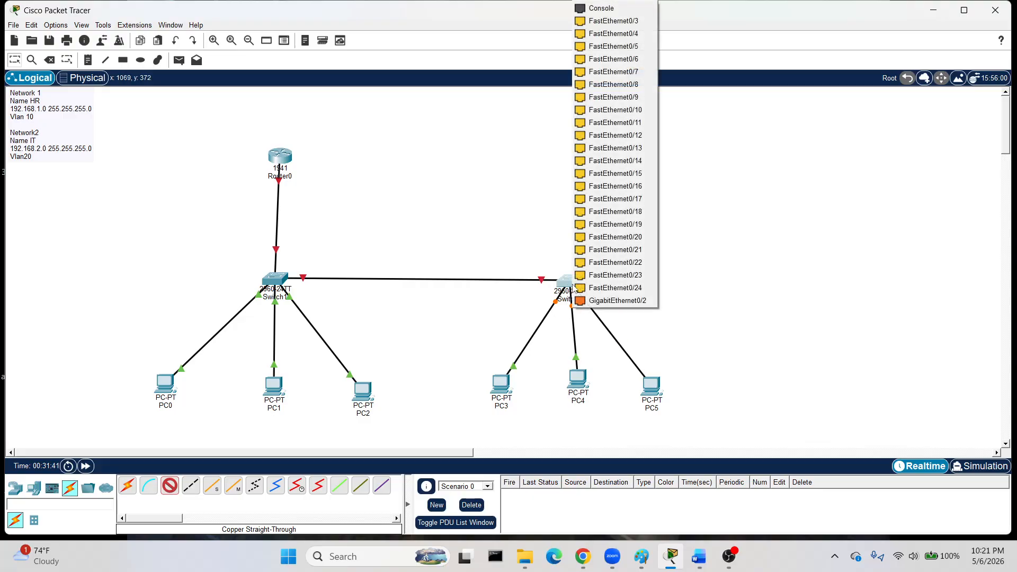
left_click(604, 23)
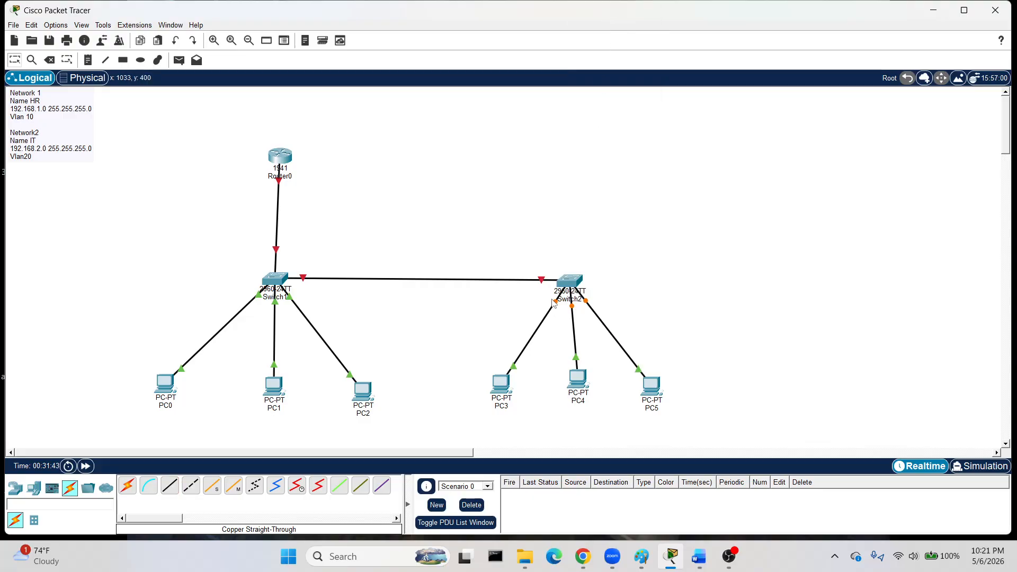
Move Switch2 with PC3, PC4 and PC5 closer to Switch1, and raise Switch1 with PC0, PC1 and PC2 level with Switch2.
left_click_drag(486, 250, 706, 439)
left_click_drag(571, 285, 479, 290)
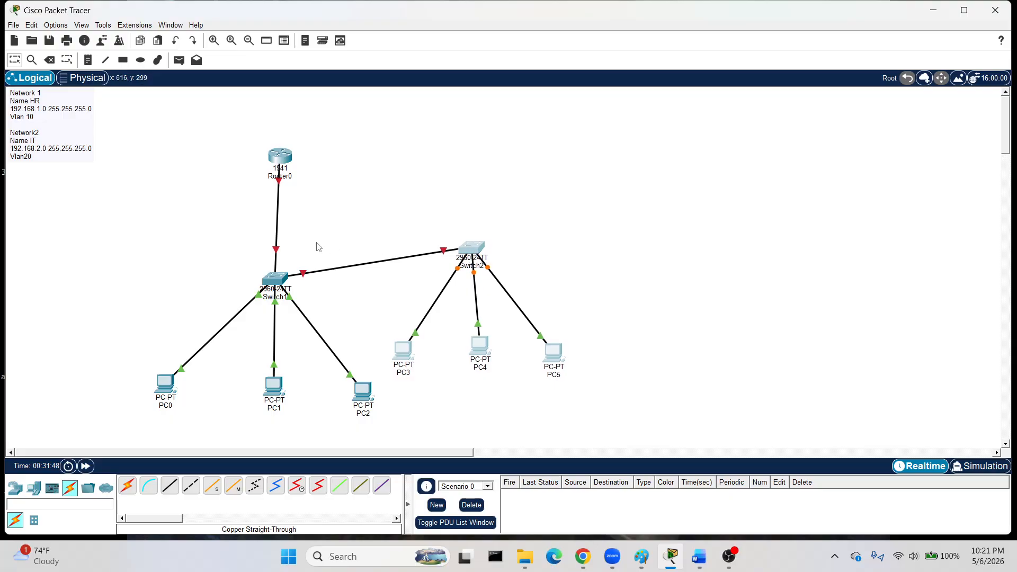
left_click(274, 280)
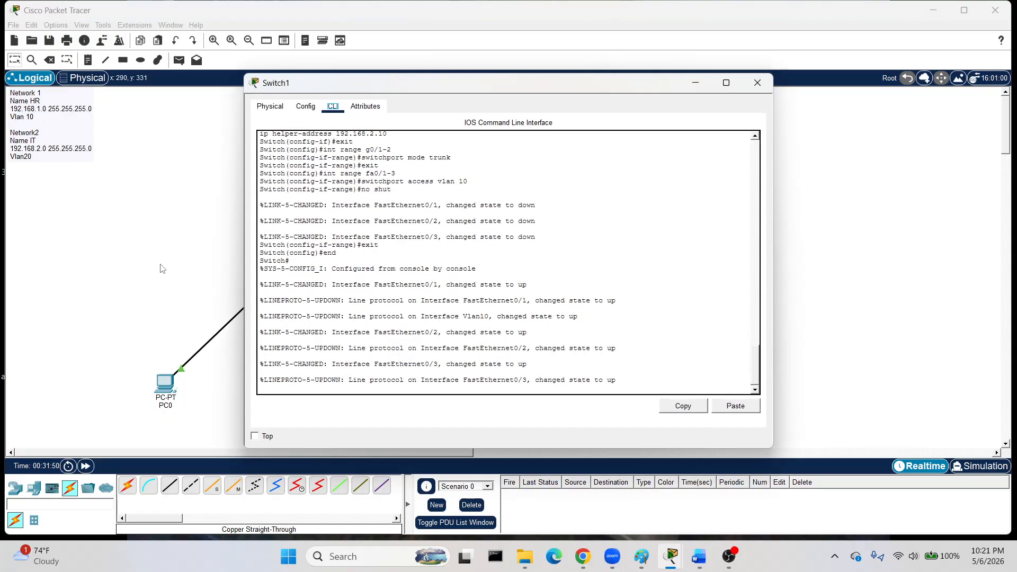
left_click(159, 265)
left_click_drag(75, 249, 370, 453)
left_click_drag(278, 288, 277, 253)
left_click(670, 282)
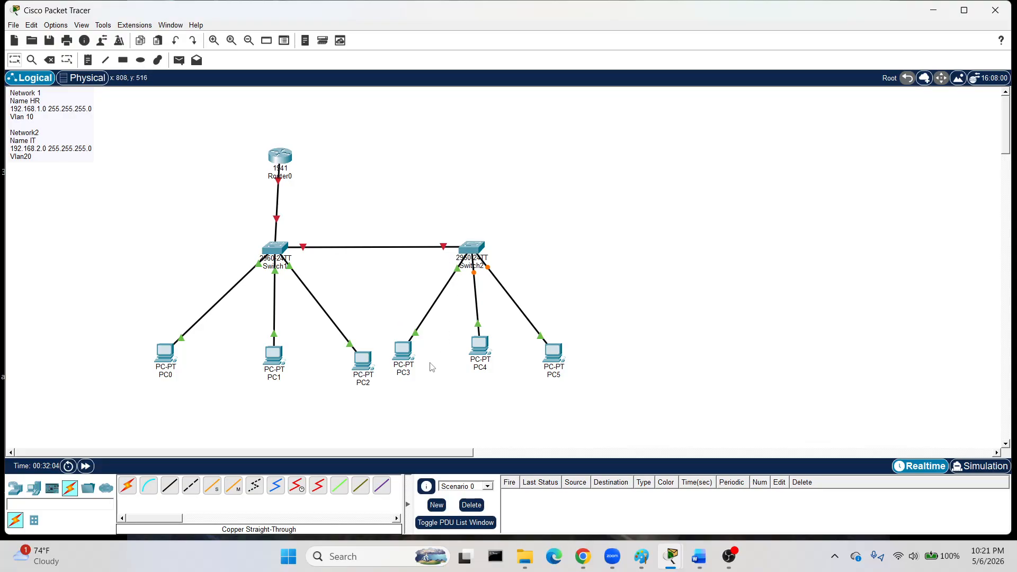
Give Router0's GigabitEthernet0/0 the IPv4 address 10.0.0.1 with subnet mask 255.0.0.0 and close the router's window.
mouse_move(403, 361)
mouse_move(560, 365)
left_click(272, 155)
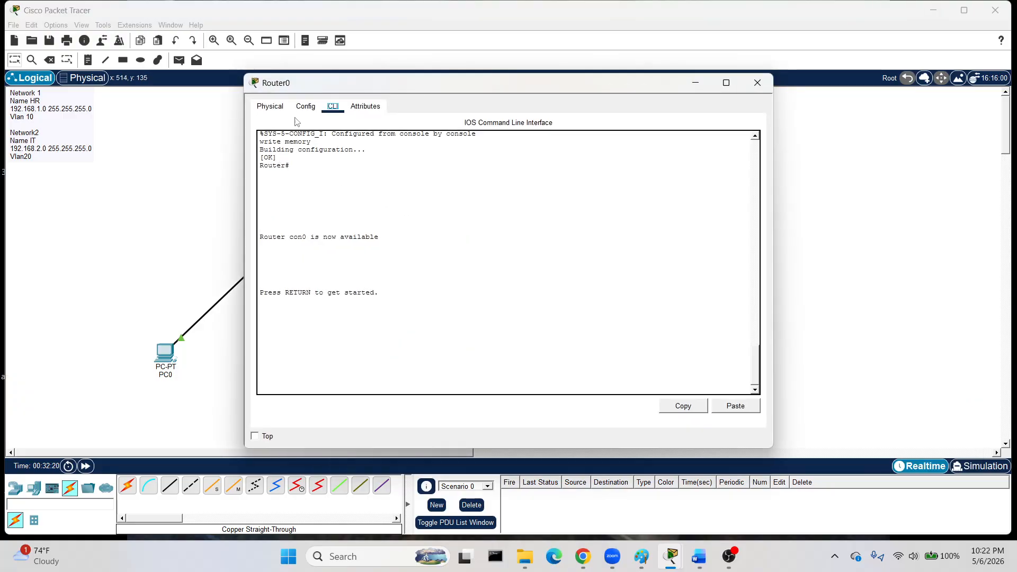
left_click(305, 106)
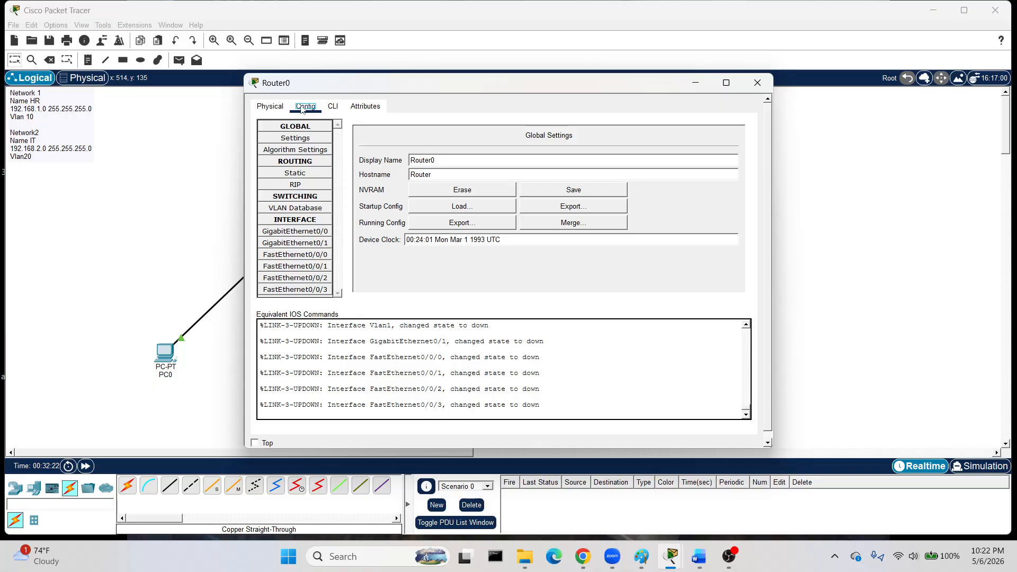
left_click(318, 233)
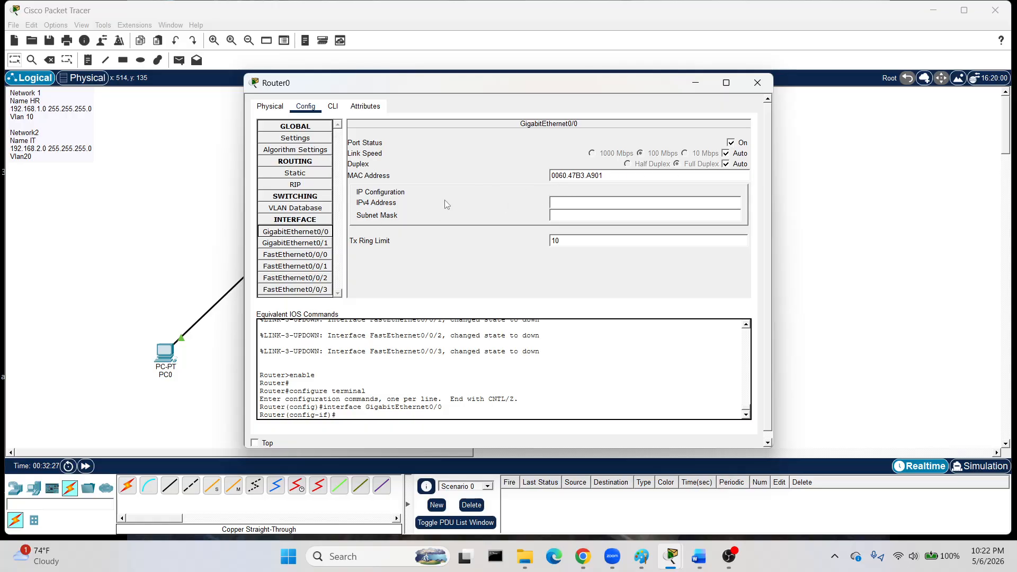
left_click(552, 202)
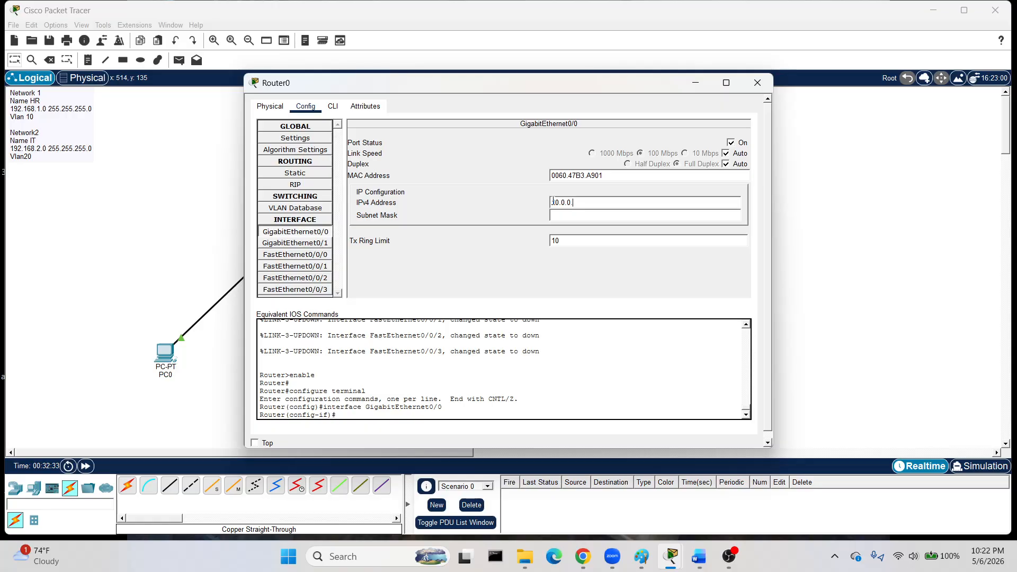
key("Tab")
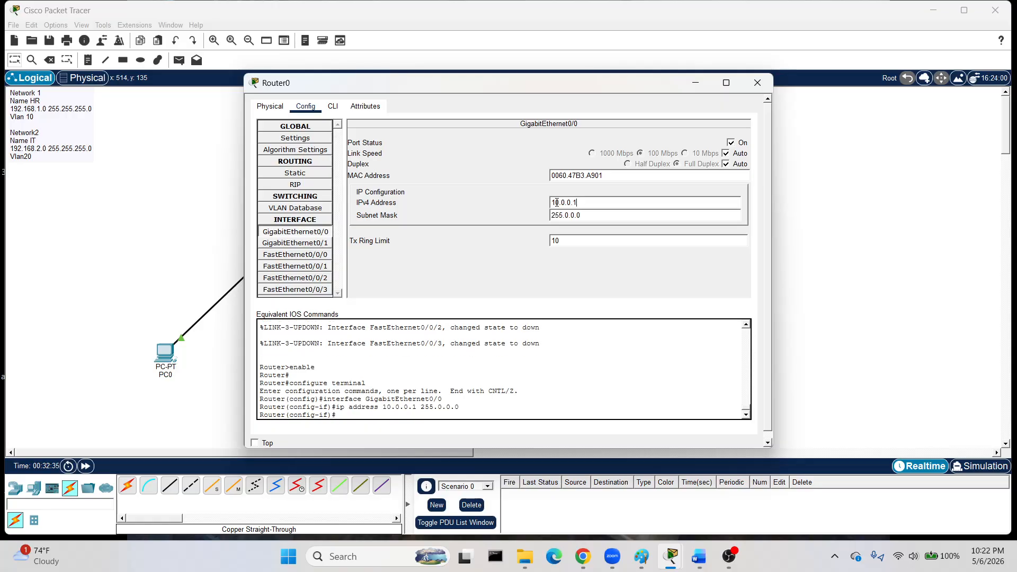
left_click(758, 82)
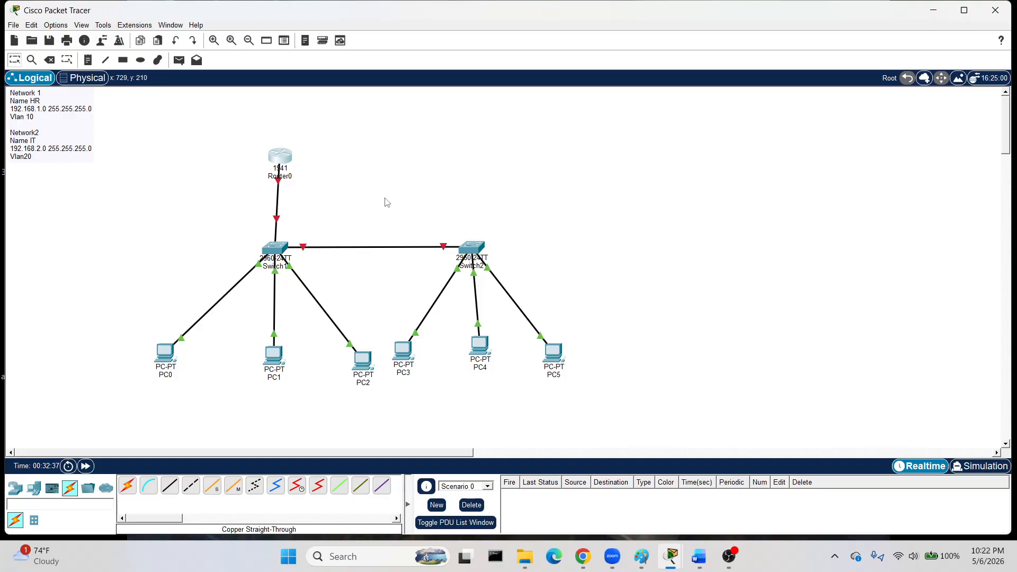
Turn on Switch1's GigabitEthernet0/1 trunk port and remove the default VLAN 1 from its allowed VLANs.
left_click(278, 243)
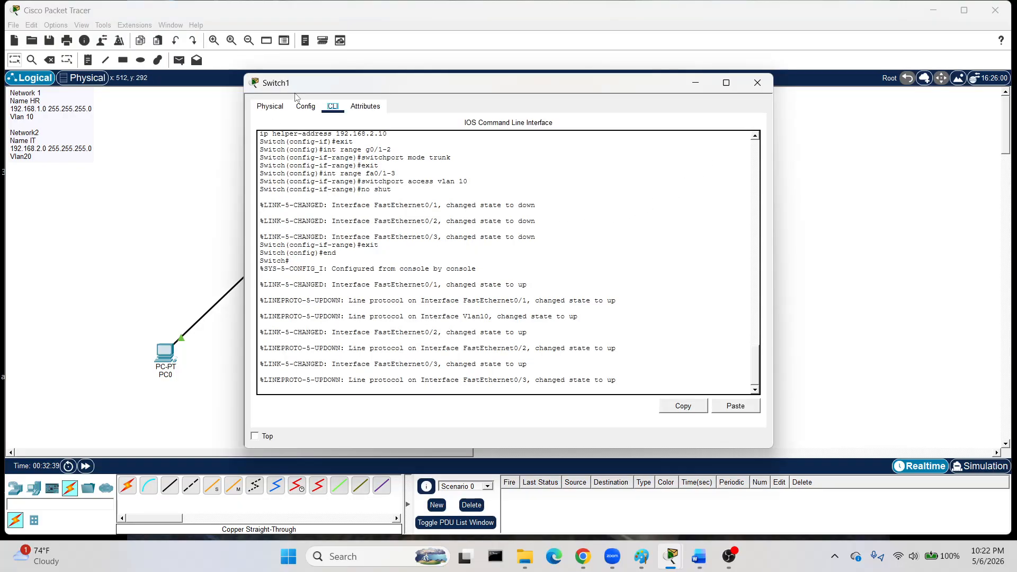
left_click(305, 106)
scroll(289, 226, "down", 5)
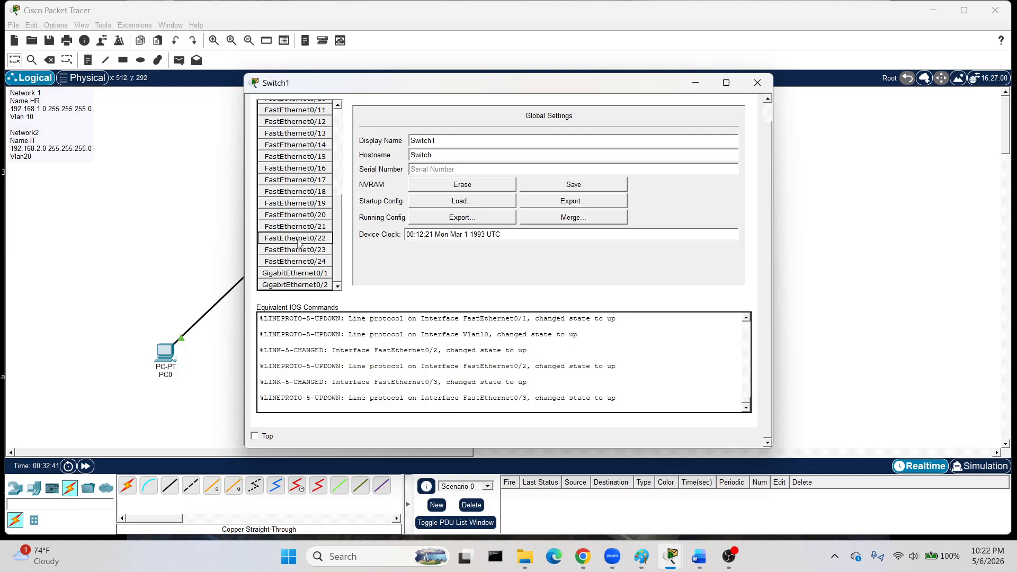
left_click(324, 273)
left_click(731, 123)
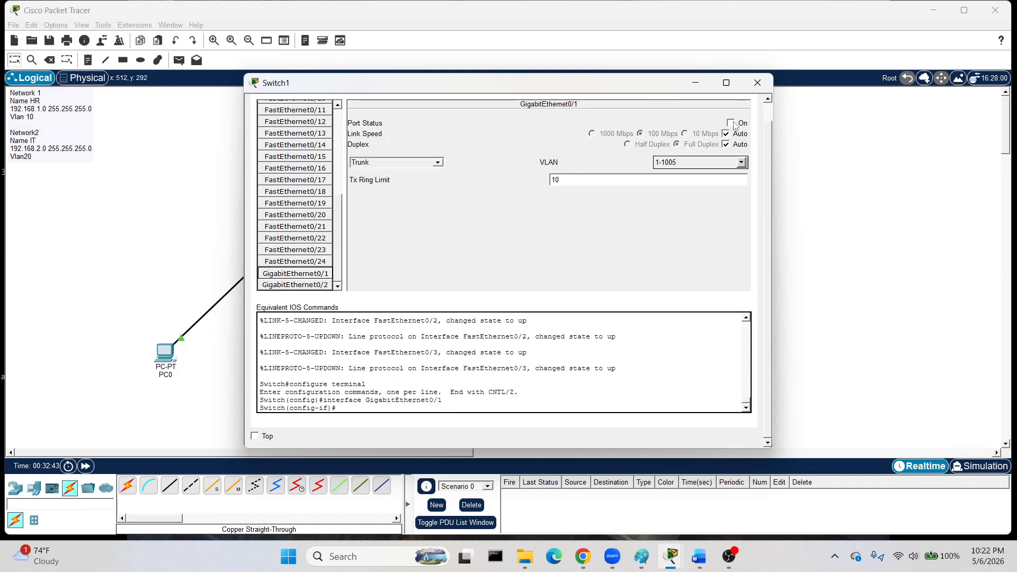
left_click(741, 163)
left_click(654, 192)
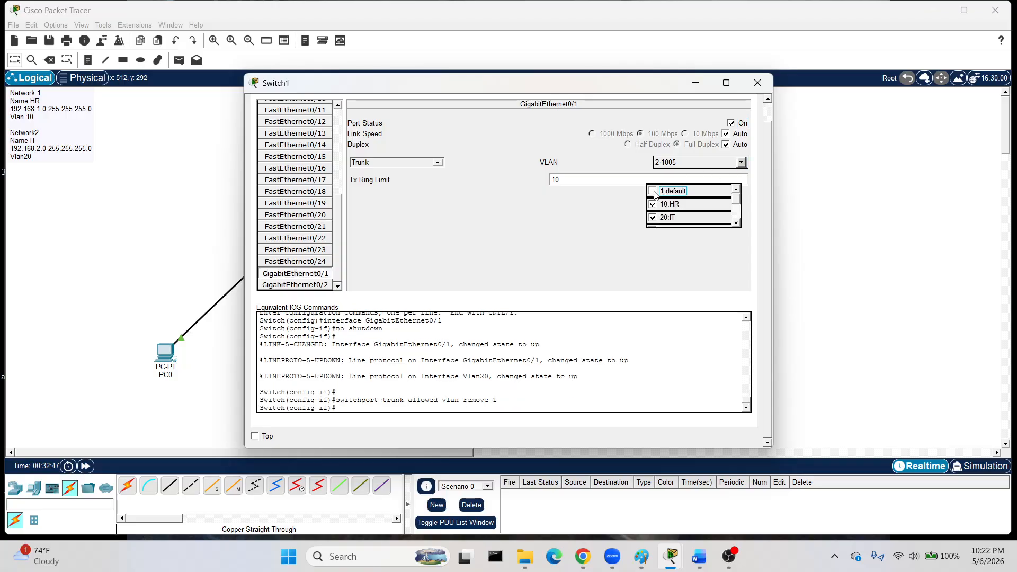
Remove VLANs 1002, 1003, 1004 and 1005 from the allowed VLANs of Switch1's GigabitEthernet0/1 trunk port.
scroll(654, 195, "down", 2)
left_click(653, 221)
left_click(653, 208)
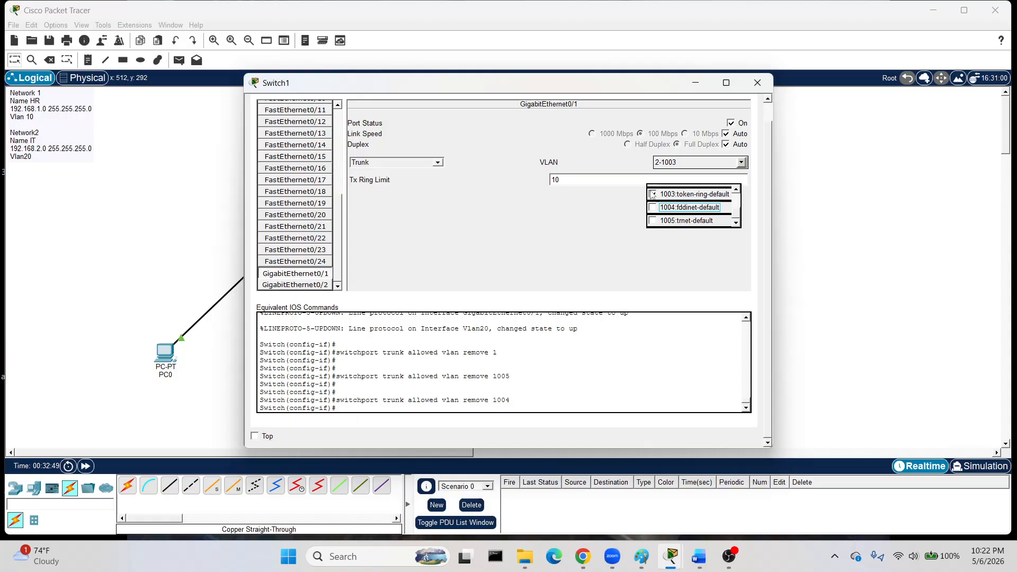
left_click(653, 194)
scroll(655, 202, "up", 1)
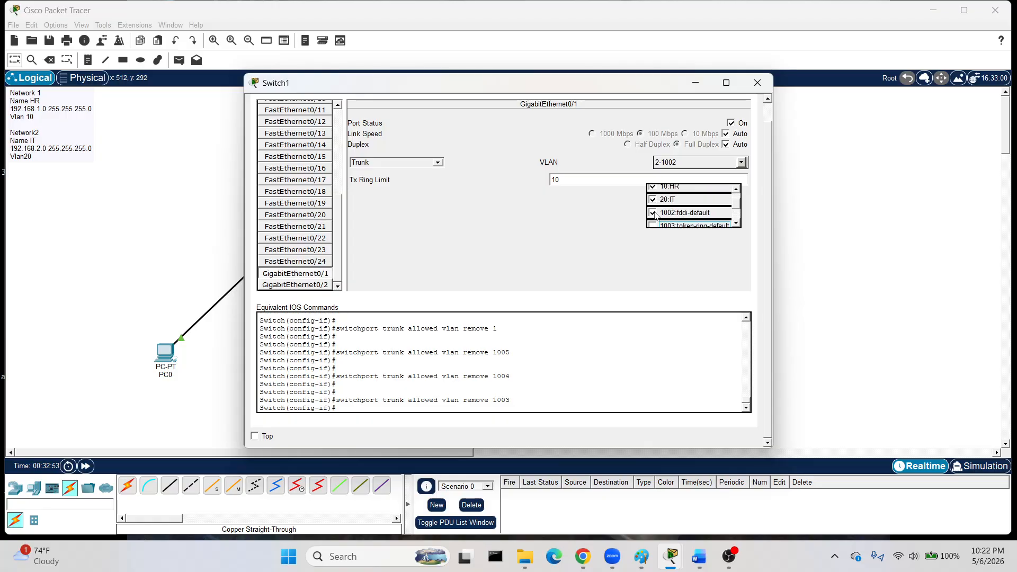
left_click(653, 213)
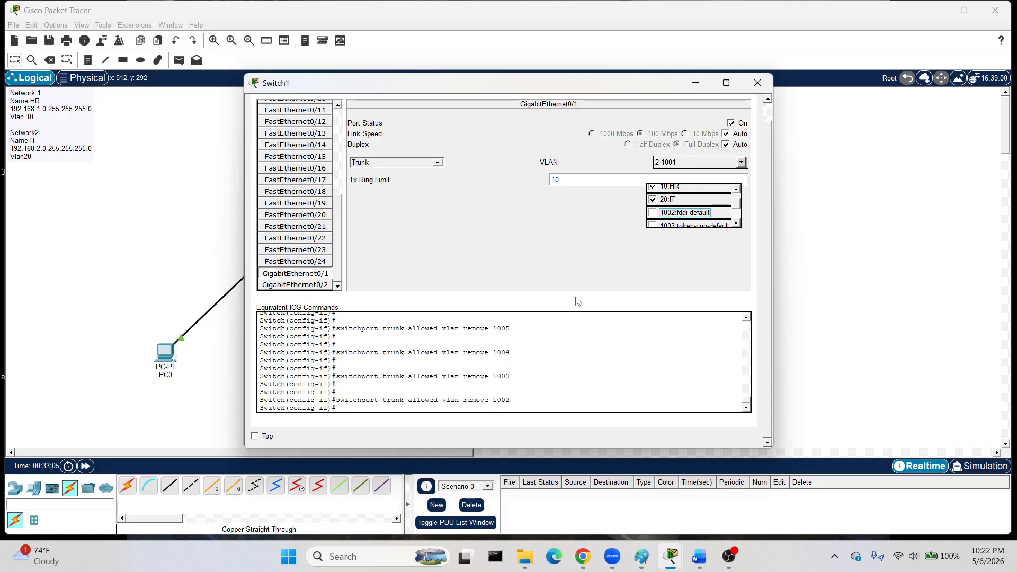
left_click(655, 213)
left_click(651, 215)
Remove VLANs 1, 1002, 1003, 1004 and 1005 from the allowed VLANs of Switch1's GigabitEthernet0/2 trunk port.
left_click(309, 285)
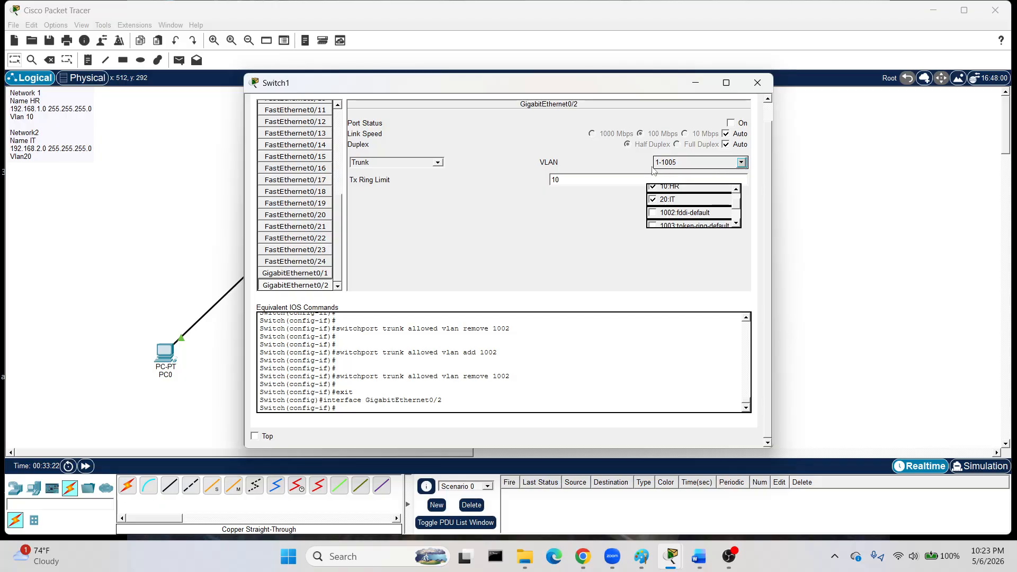
left_click(630, 169)
left_click(742, 163)
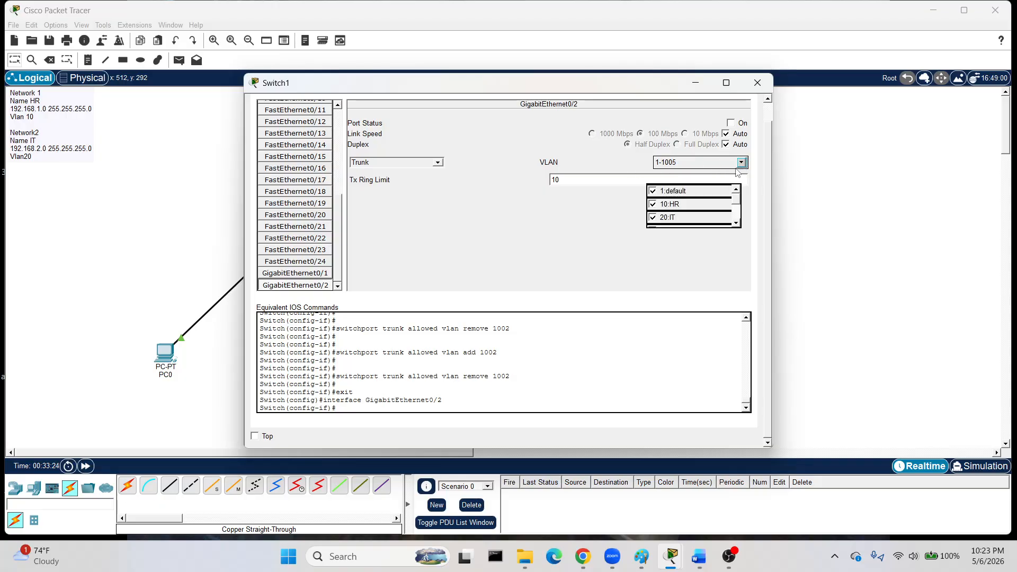
left_click(653, 191)
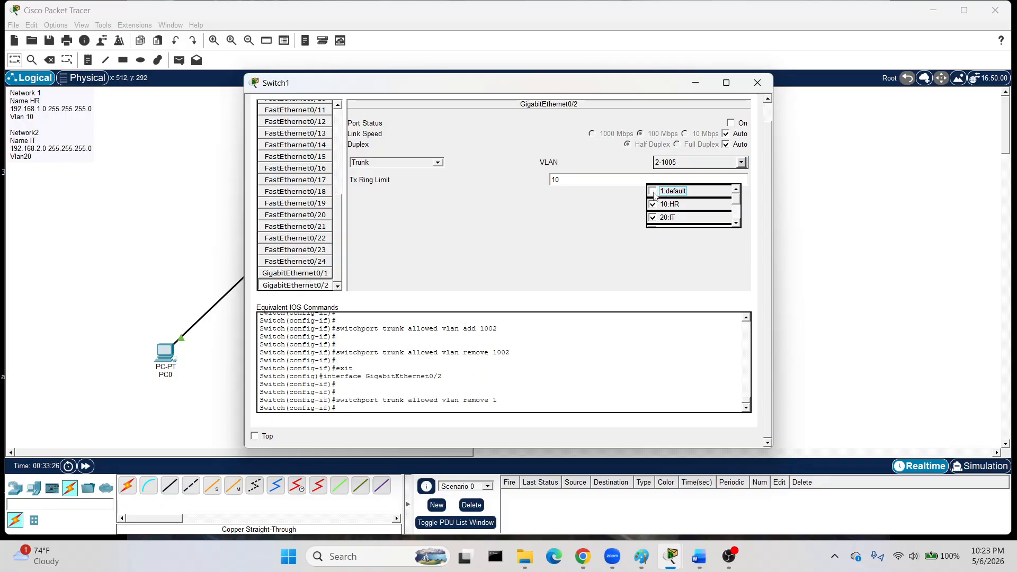
scroll(655, 204, "down", 1)
left_click(653, 199)
left_click(653, 212)
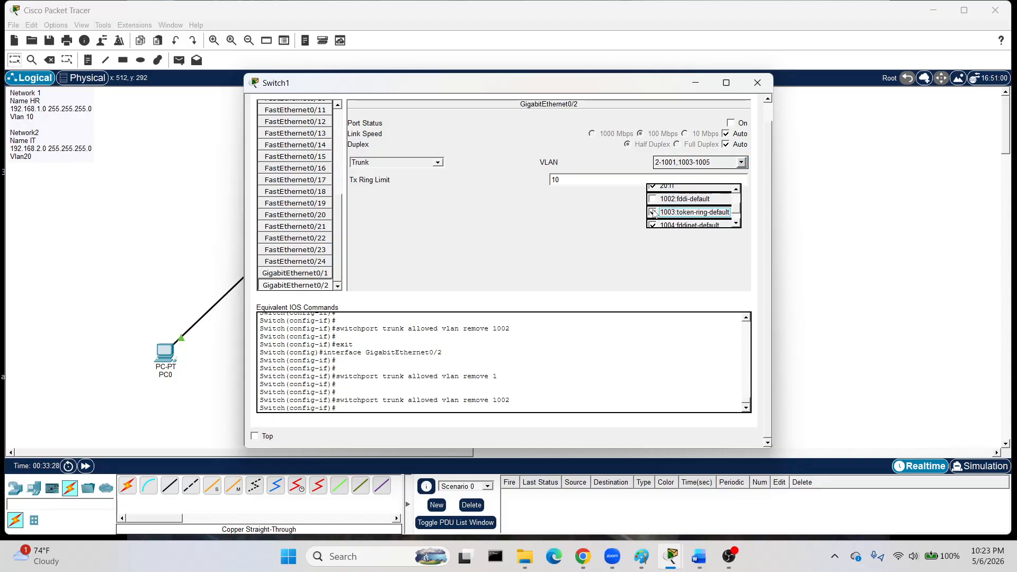
left_click(653, 225)
scroll(654, 217, "down", 1)
left_click(653, 220)
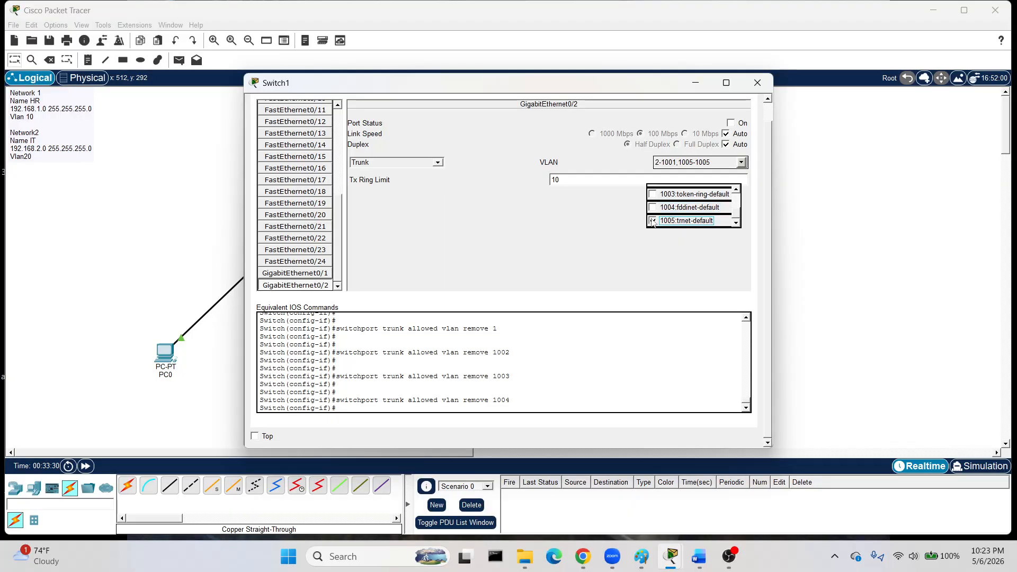
Turn on Switch1's GigabitEthernet0/2 port, recheck the GigabitEthernet0/1 settings and close the switch's window.
left_click(730, 123)
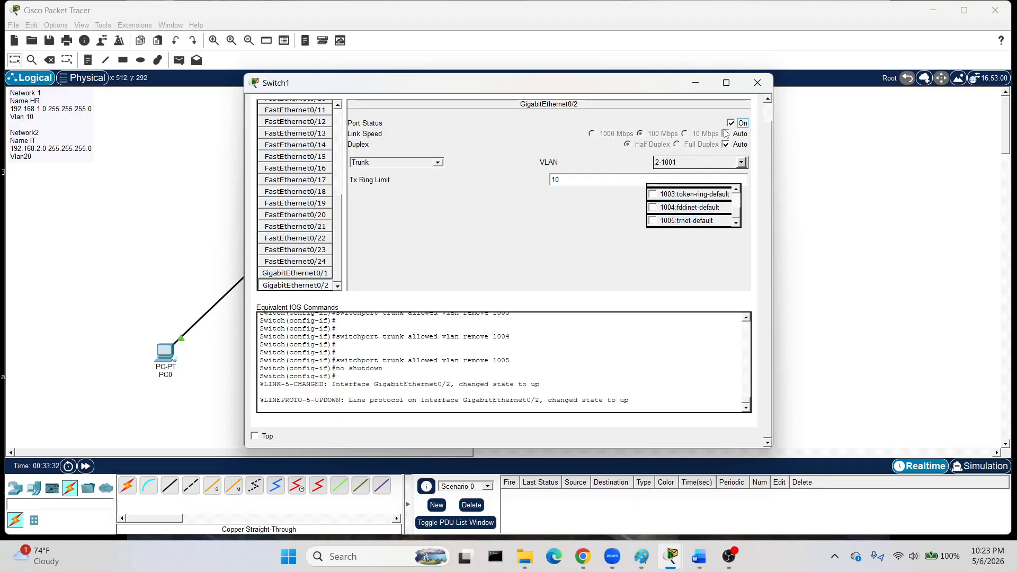
left_click(589, 157)
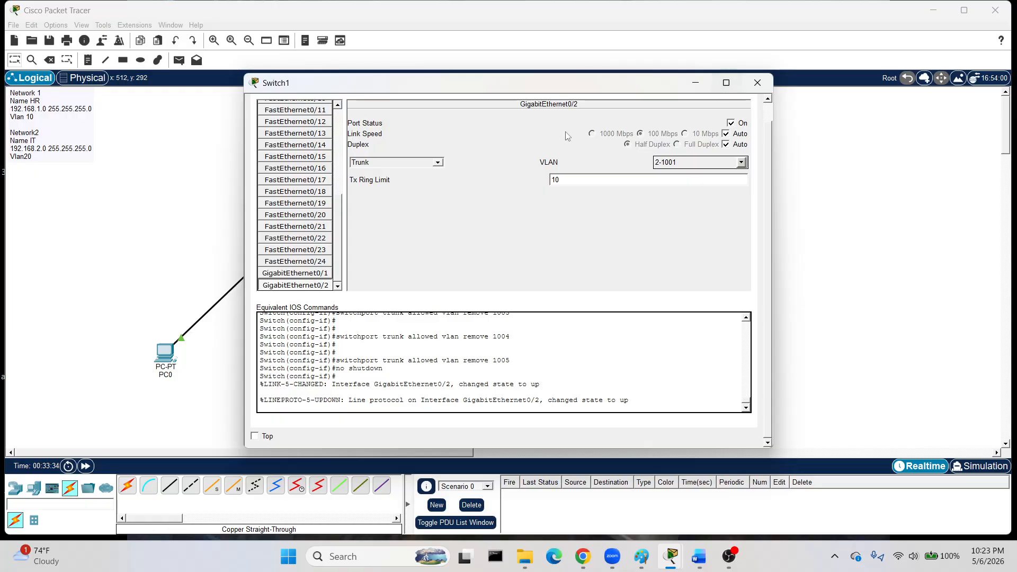
left_click(295, 273)
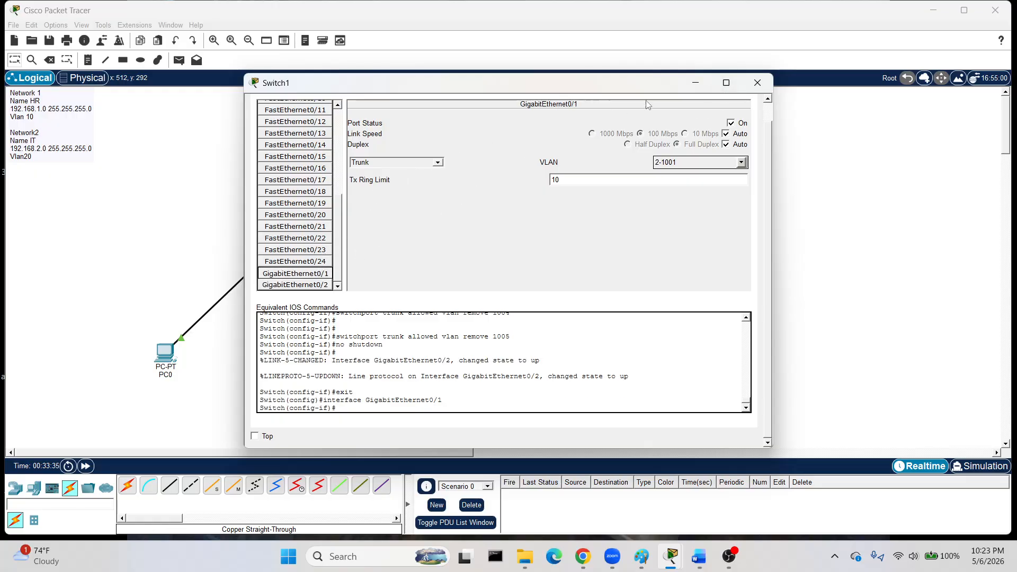
left_click(757, 82)
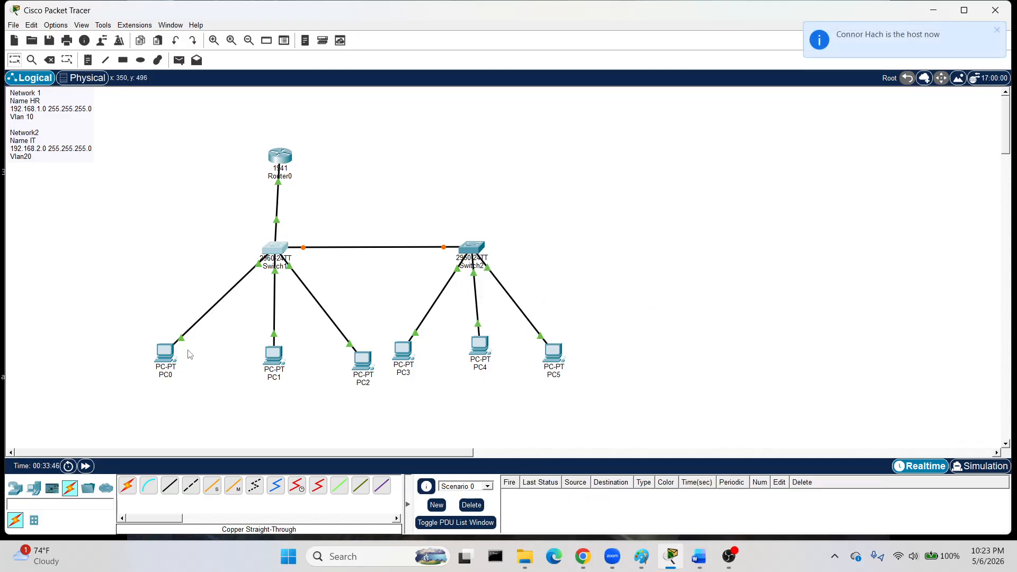
Switch PC0's IPv4 configuration on FastEthernet0 to DHCP and close the PC's window.
left_click(166, 352)
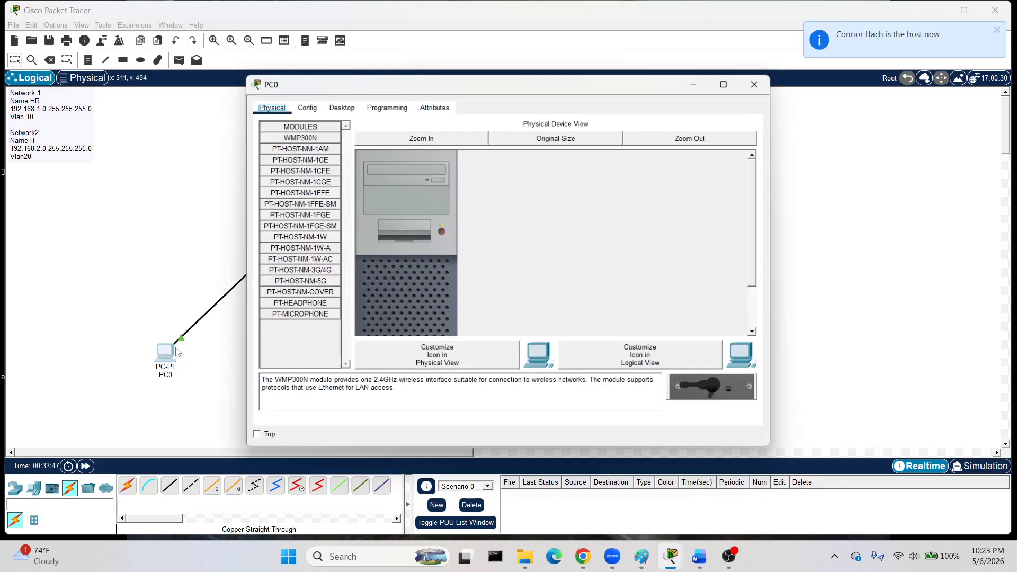
left_click(346, 107)
left_click(315, 157)
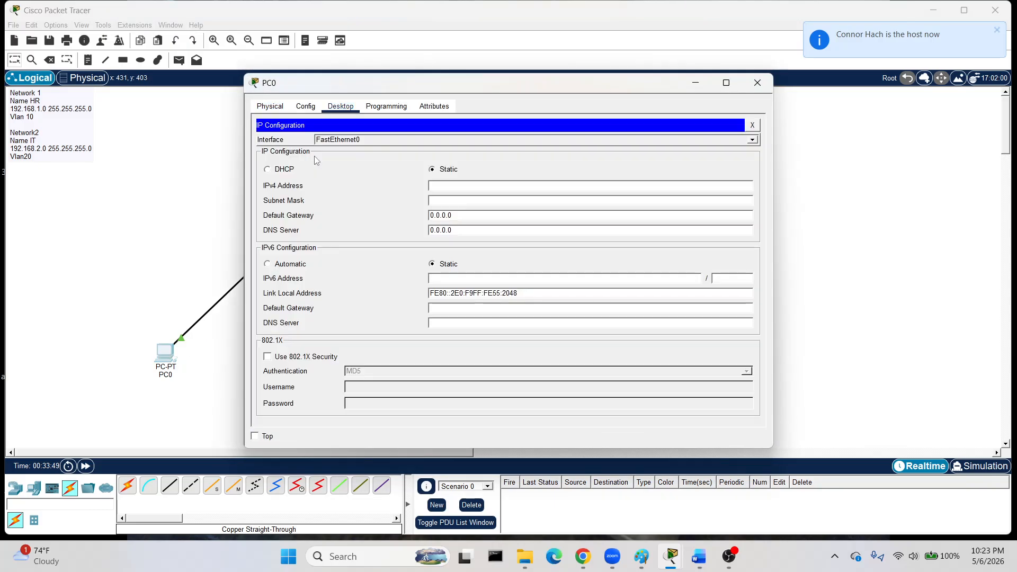
left_click(282, 170)
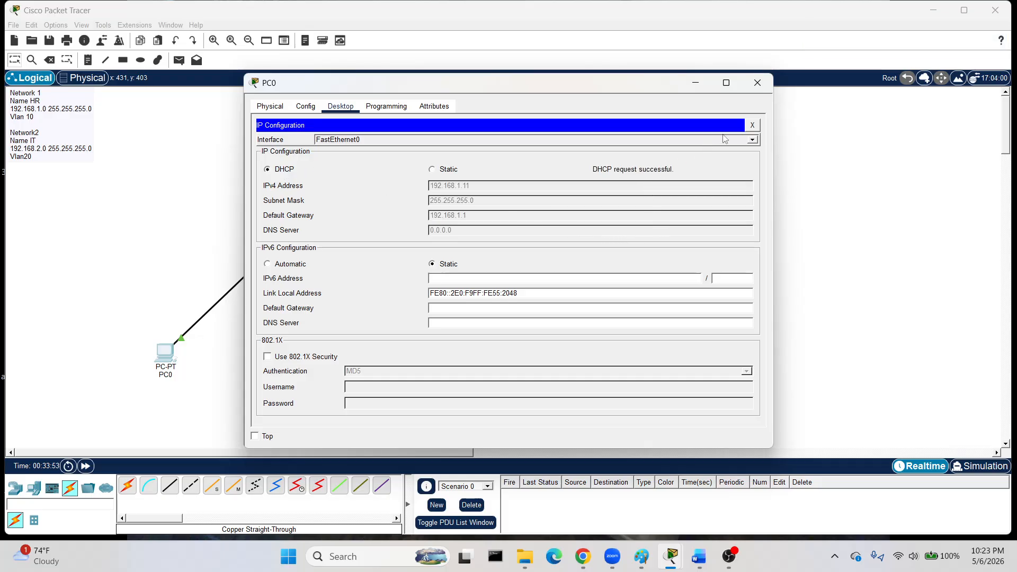
left_click(757, 82)
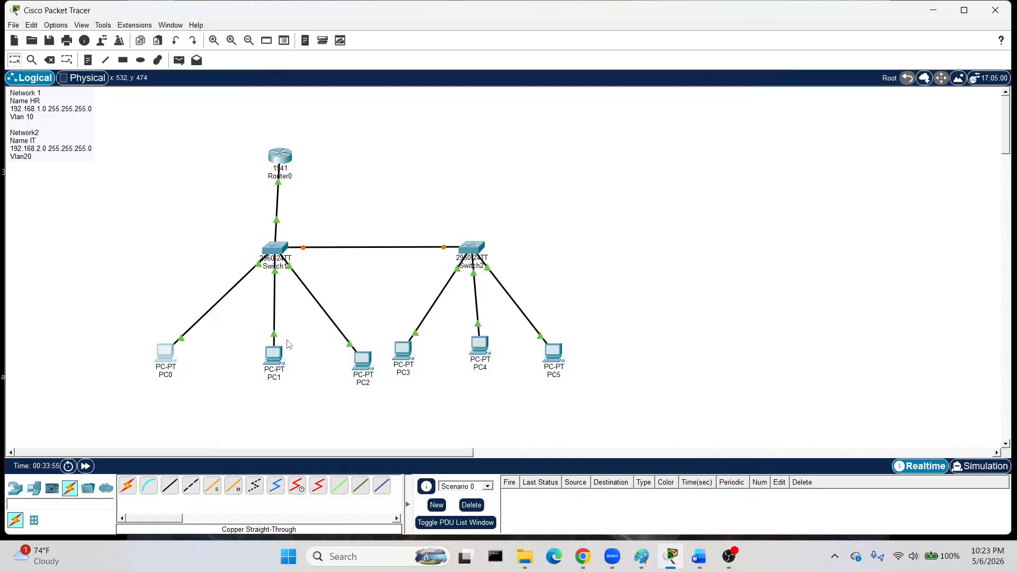
Switch PC1's IPv4 configuration on FastEthernet0 to DHCP and close the PC's window.
left_click(275, 354)
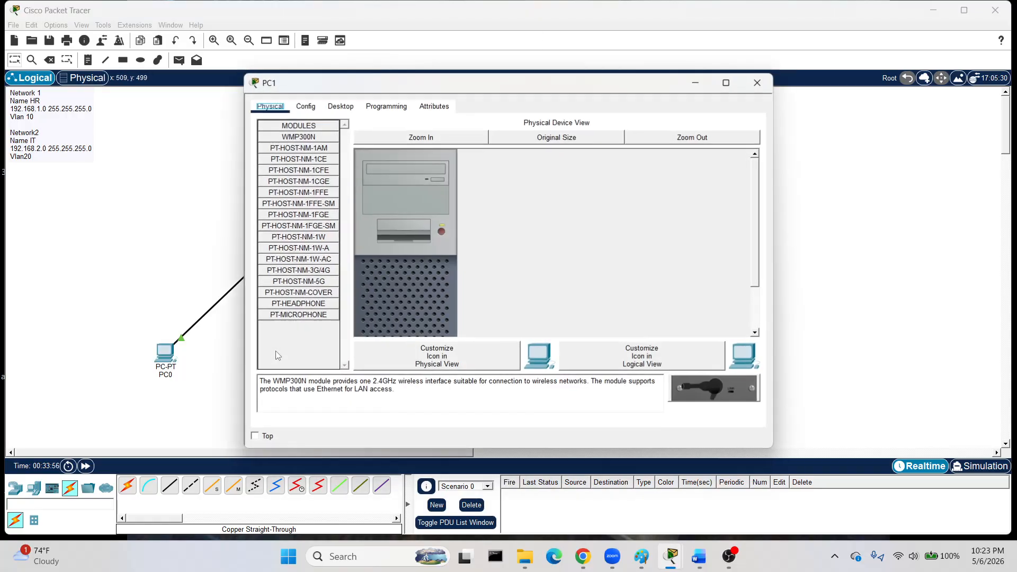
left_click(340, 106)
left_click(310, 147)
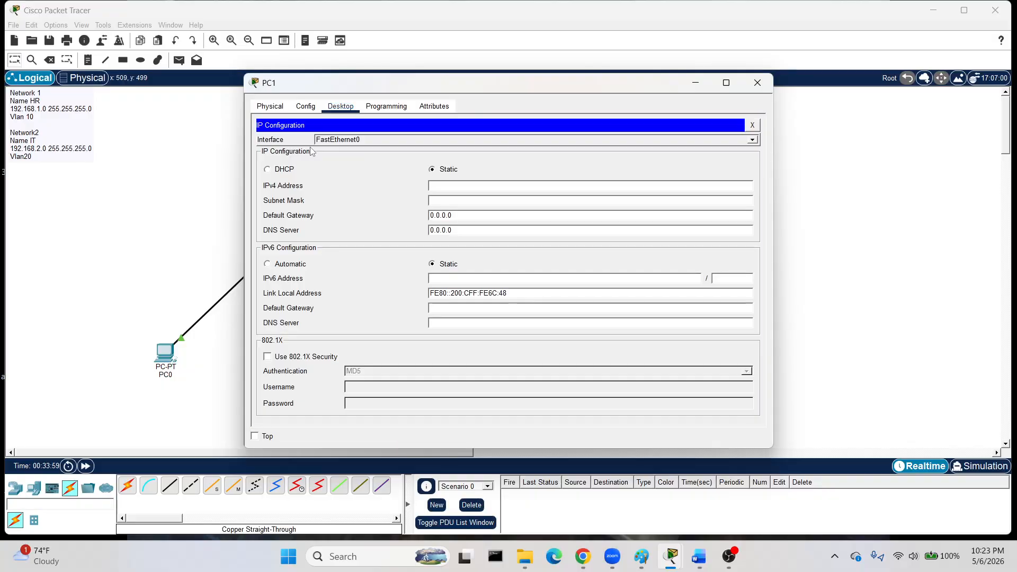
left_click(292, 170)
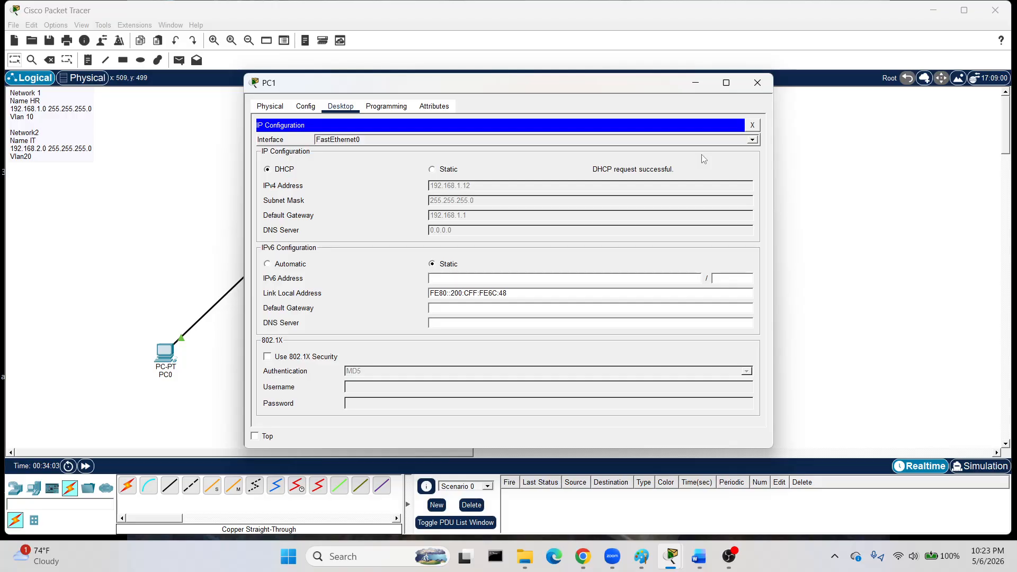
left_click(757, 83)
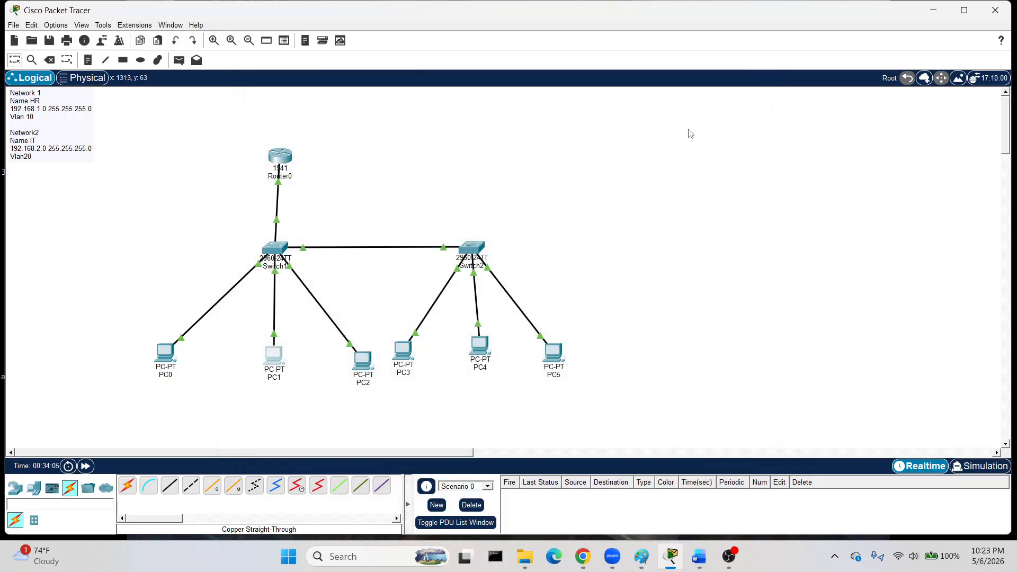
Switch PC2's IPv4 configuration on FastEthernet0 to DHCP and close the PC's window.
left_click(363, 360)
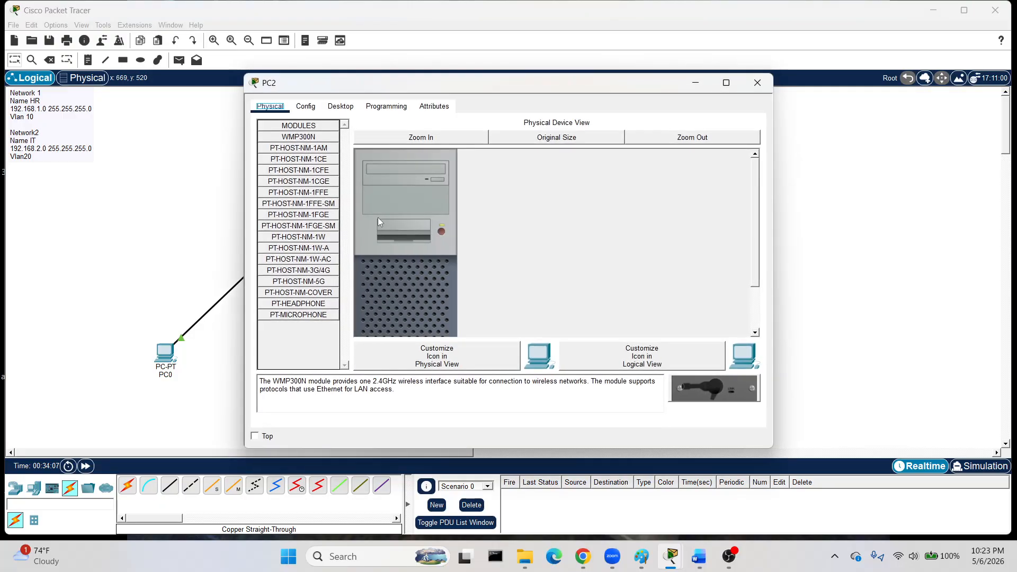
left_click(344, 108)
left_click(313, 153)
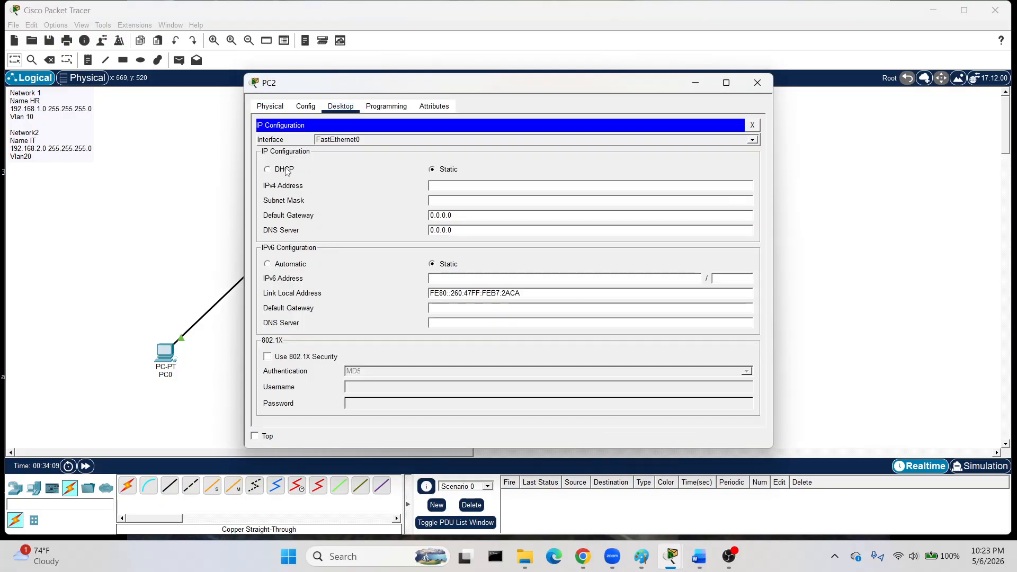
left_click(290, 169)
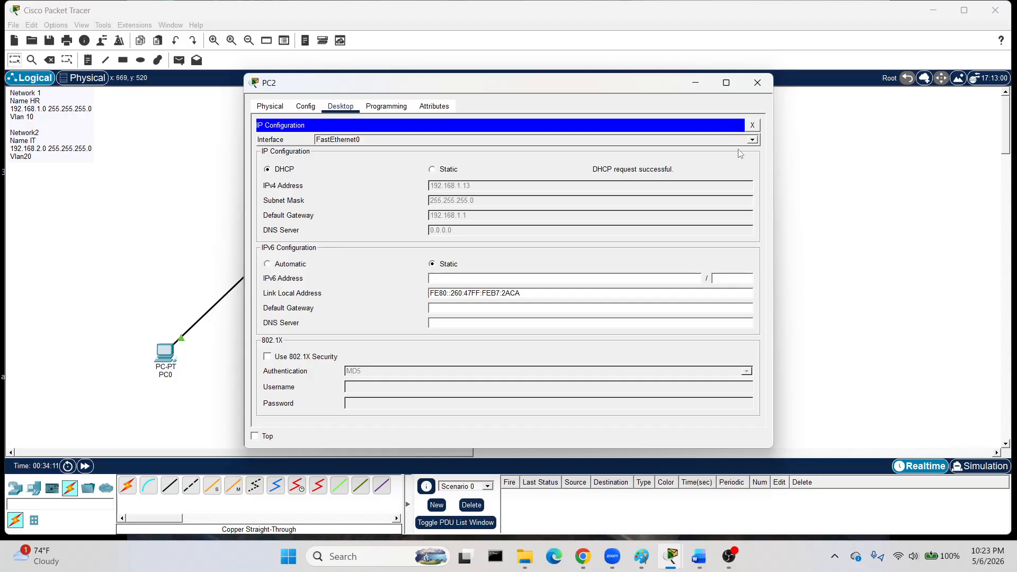
left_click(765, 83)
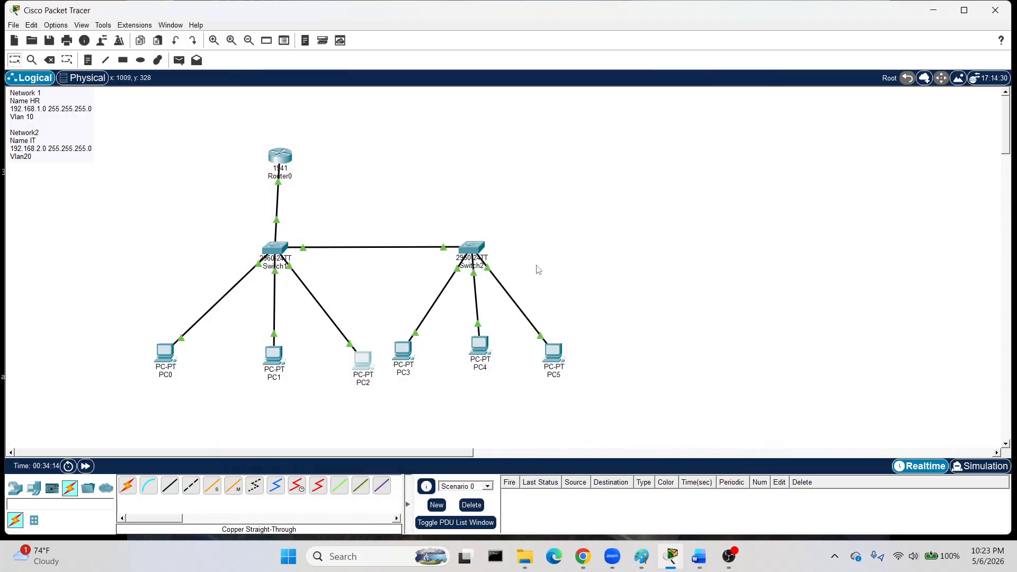
Switch PC3's IPv4 configuration on FastEthernet0 to DHCP and close the PC's window.
left_click(403, 352)
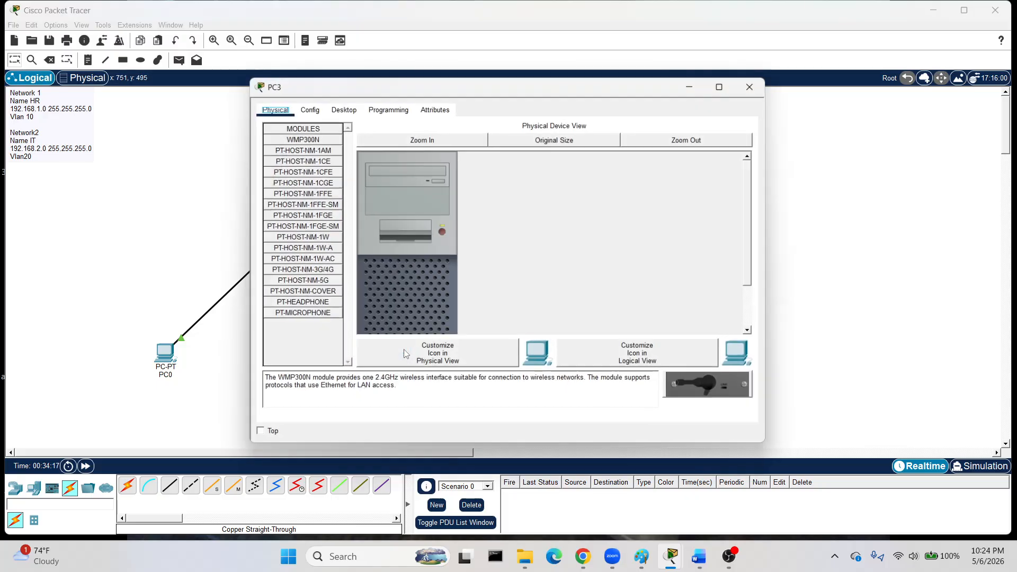
left_click(343, 111)
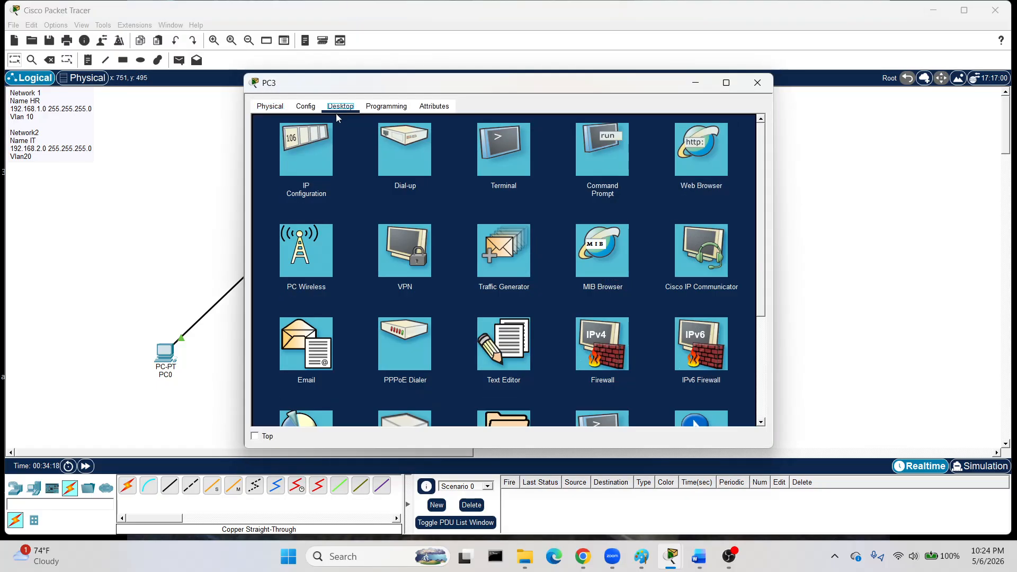
left_click(314, 156)
left_click(282, 169)
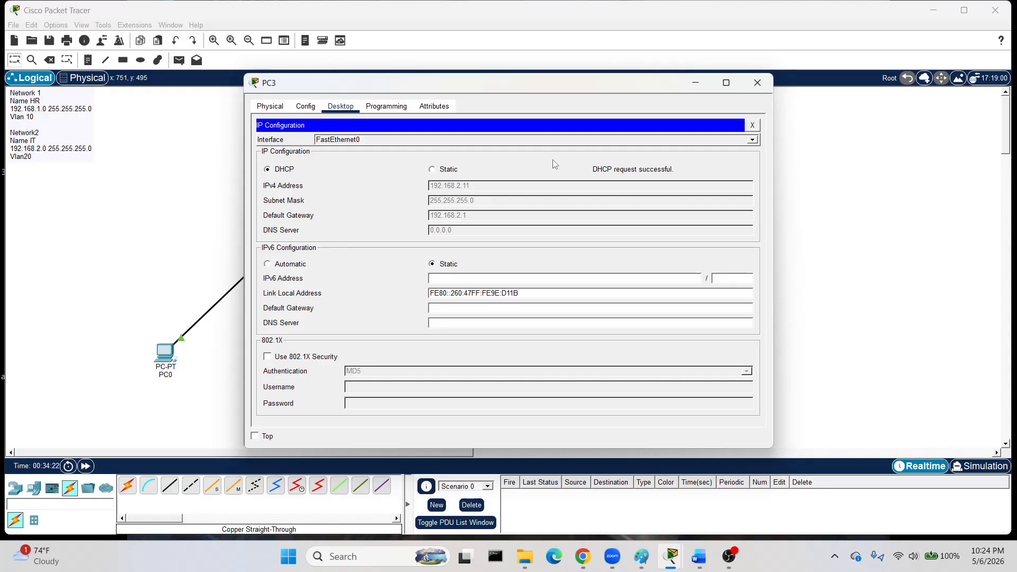
left_click(758, 82)
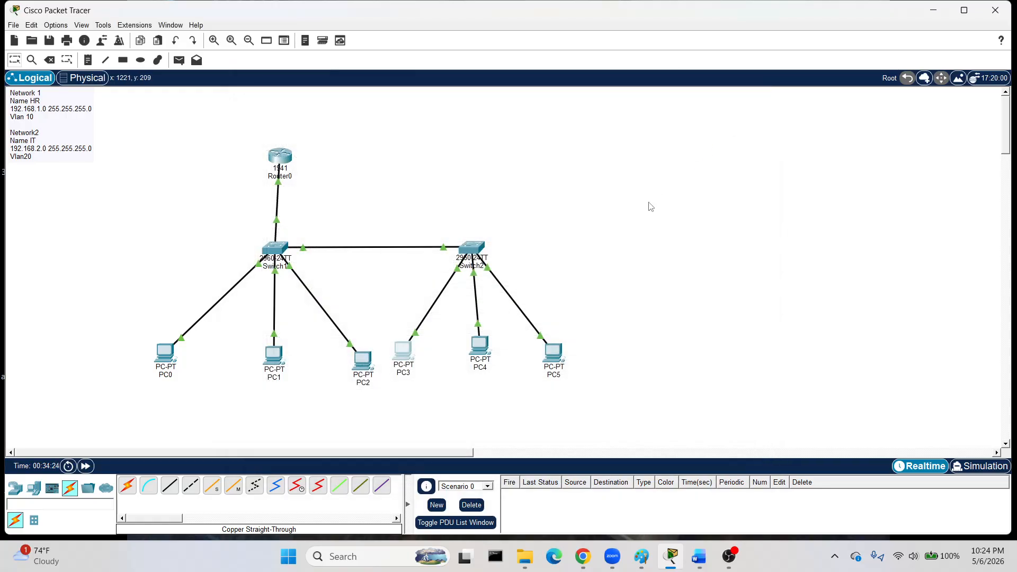
Switch PC4's IPv4 configuration on FastEthernet0 to DHCP and close the PC's window.
left_click(481, 349)
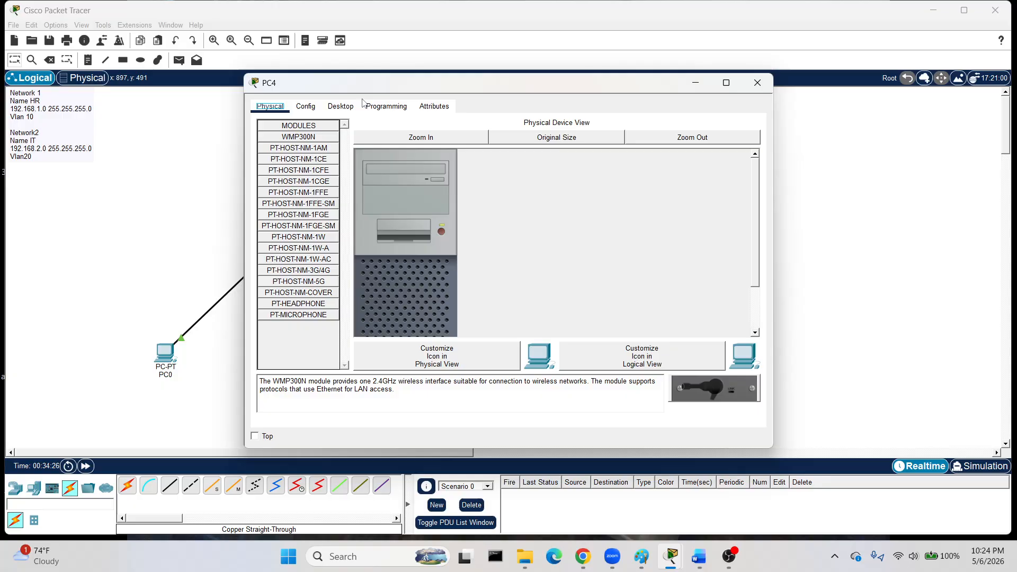
left_click(340, 106)
left_click(316, 154)
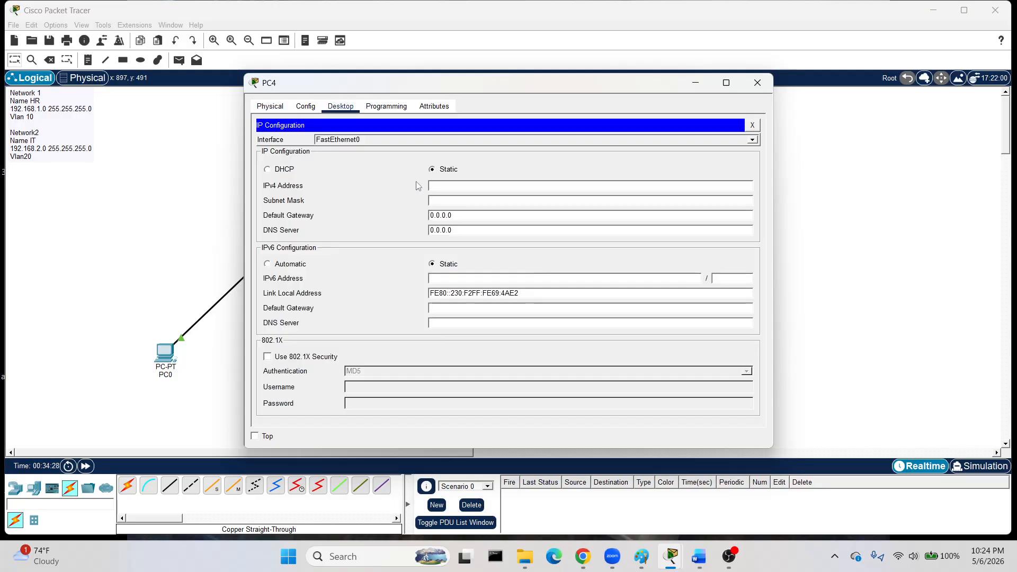
left_click(278, 169)
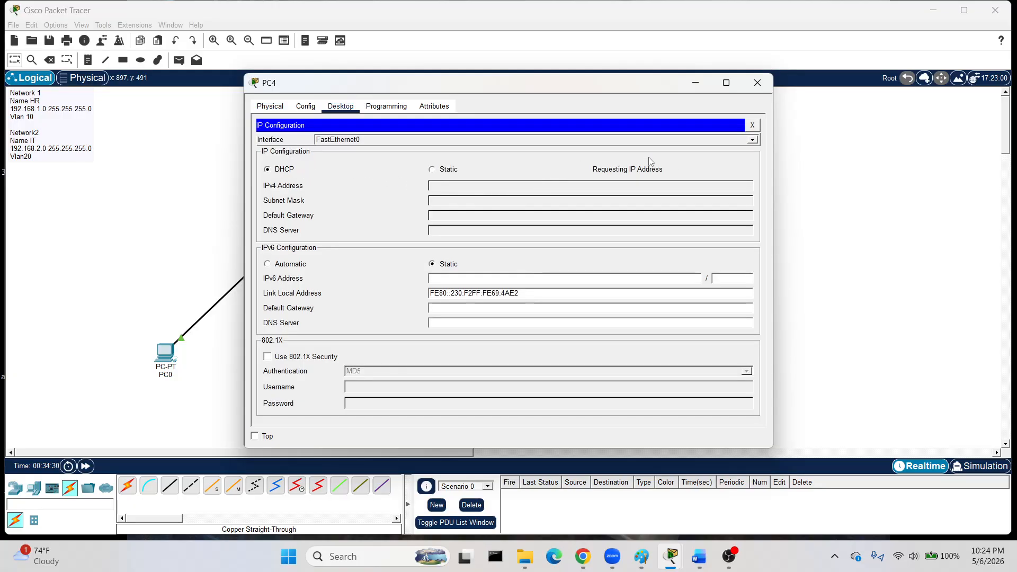
left_click(757, 83)
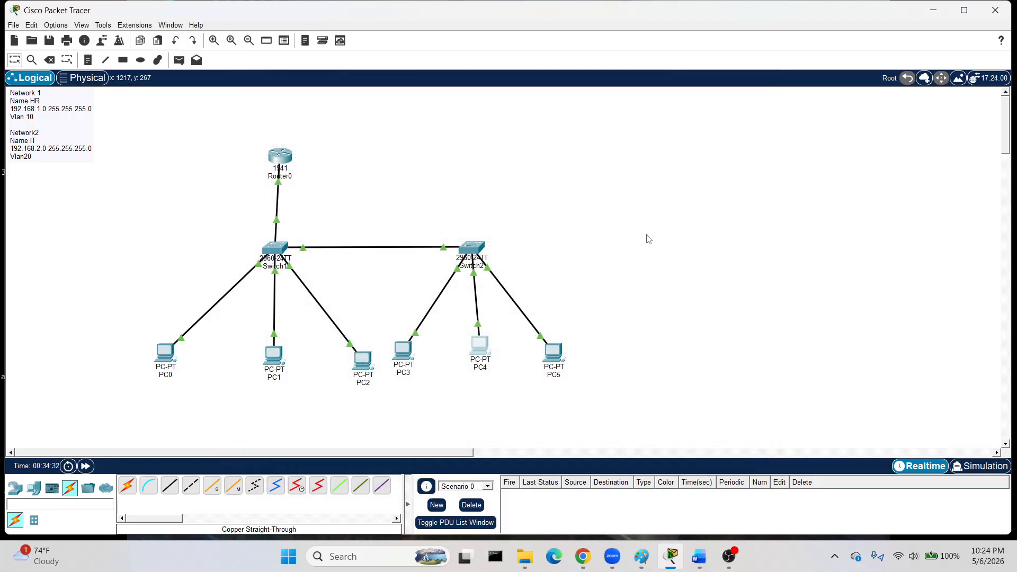
Switch PC5's IPv4 configuration on FastEthernet0 to DHCP and close the PC's window.
left_click(552, 352)
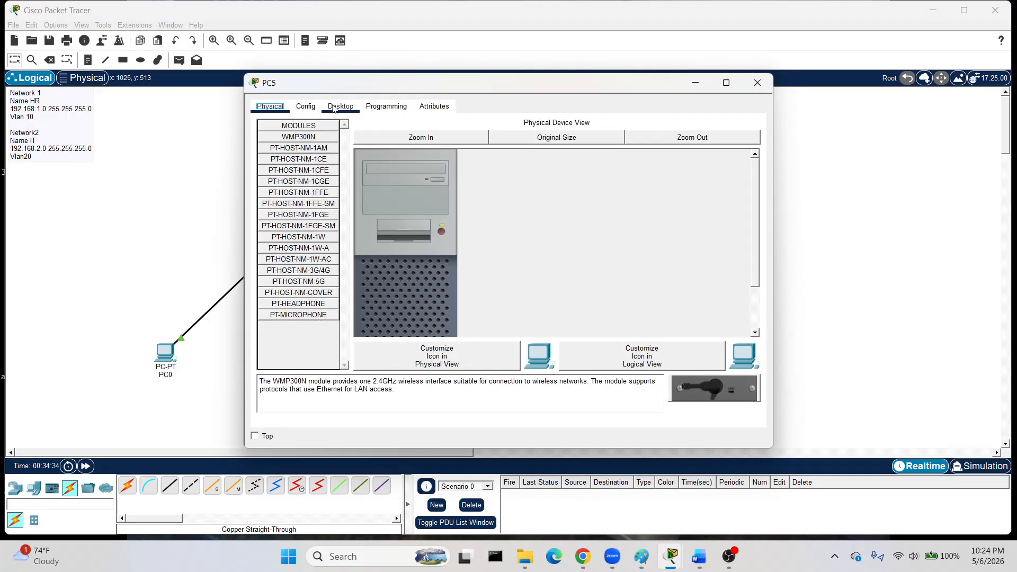
left_click(333, 109)
left_click(312, 138)
left_click(293, 170)
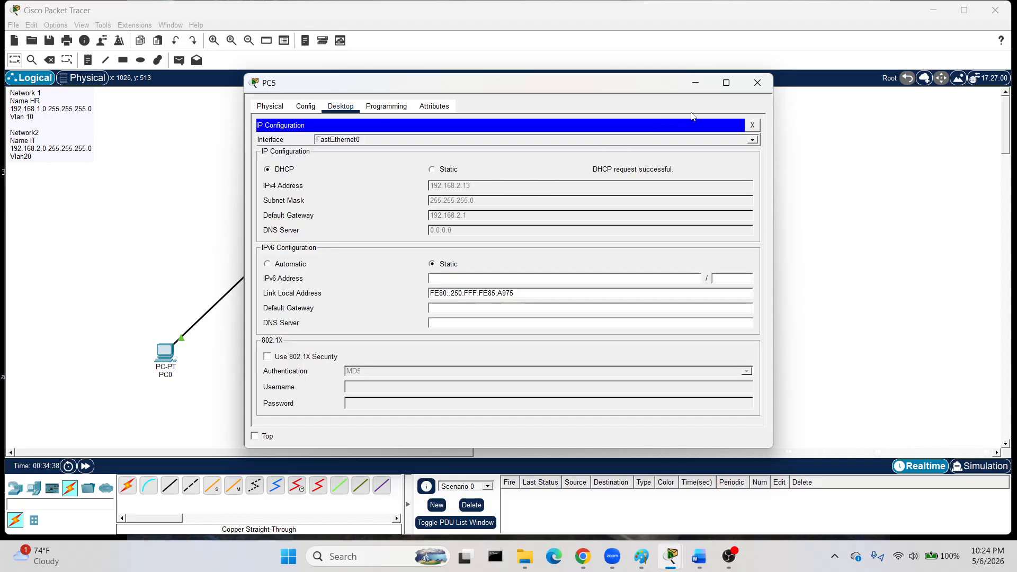
left_click(757, 83)
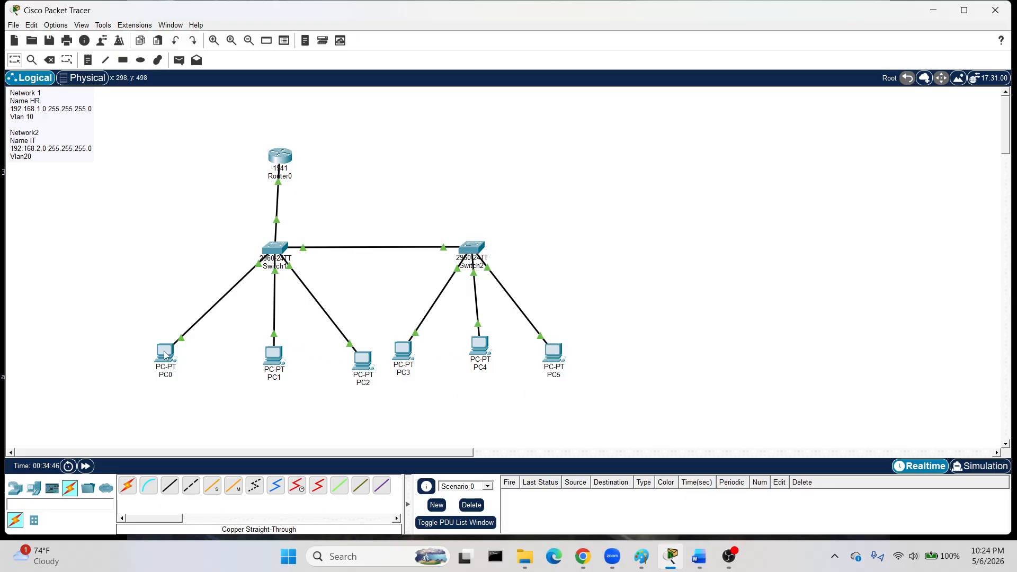
Test inter-VLAN connectivity by running ping 192.168.1.11 twice from PC5's Command Prompt.
mouse_move(165, 356)
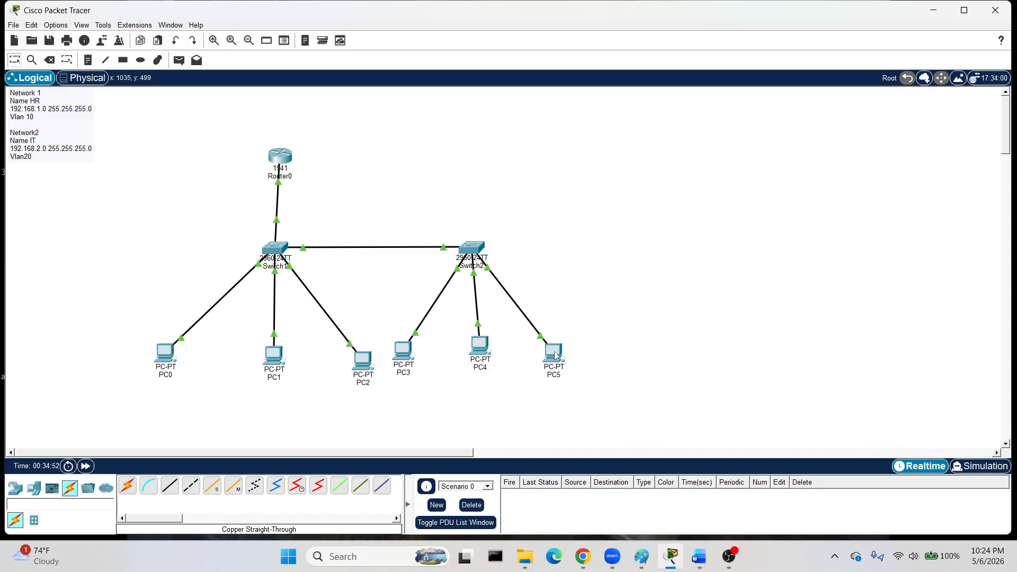
mouse_move(555, 356)
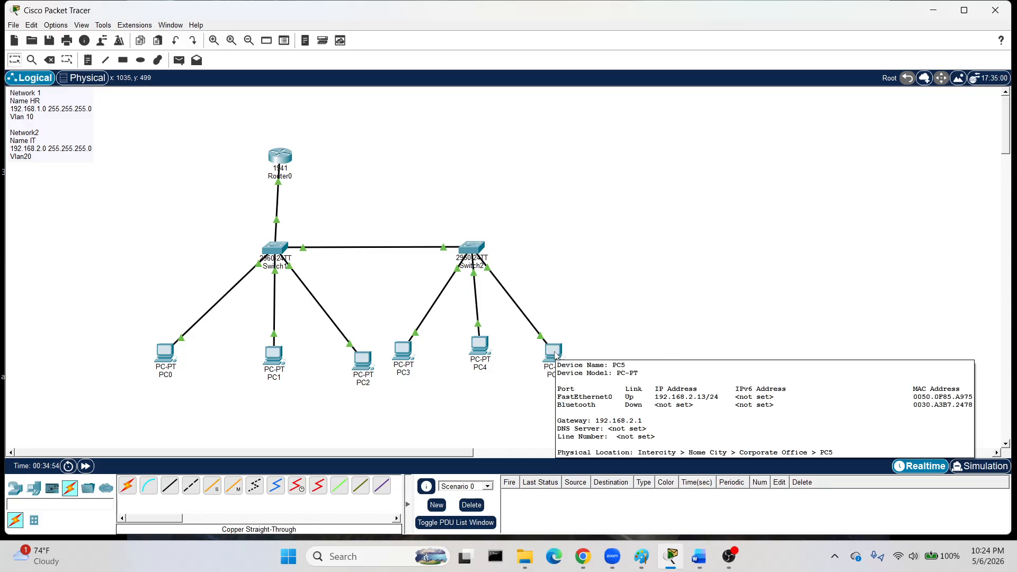
left_click(554, 352)
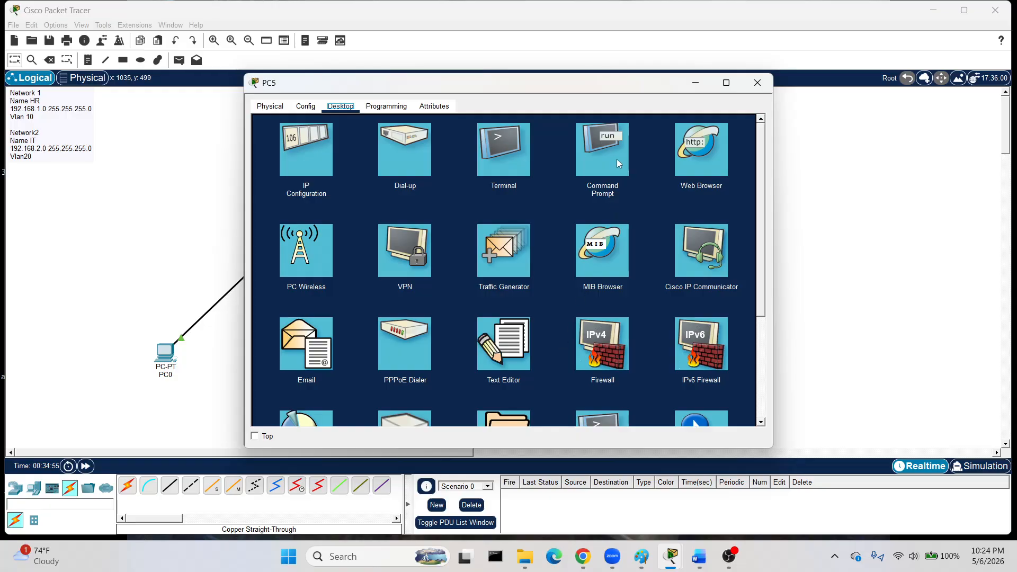
left_click(617, 159)
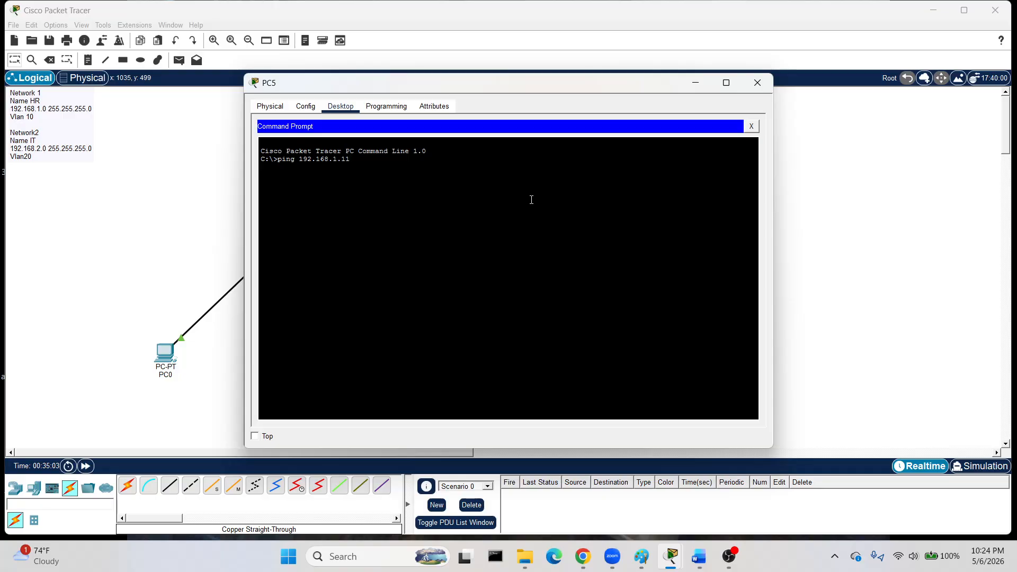
key("Return")
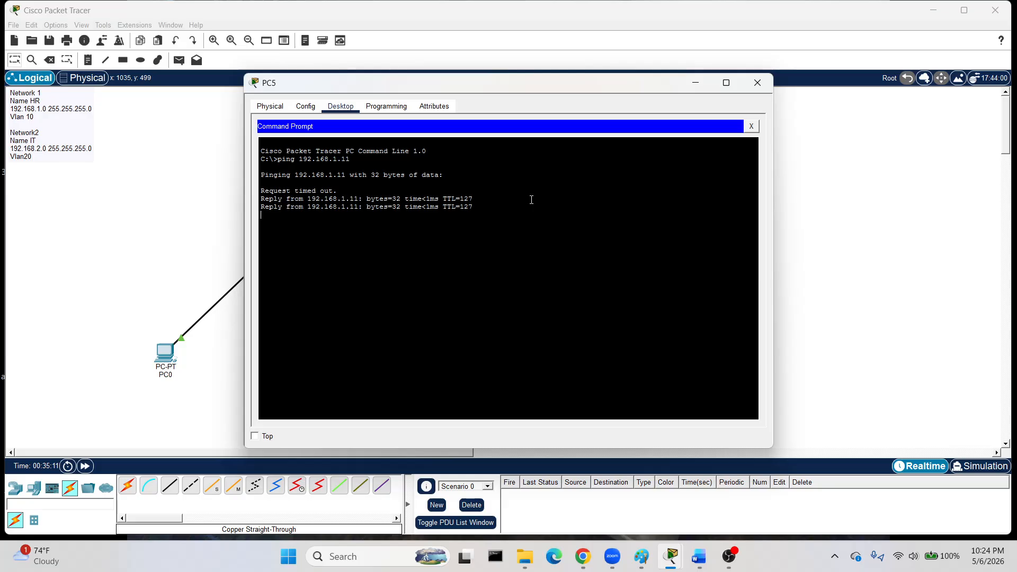
key("Up")
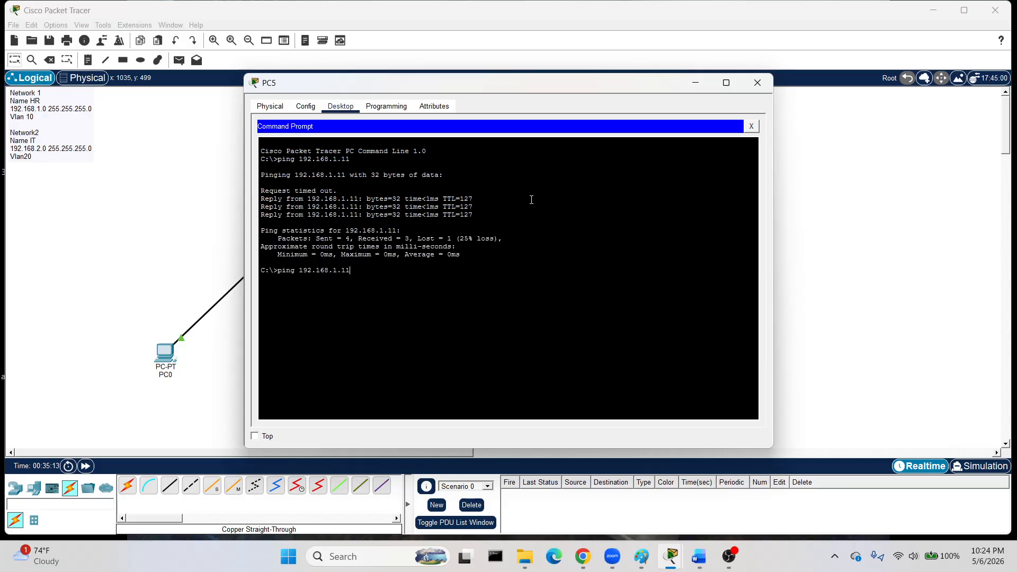
key("Return")
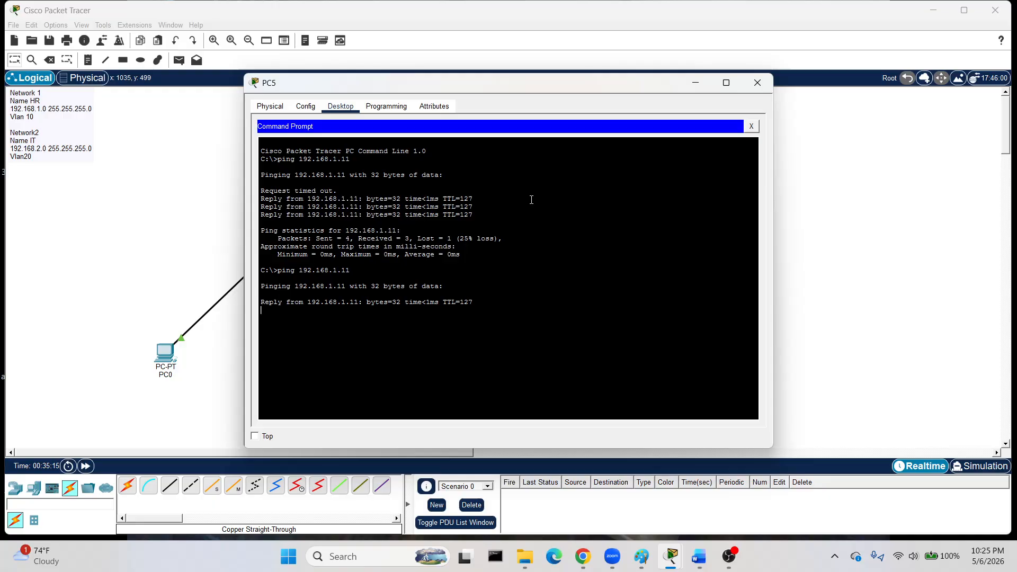